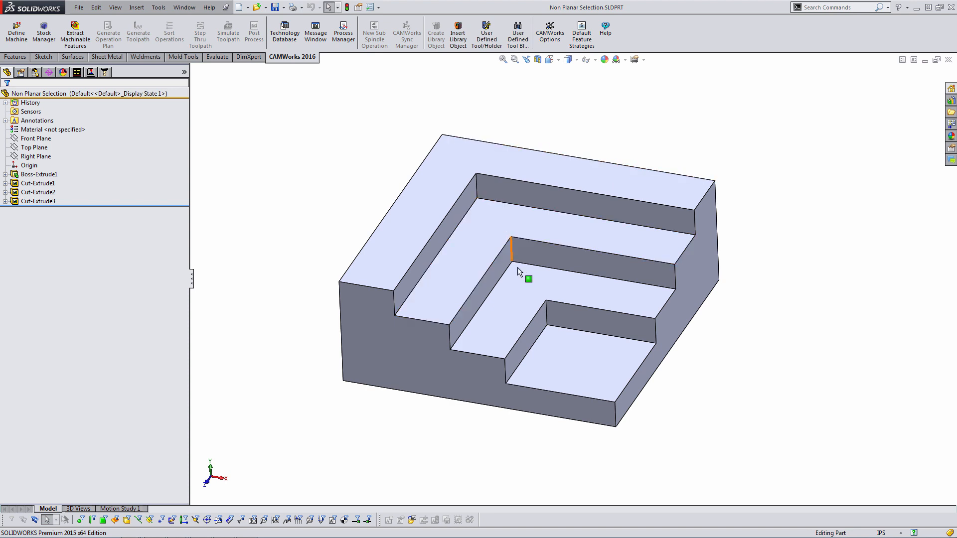
Insert a 2.5 axis Pocket feature in Mill Part Setup1 from the lowest step's square floor, reaching up to the middle step's face
left_click(565, 347)
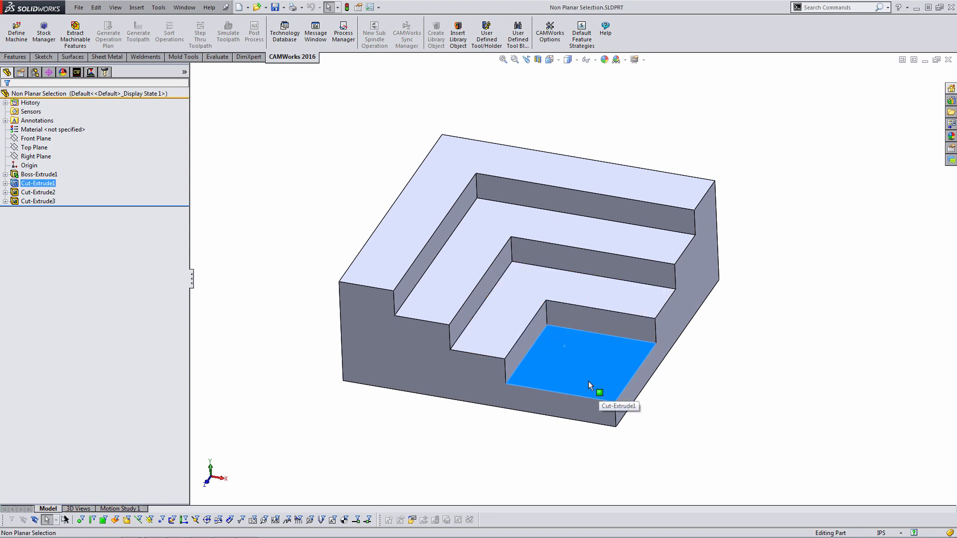
left_click(77, 72)
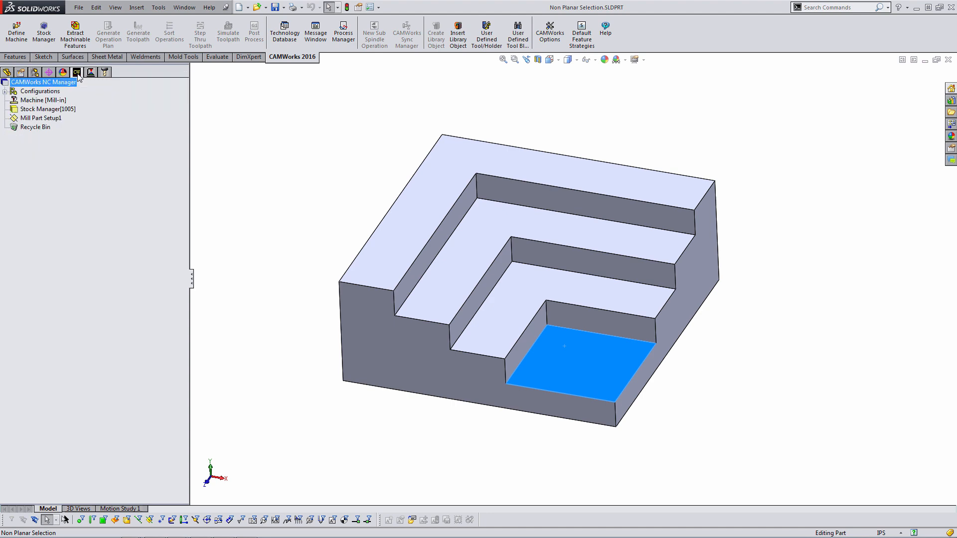
right_click(49, 118)
left_click(91, 178)
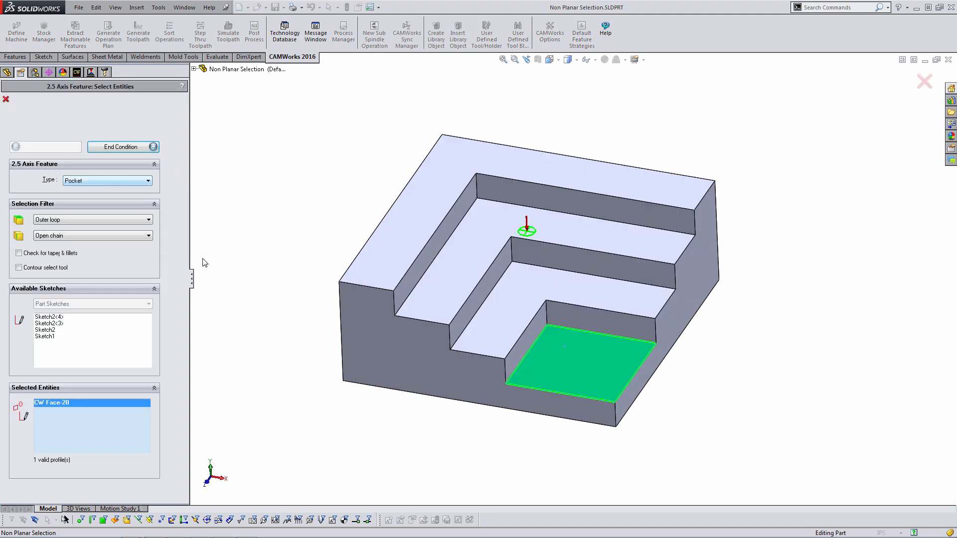
left_click(125, 149)
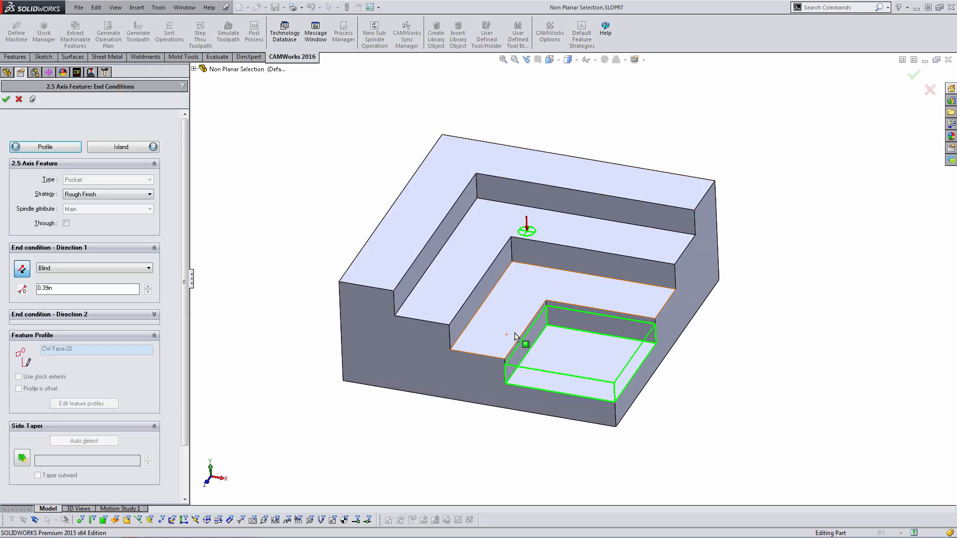
left_click(6, 98)
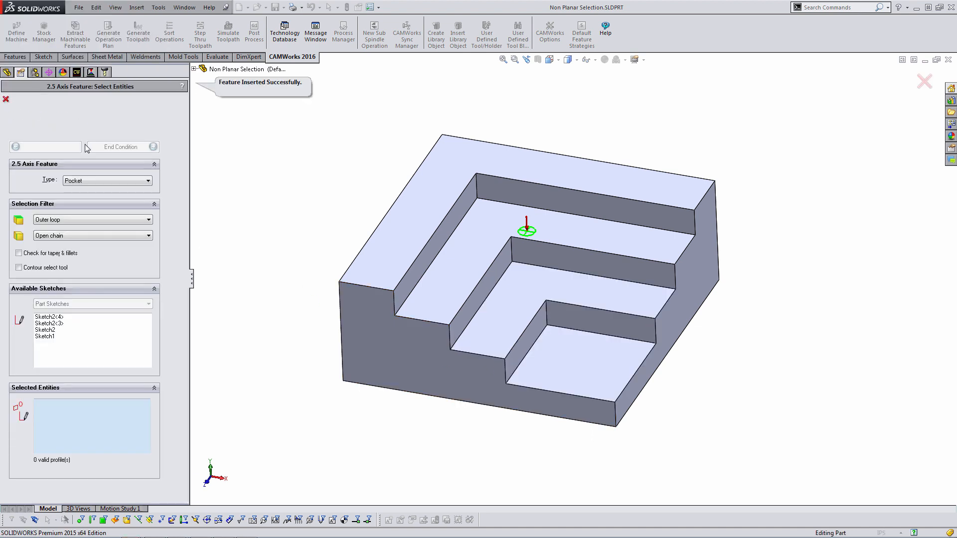
left_click(510, 297)
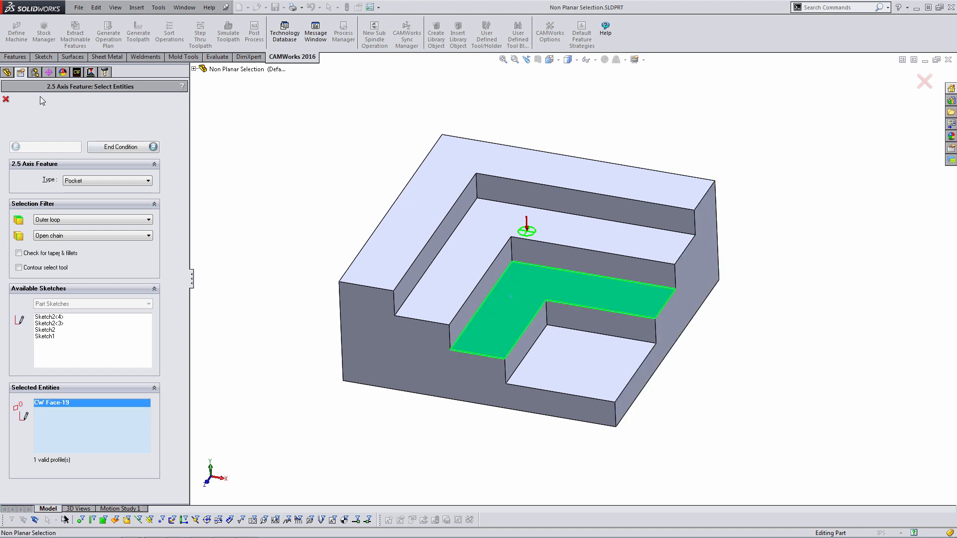
left_click(6, 100)
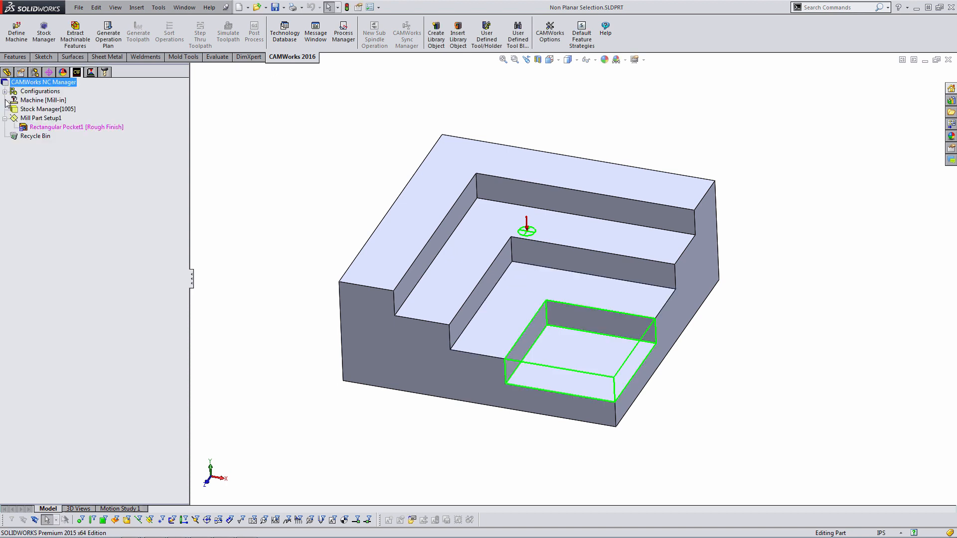
left_click(9, 73)
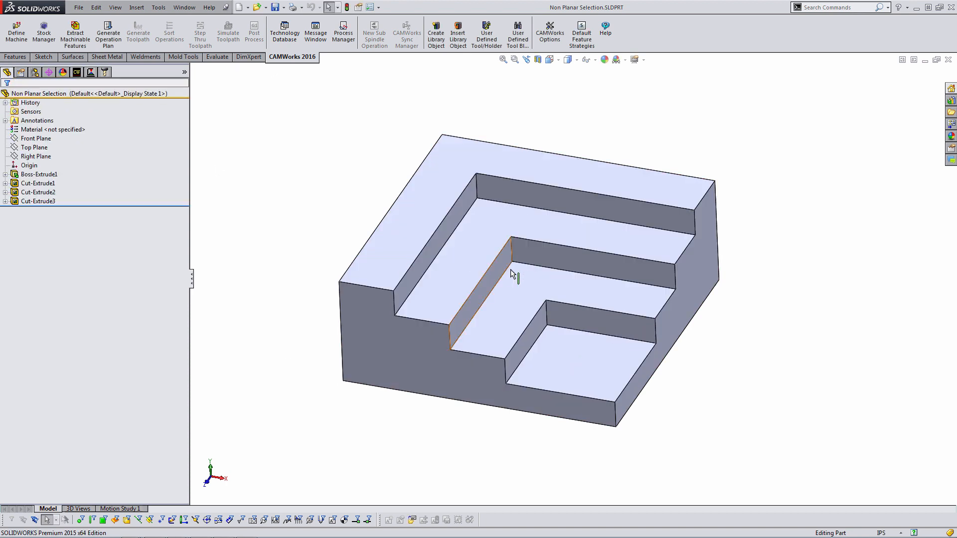
left_click(519, 292)
left_click(558, 260)
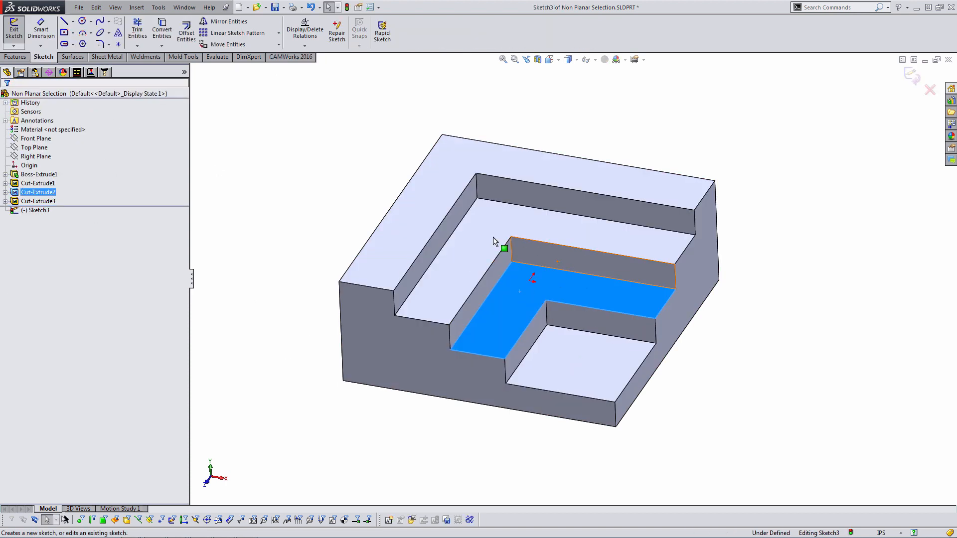
left_click(64, 21)
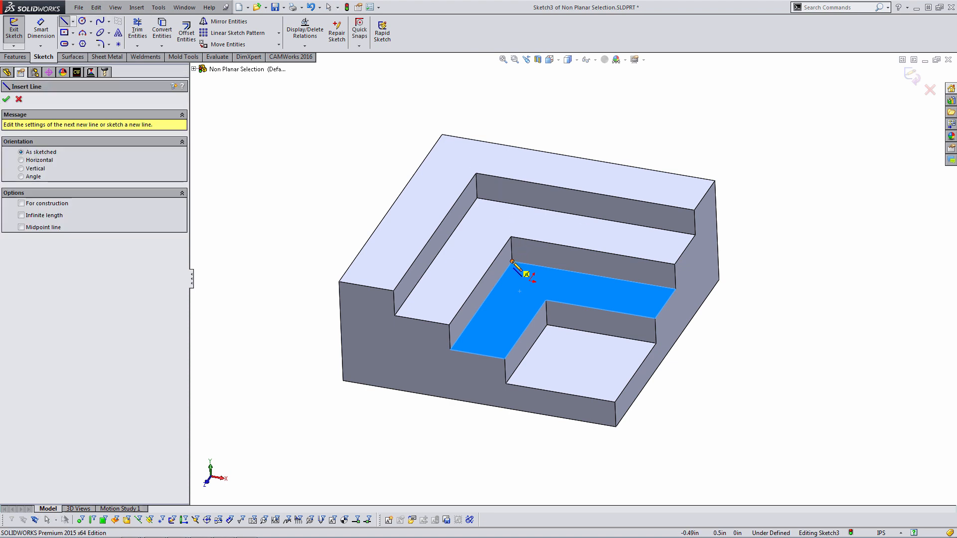
left_click(450, 350)
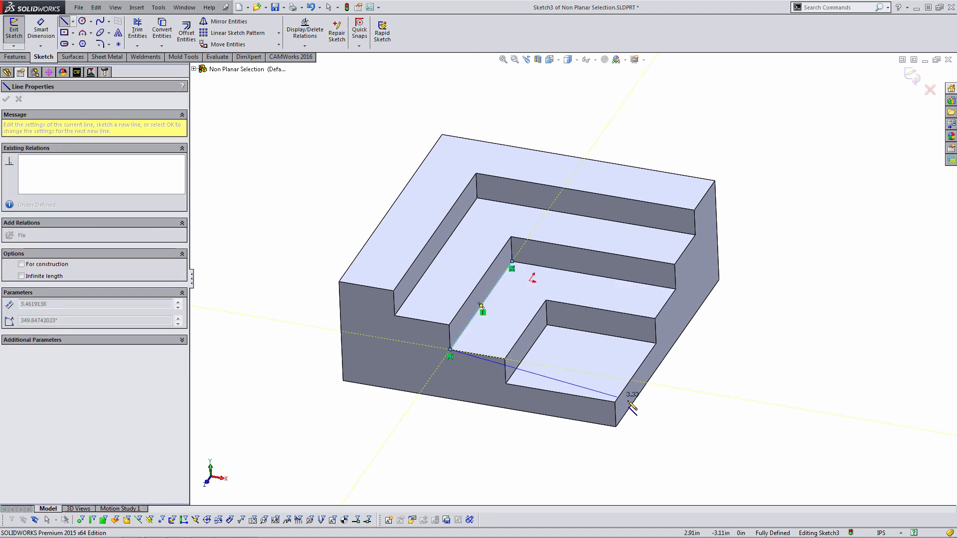
left_click(607, 376)
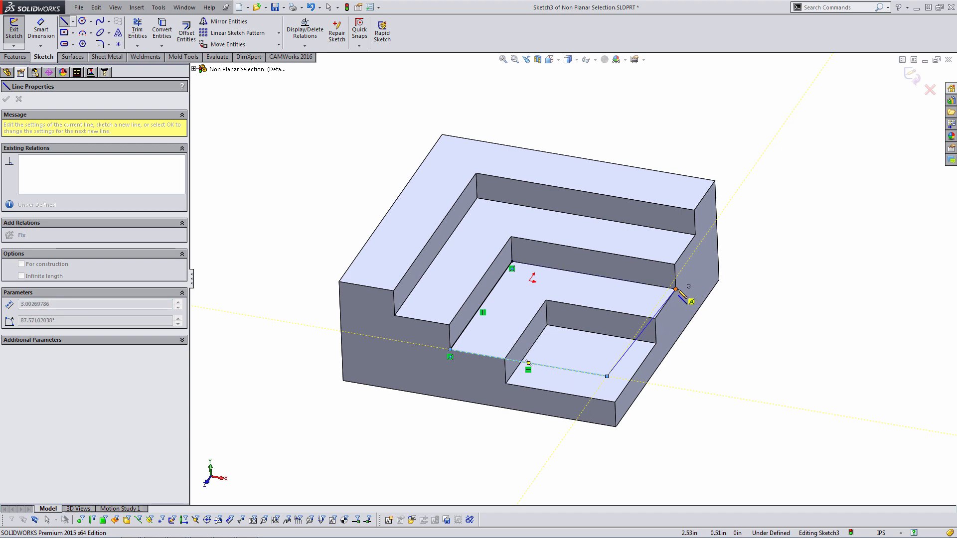
left_click(675, 289)
left_click(512, 262)
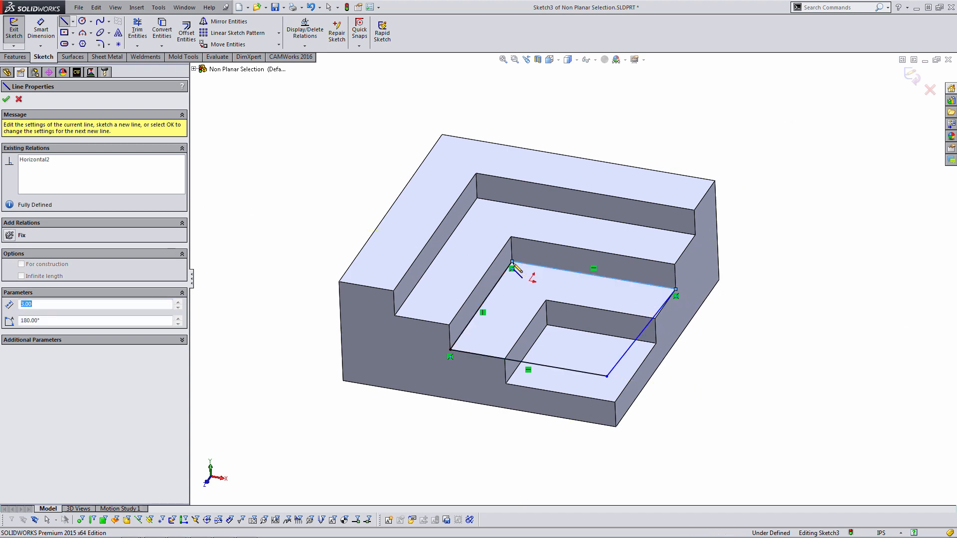
key("Escape")
key("ctrl+8")
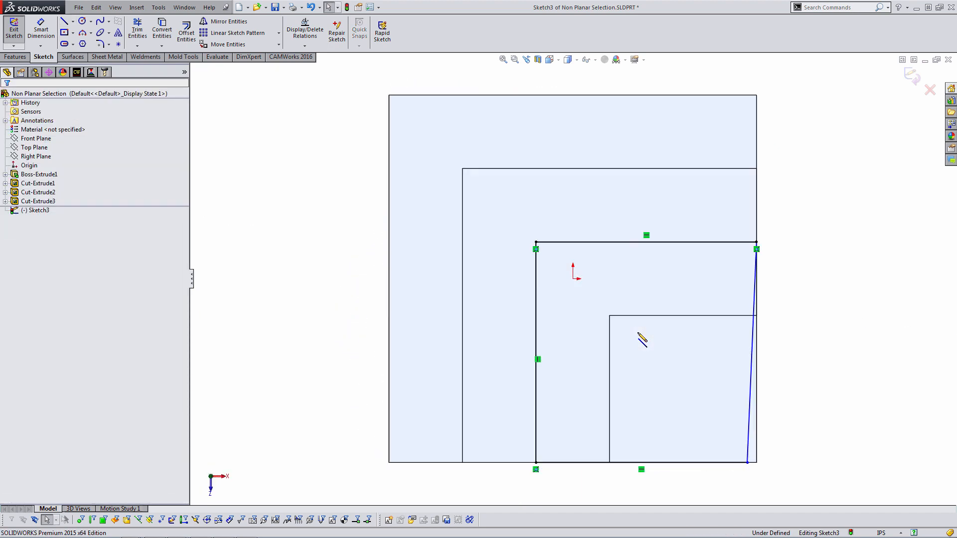
mouse_move(757, 454)
left_mouse_down()
mouse_move(743, 467)
mouse_move(756, 463)
left_mouse_up()
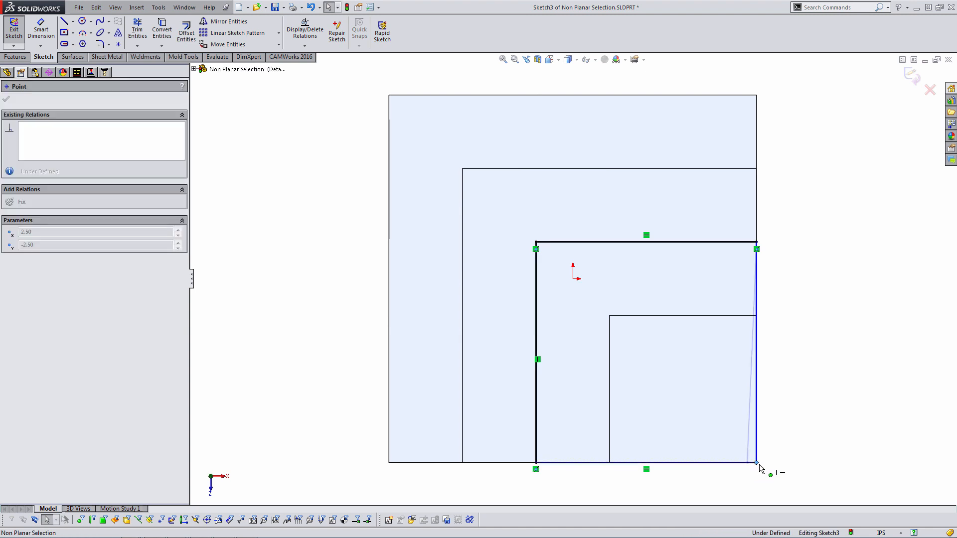
key("Escape")
middle_click_drag(782, 410, 756, 222)
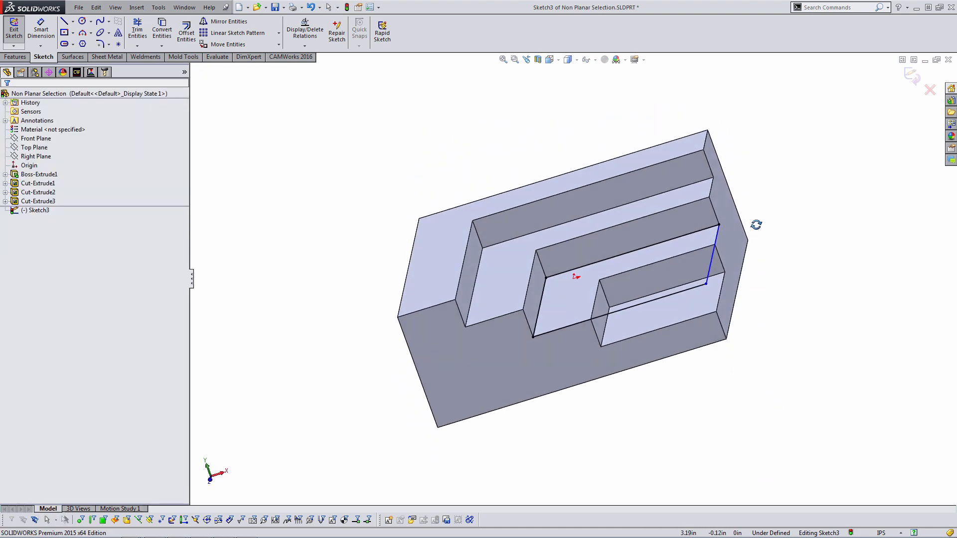
left_click(930, 90)
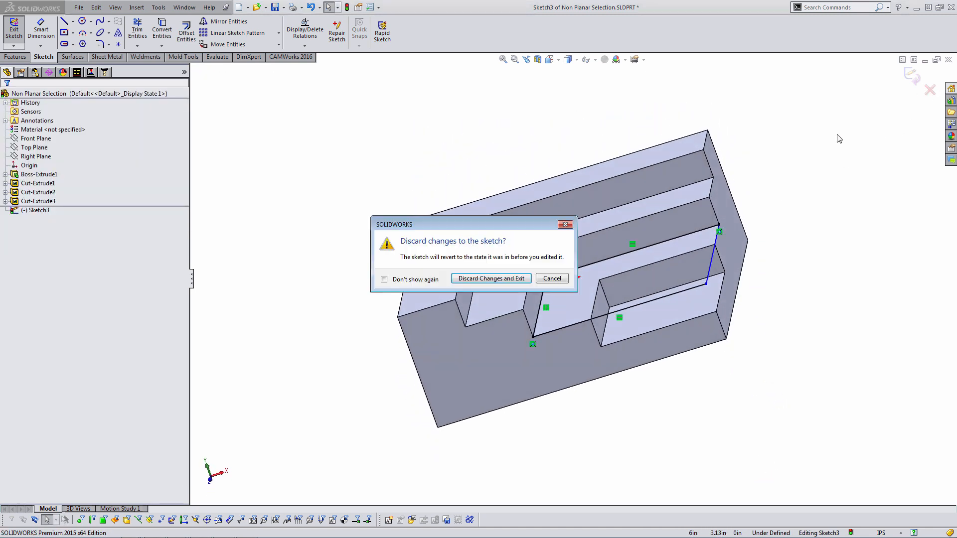
left_click(509, 279)
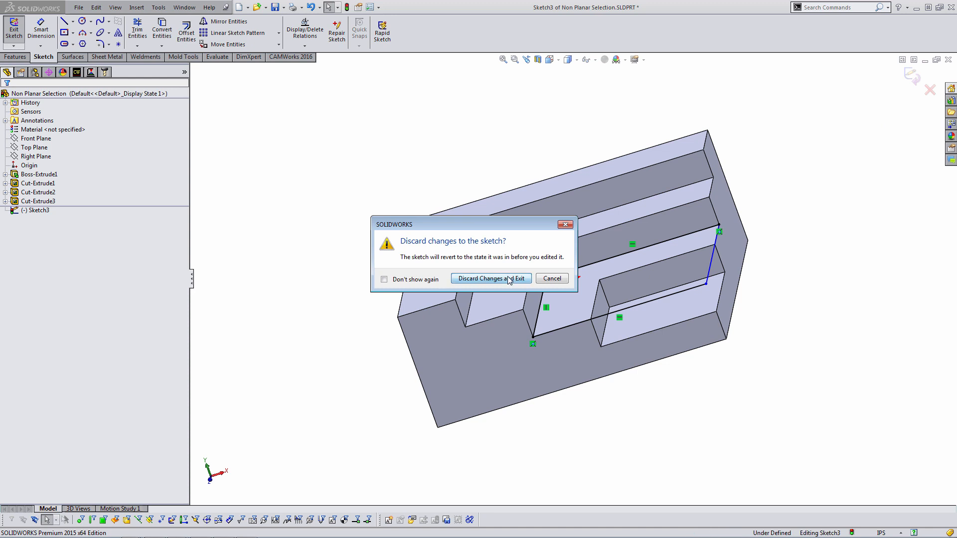
Start another 2.5 axis Pocket feature in Mill Part Setup1 from the middle pocket's two upper wall edges and the four stepped edges along the open side
left_click(76, 73)
right_click(49, 121)
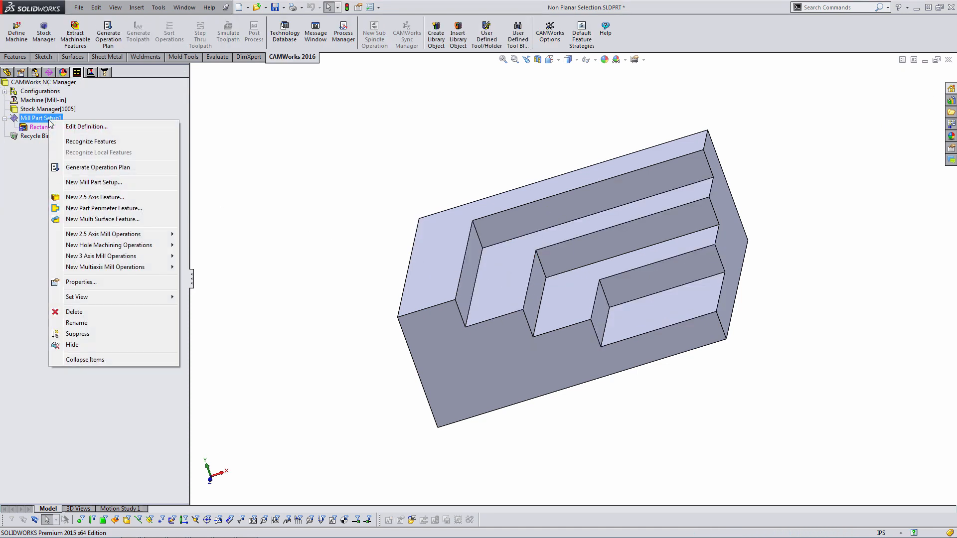
left_click(69, 197)
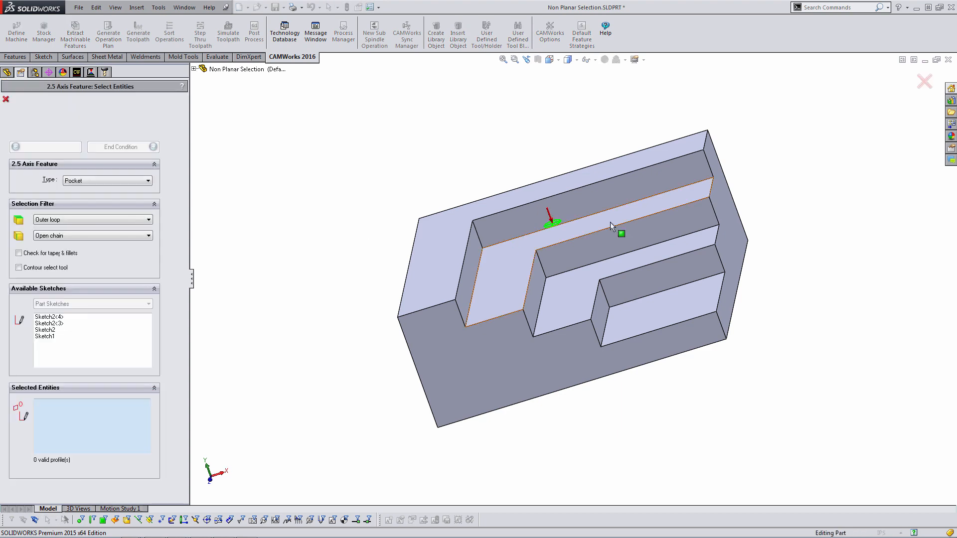
middle_click_drag(619, 231, 679, 294)
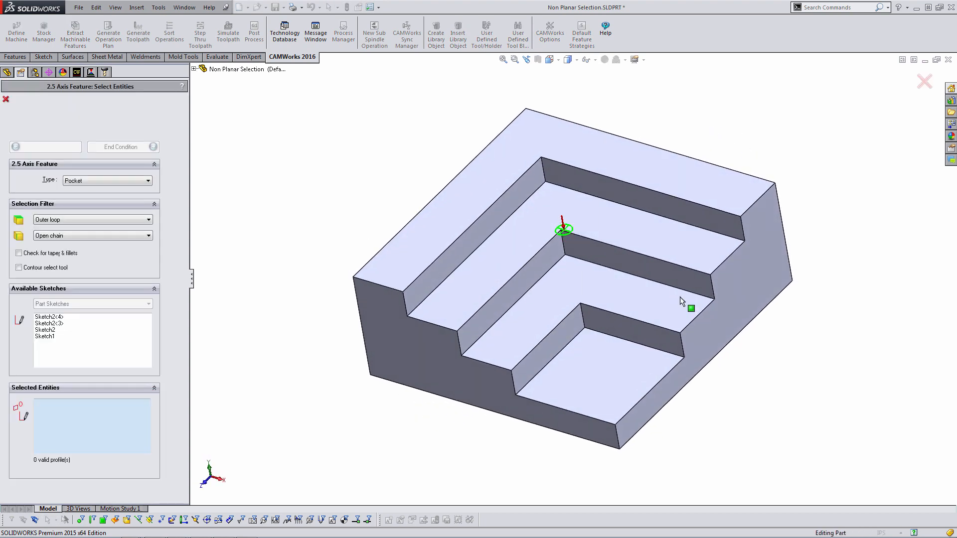
left_click(528, 261)
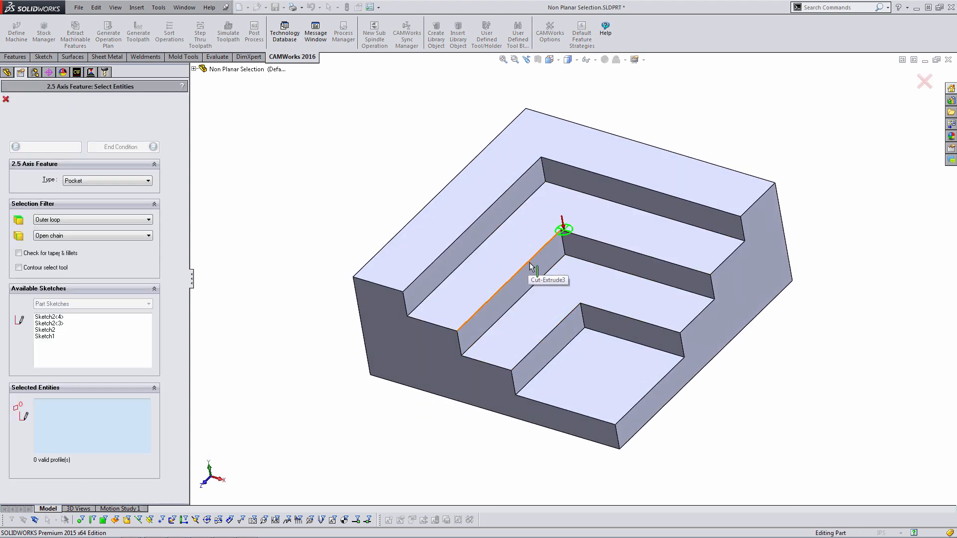
left_click(621, 249)
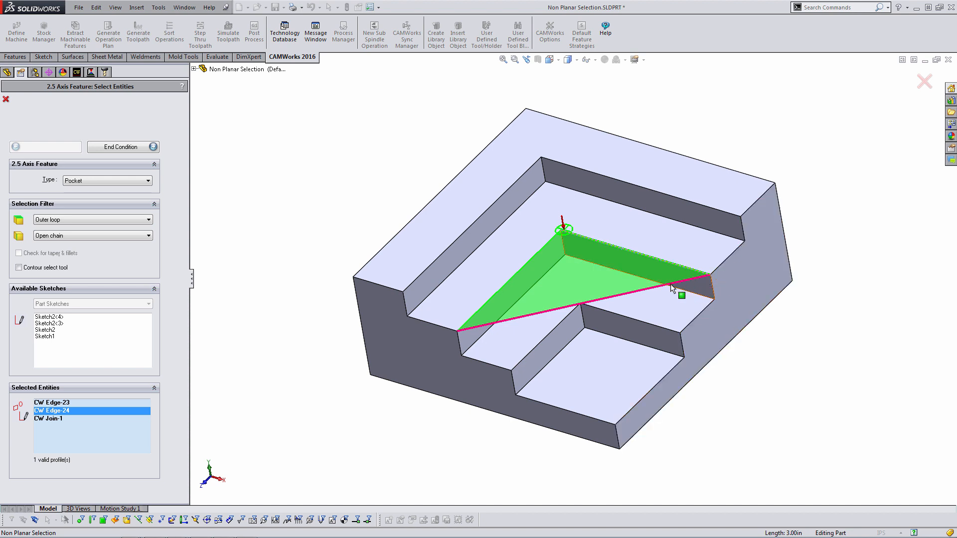
left_click(714, 289)
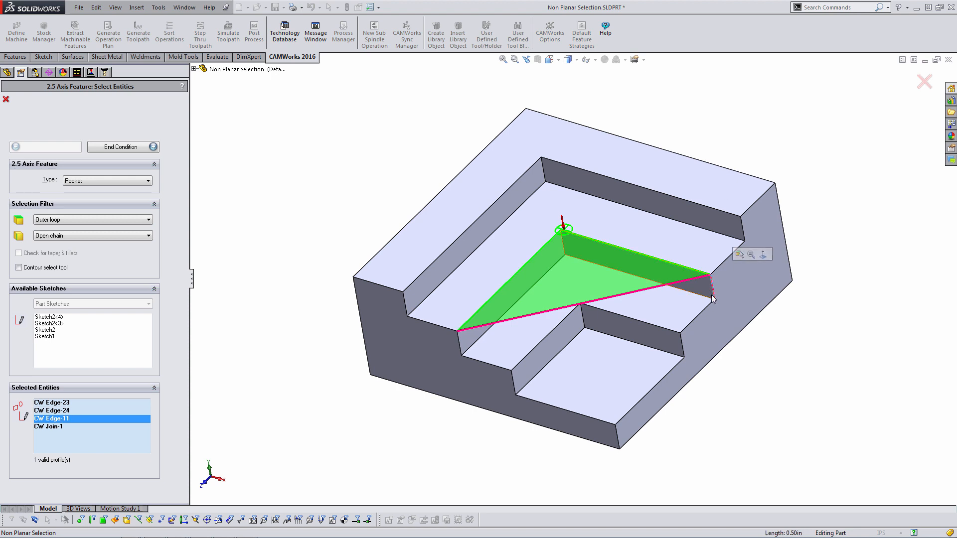
left_click(706, 307)
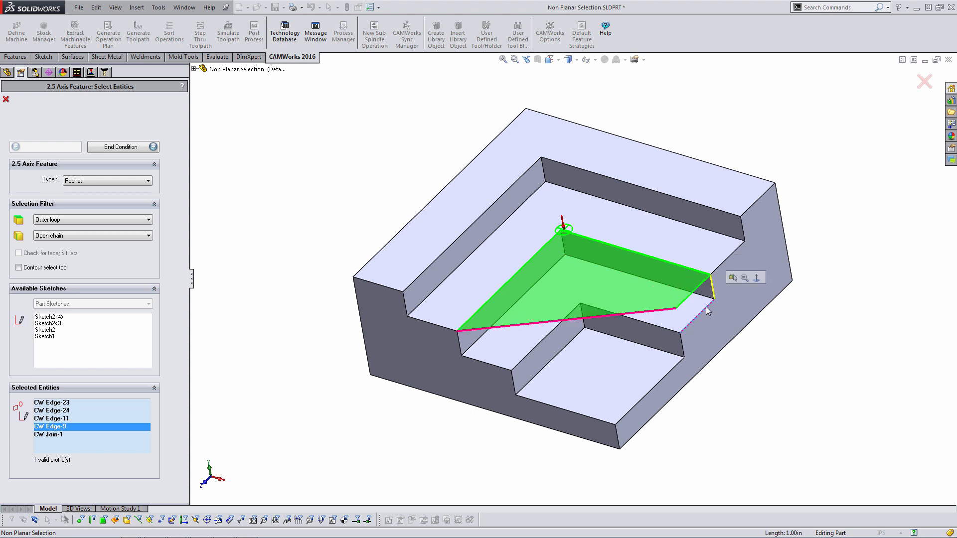
left_click(680, 345)
left_click(672, 370)
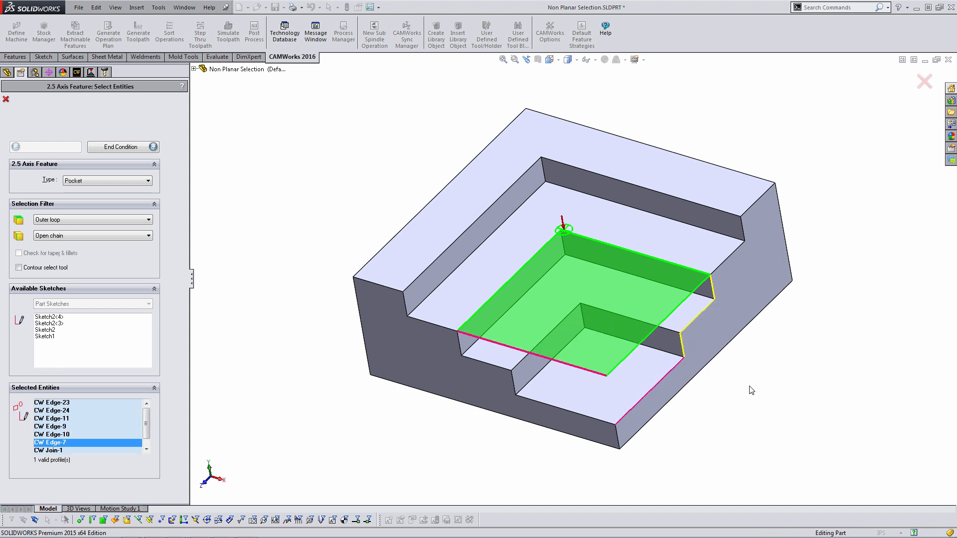
middle_click_drag(747, 390, 769, 383)
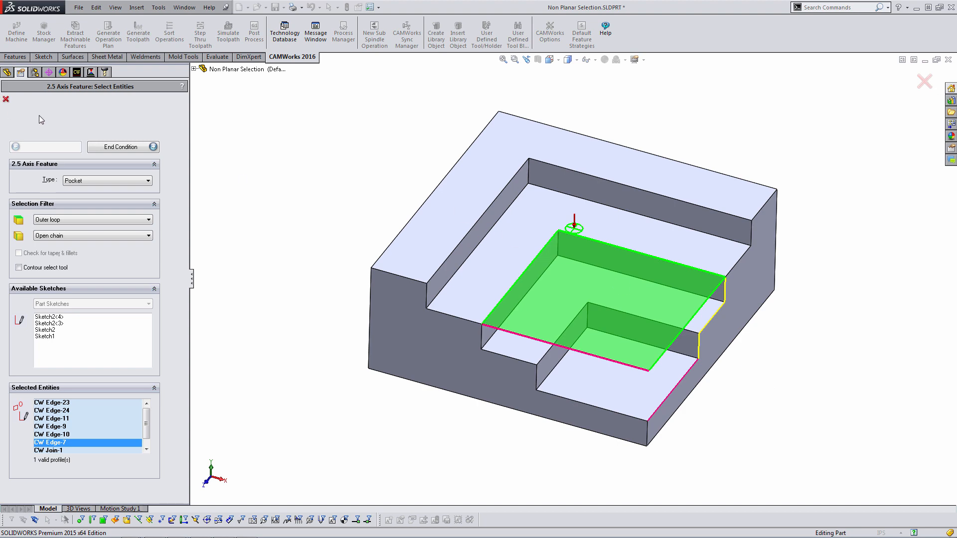
Set the pocket's end condition to Upto Face on the L-shaped middle step floor and insert the feature with the Rough Finish strategy
left_click(101, 147)
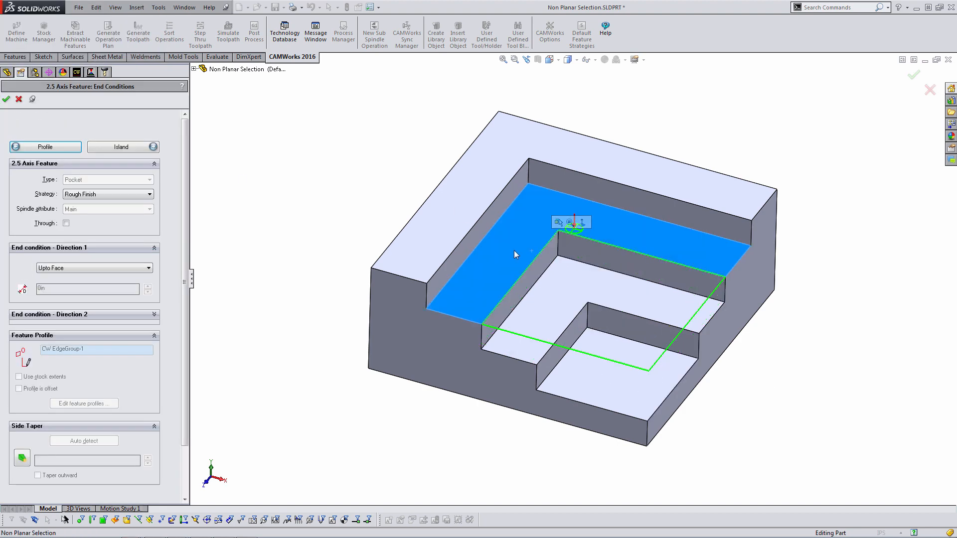
middle_click_drag(513, 250, 511, 221)
left_click(497, 313)
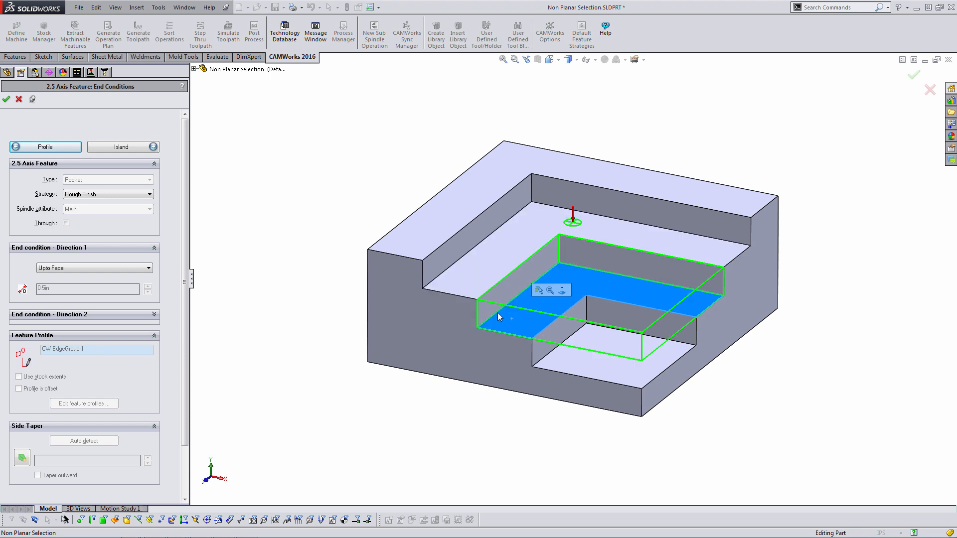
left_click(5, 99)
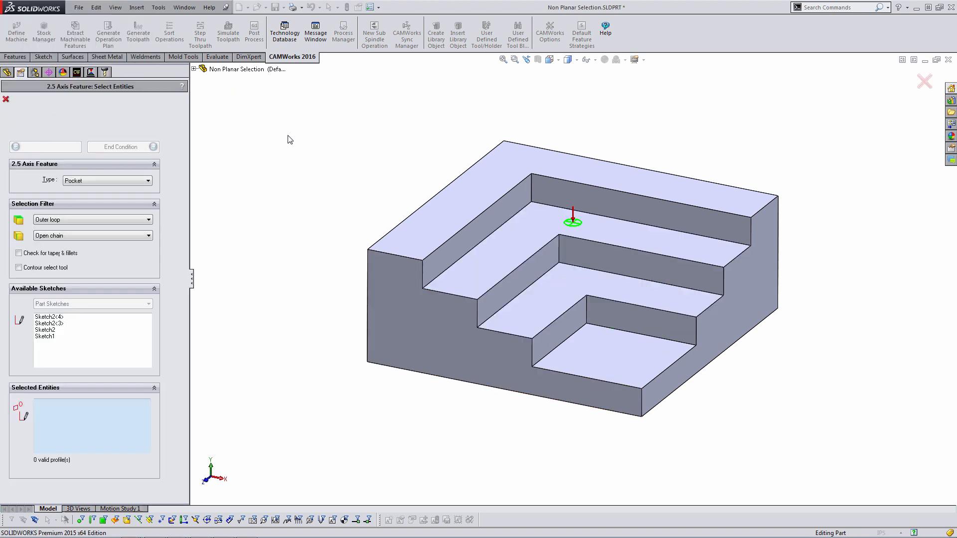
left_click(5, 100)
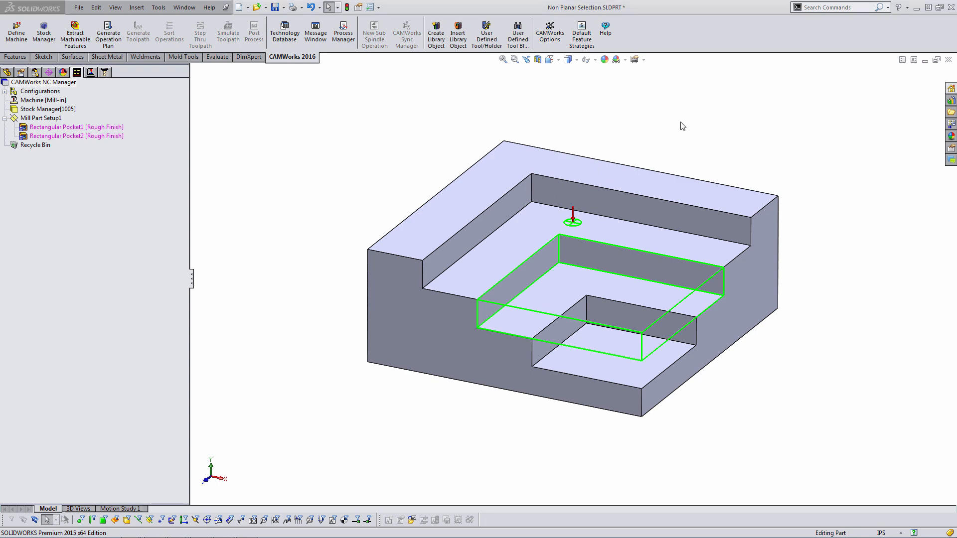
Switch to the open Second End Condition part and show its CAMWorks feature tree
key("ctrl+Tab")
key("ctrl+Tab")
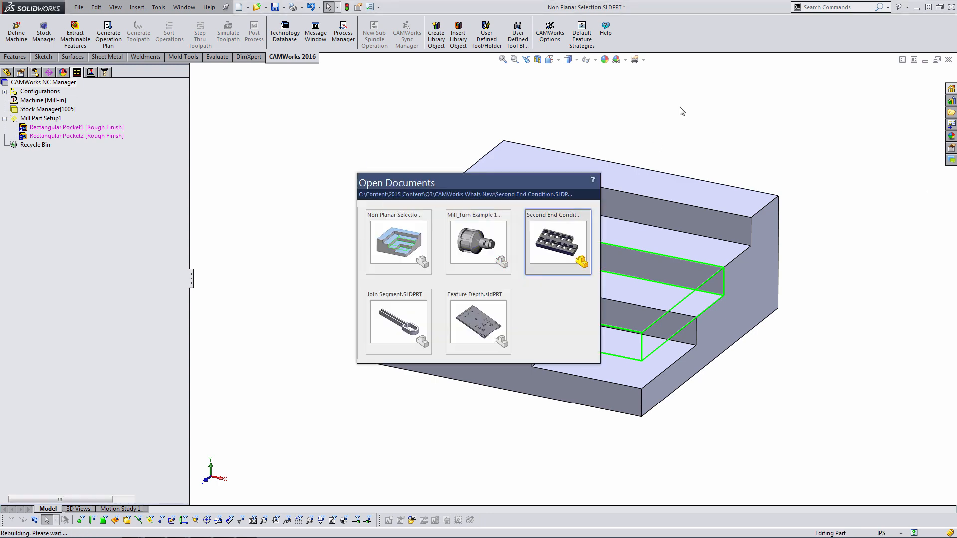
middle_click_drag(561, 227, 589, 257)
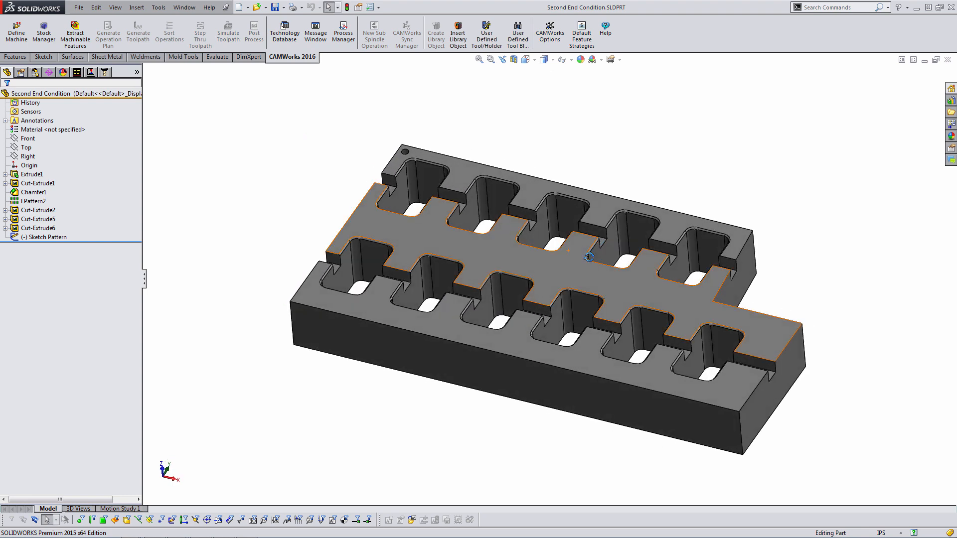
left_click(76, 73)
middle_click_drag(464, 277, 483, 265)
scroll(460, 220, "down", 5)
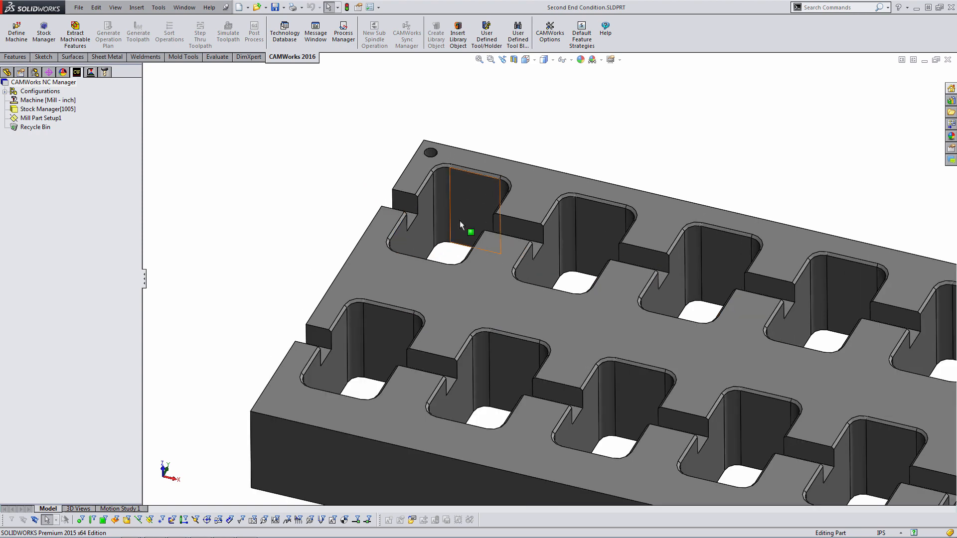
middle_click_drag(461, 207, 462, 221)
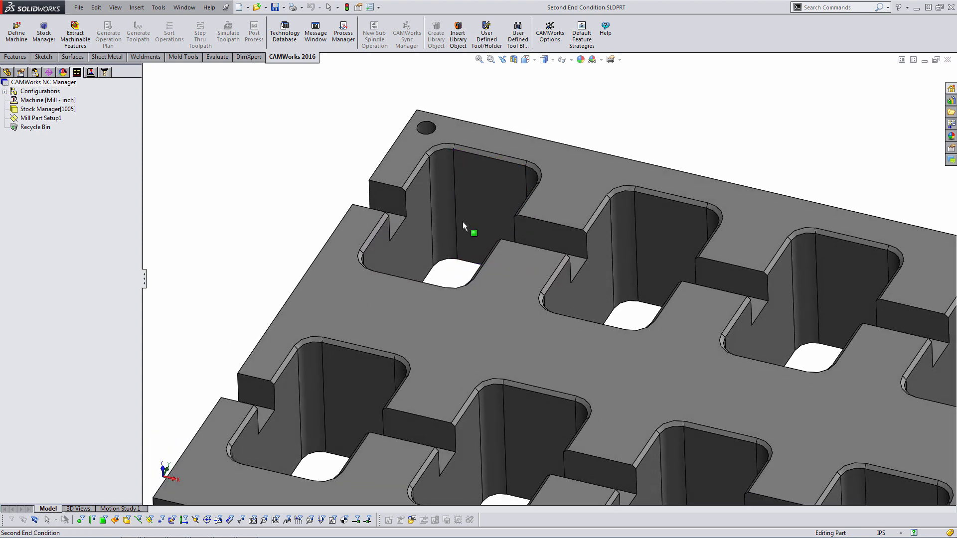
scroll(453, 228, "down", 6)
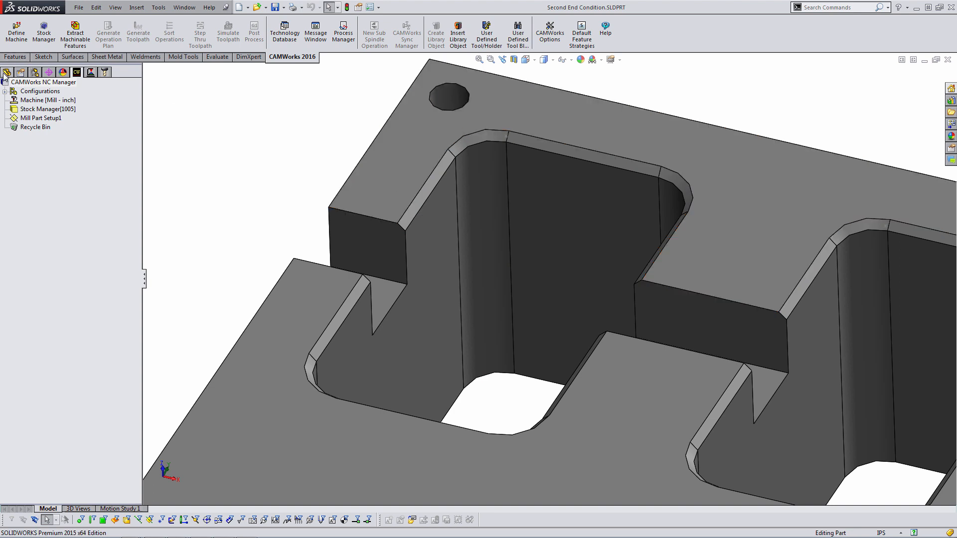
left_click(375, 191)
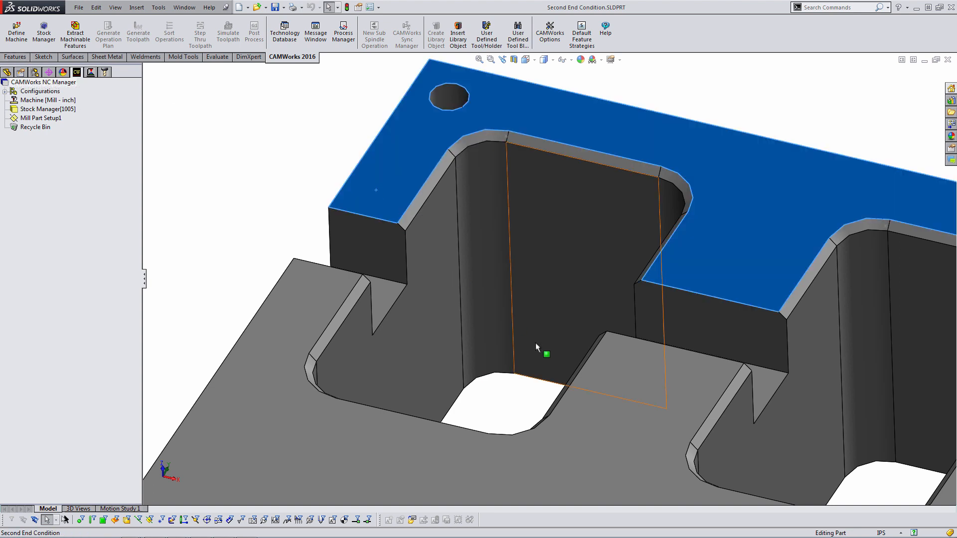
left_click(433, 170)
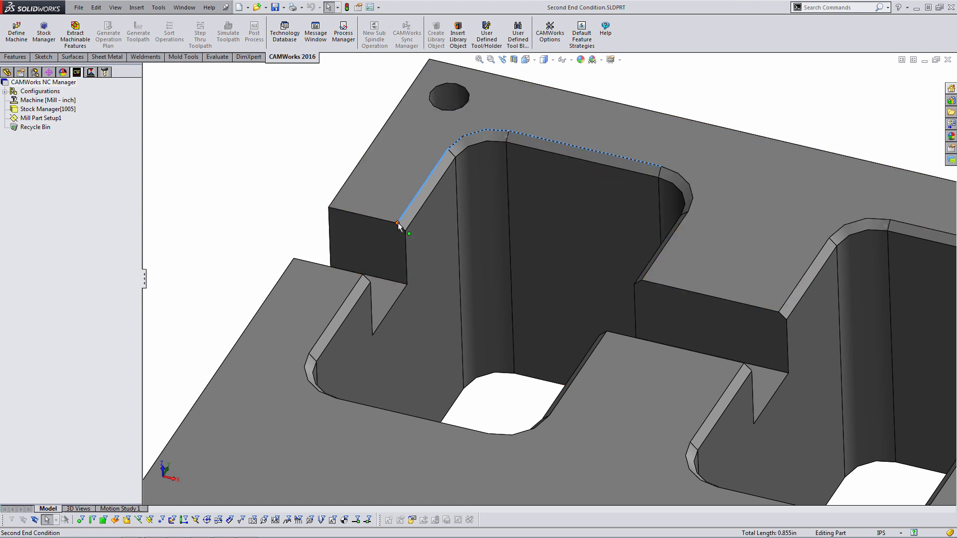
left_click(286, 189)
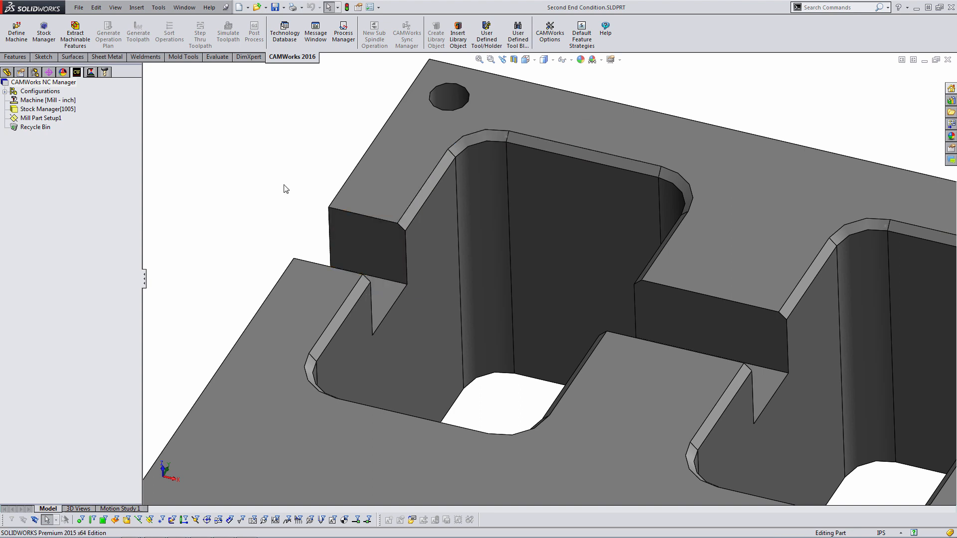
Start a 2.5 axis Pocket feature in Mill Part Setup1 from the corner pocket's notched side walls, back wall and two back corner faces
right_click(49, 119)
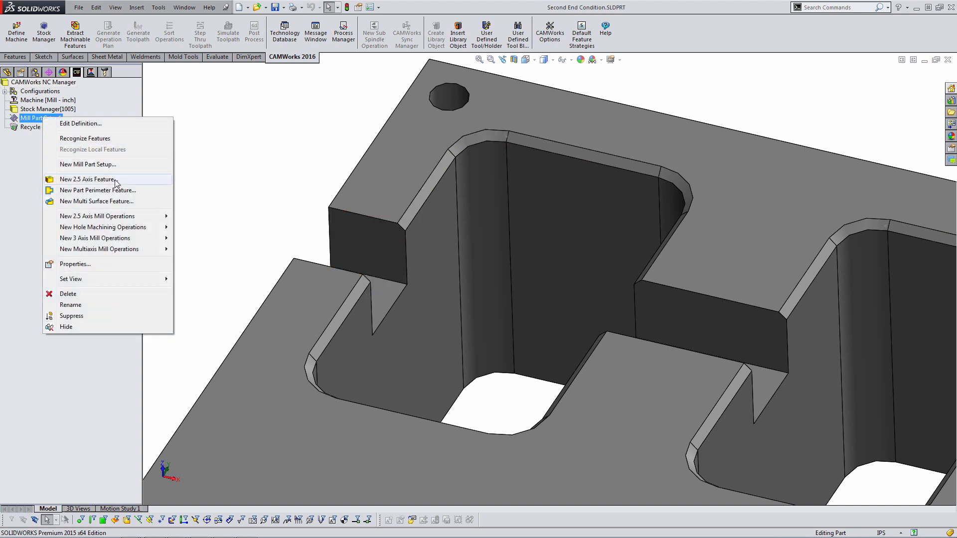
left_click(118, 181)
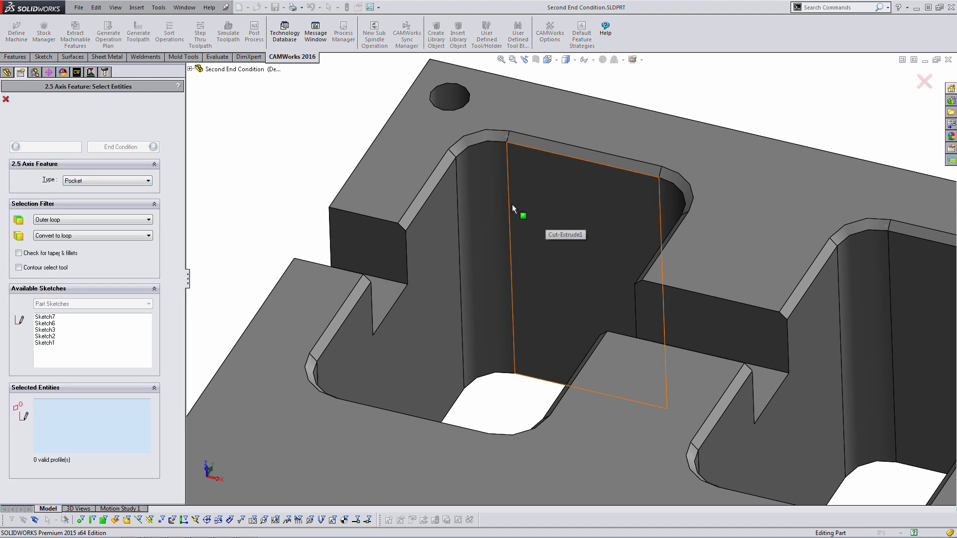
left_click(438, 229)
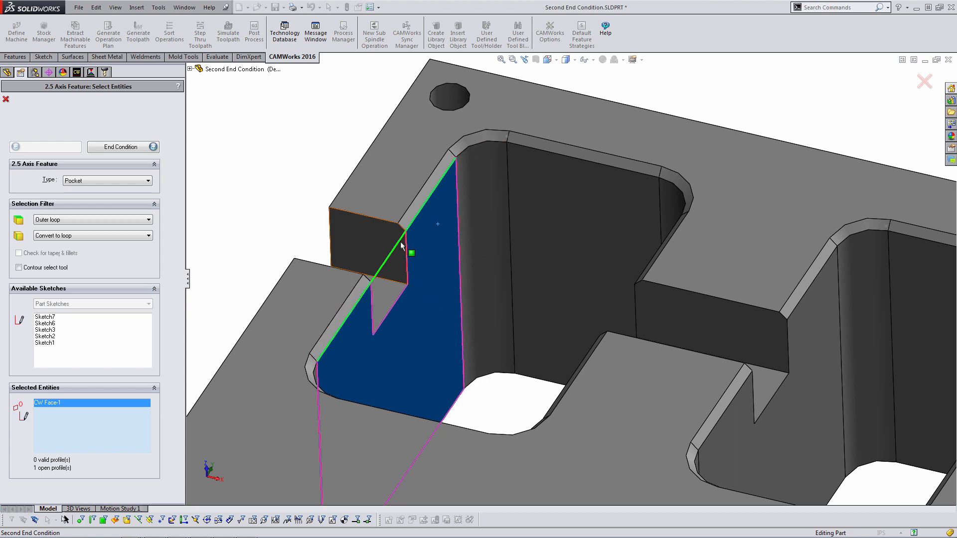
left_click(488, 208)
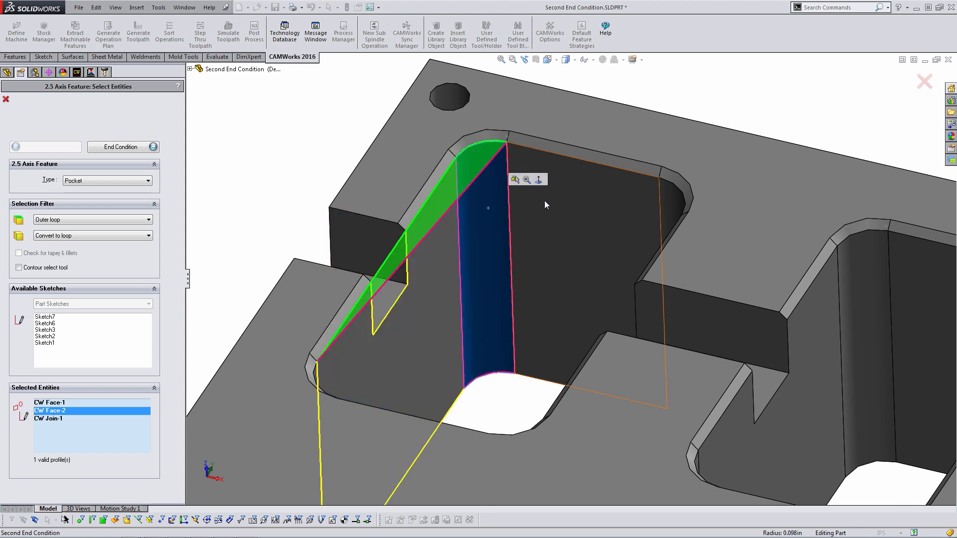
left_click(554, 231)
middle_click_drag(555, 230, 668, 322)
left_click(695, 271)
left_click(669, 322)
Add the corner pocket's front wall and its two rounded front corner faces to close the pocket profile
scroll(661, 368, "up", 2)
middle_click_drag(638, 351, 564, 498)
scroll(486, 369, "down", 3)
left_click(518, 353)
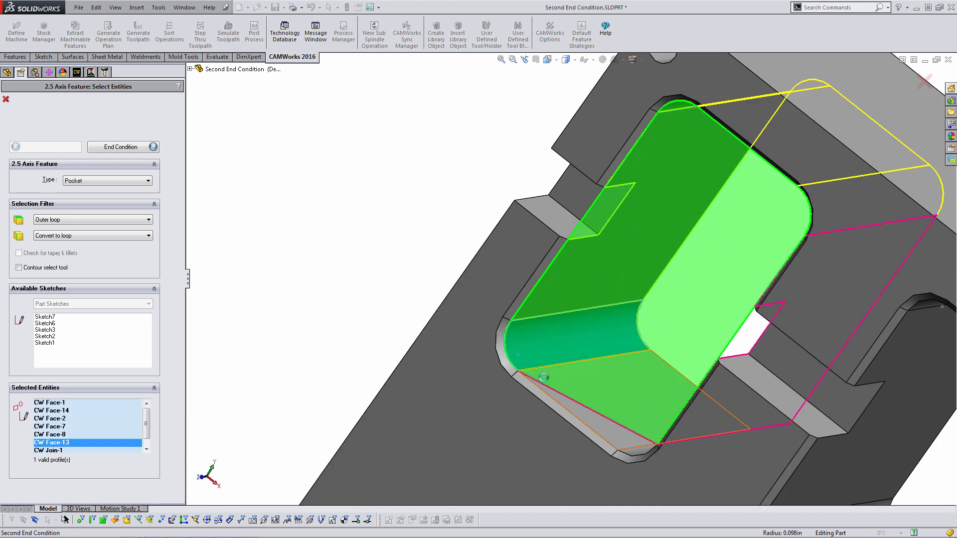
left_click(543, 377)
middle_click_drag(598, 406, 706, 443)
scroll(705, 442, "down", 3)
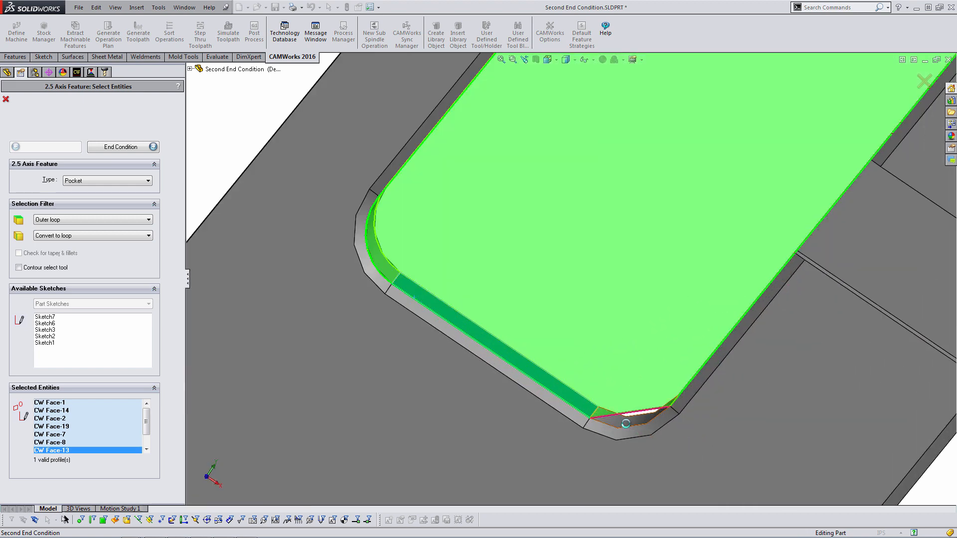
left_click(626, 422)
scroll(628, 412, "up", 2)
middle_click_drag(629, 411, 658, 220)
scroll(659, 220, "up", 1)
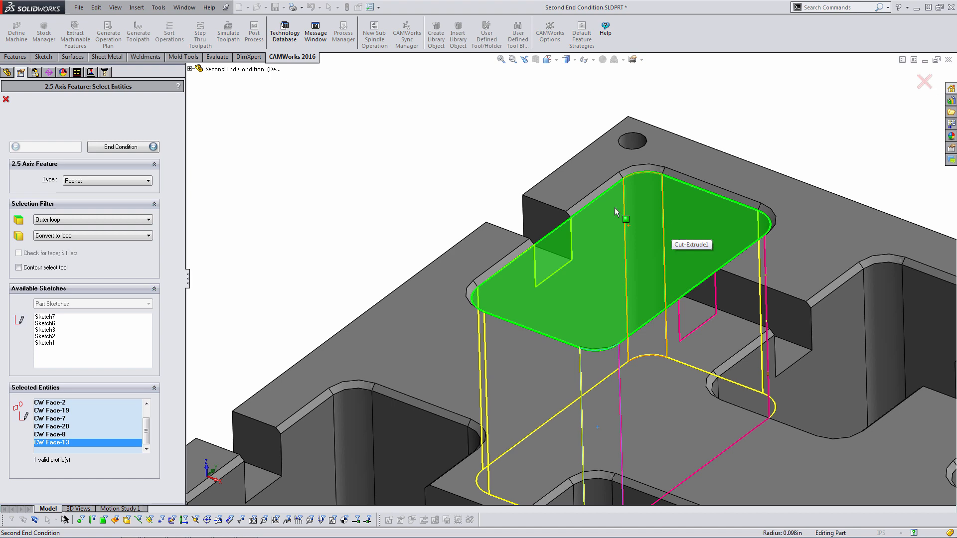
Set the pocket's Direction 1 end condition to Upto Face on the bottom face of the part
left_click(134, 148)
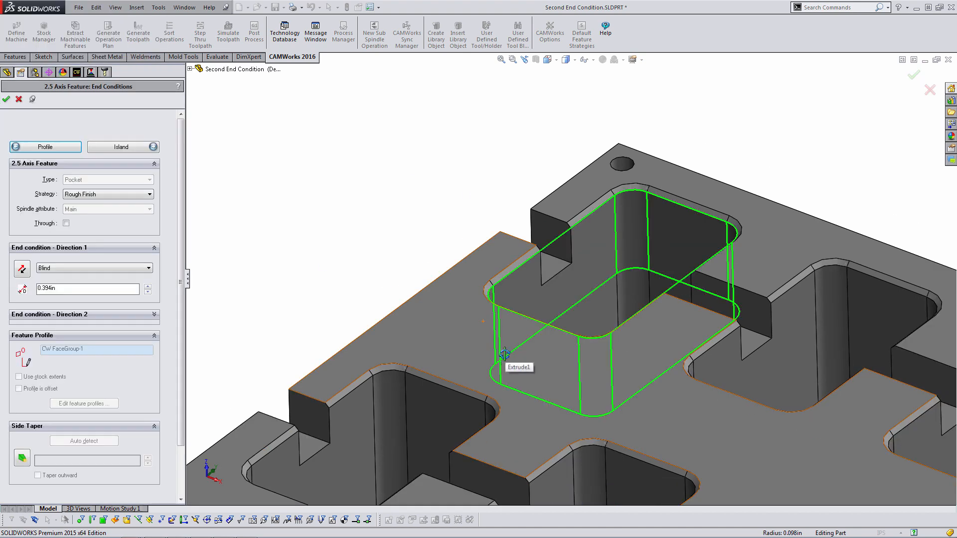
middle_click_drag(501, 351, 555, 261)
scroll(555, 260, "up", 2)
left_click(432, 422)
middle_click_drag(398, 347, 474, 423)
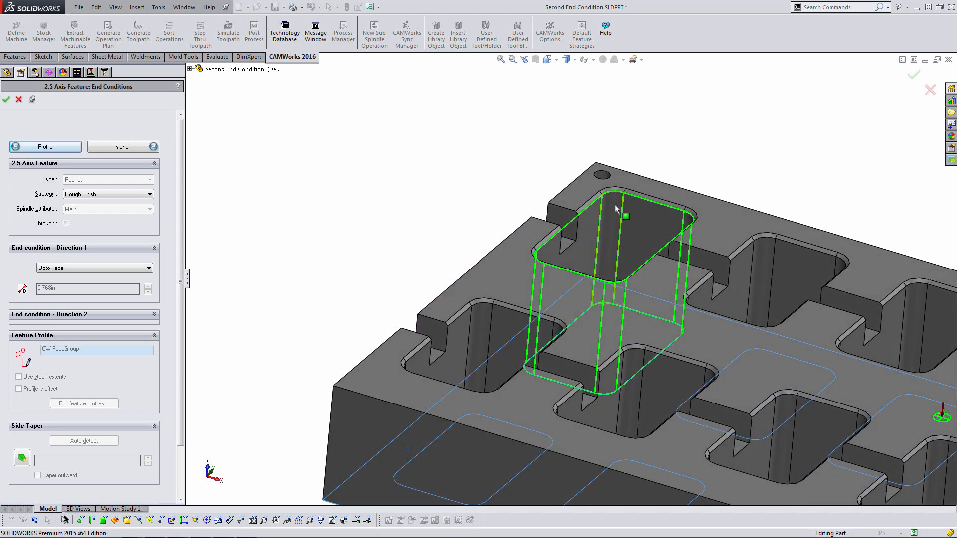
Set the pocket's Direction 2 end condition to Upto Stock and insert the feature with the Rough Finish strategy
scroll(617, 206, "down", 6)
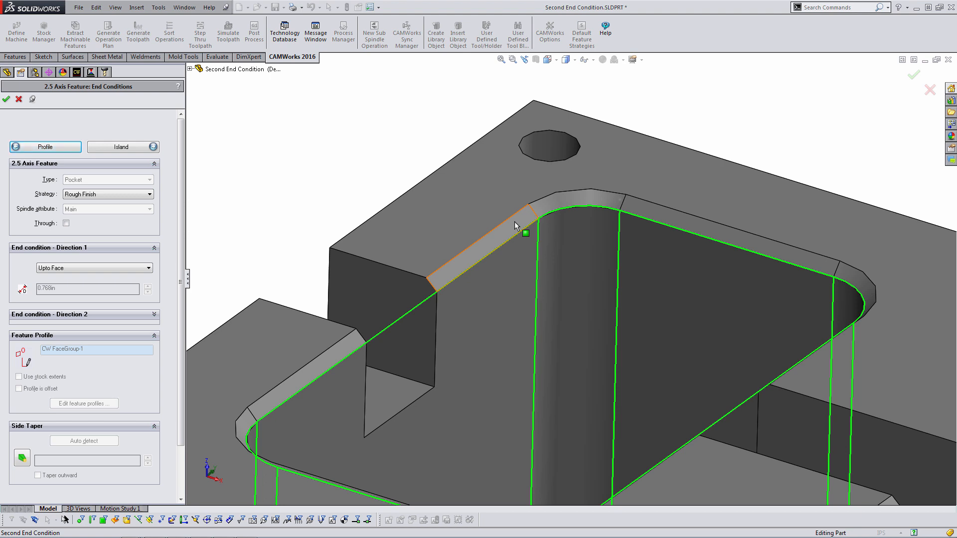
left_click(111, 316)
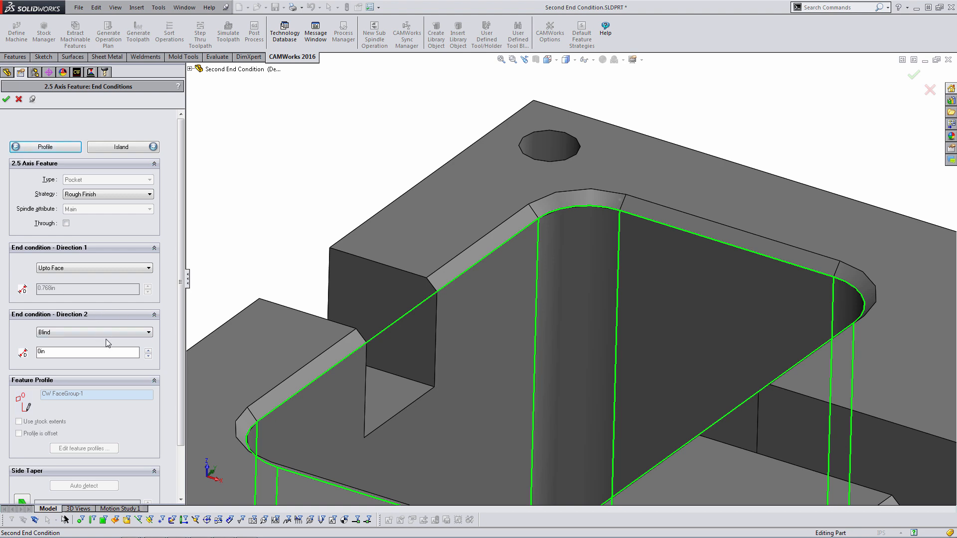
left_click(106, 332)
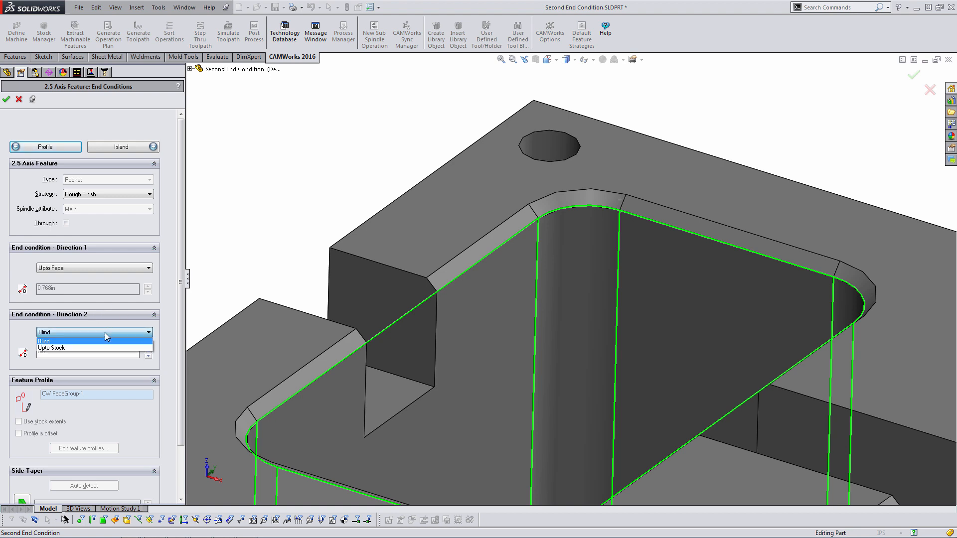
left_click(89, 347)
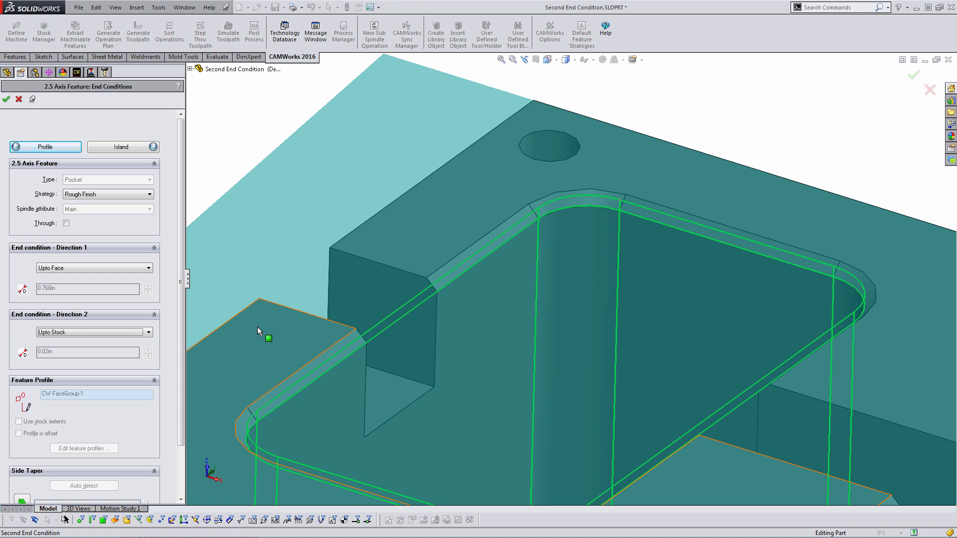
left_click(7, 99)
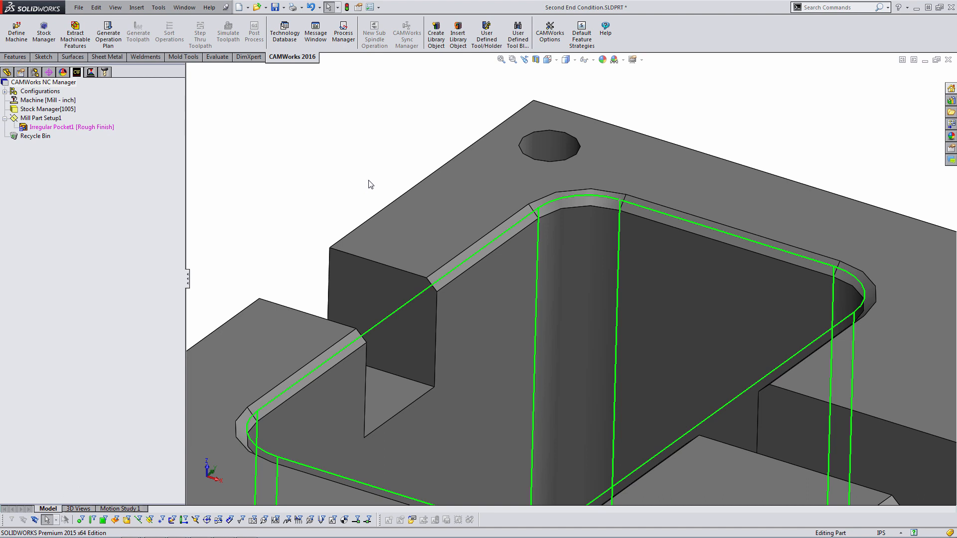
Switch to the open Join Segment part and show its CAMWorks feature tree
key("ctrl+Tab")
key("ctrl+Tab")
key("ctrl+Tab")
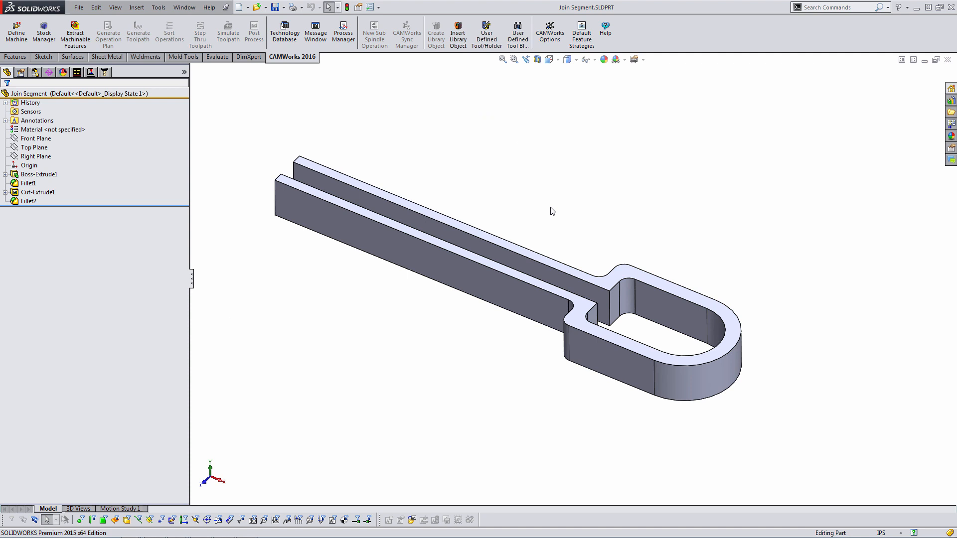
left_click(76, 72)
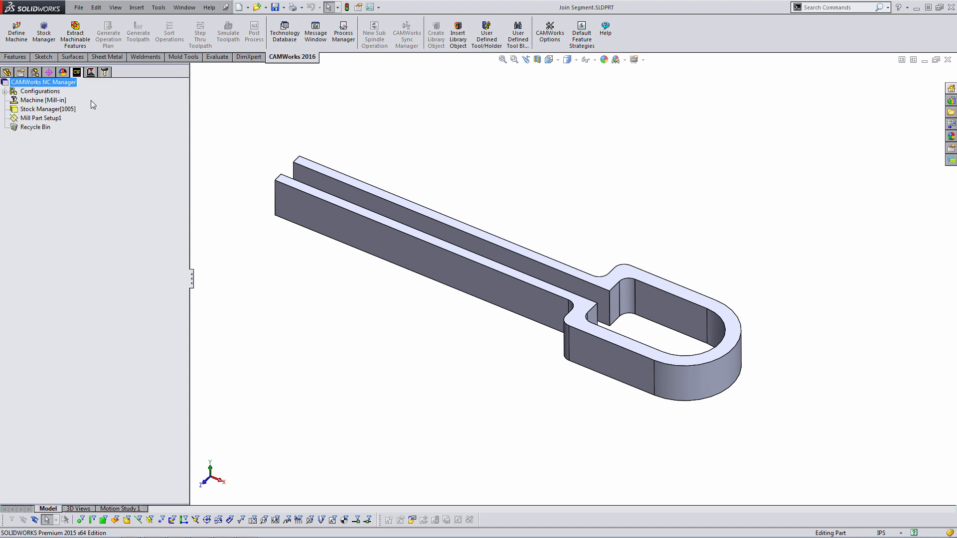
Start a 2.5 axis Pocket feature in Mill Part Setup1 from the rounded opening's short edge beside the slot, adjoining corner arc and long straight edge
right_click(55, 120)
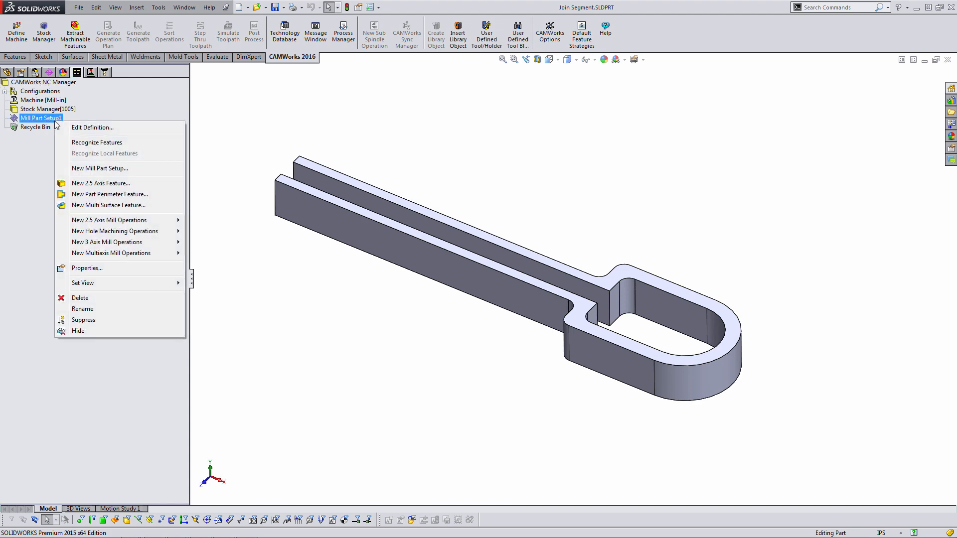
left_click(101, 183)
scroll(637, 288, "down", 5)
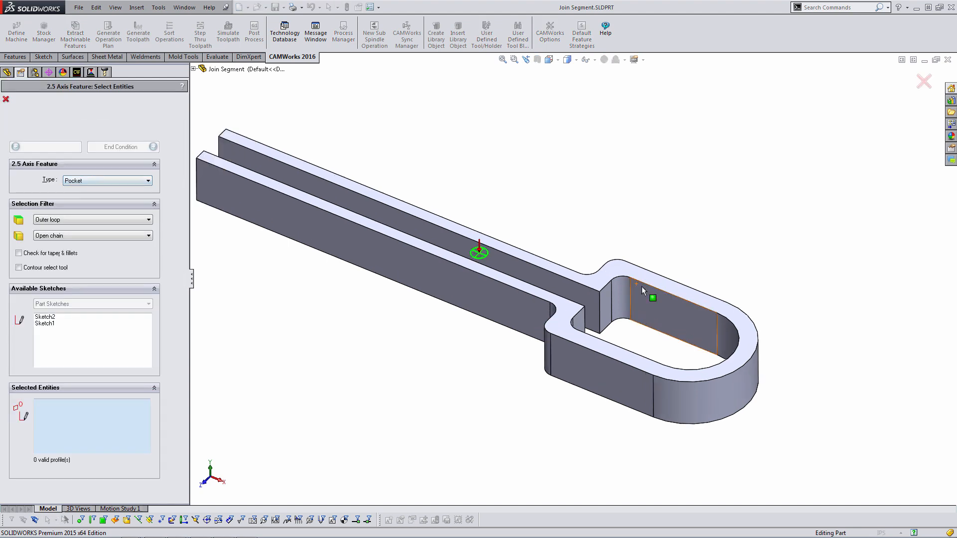
middle_click_drag(573, 328, 576, 409)
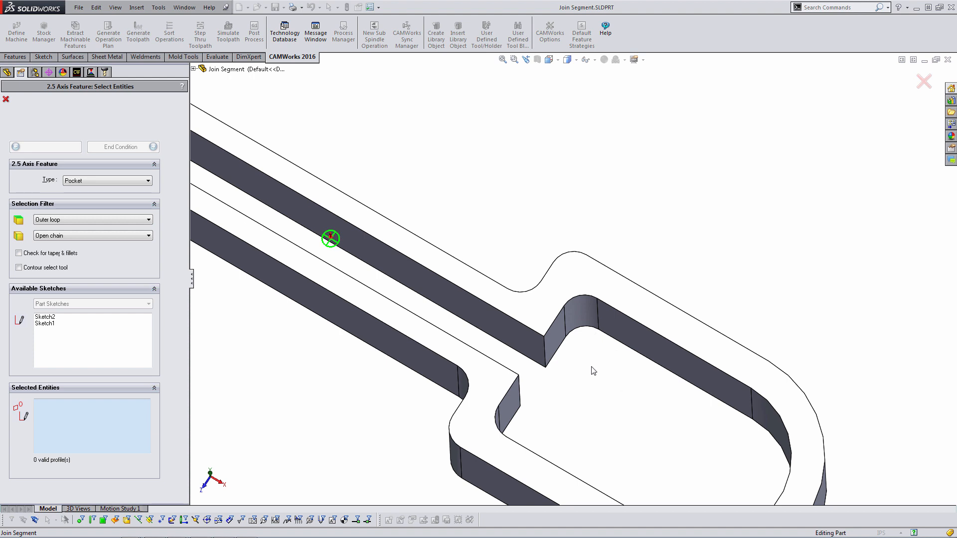
scroll(593, 372, "up", 2)
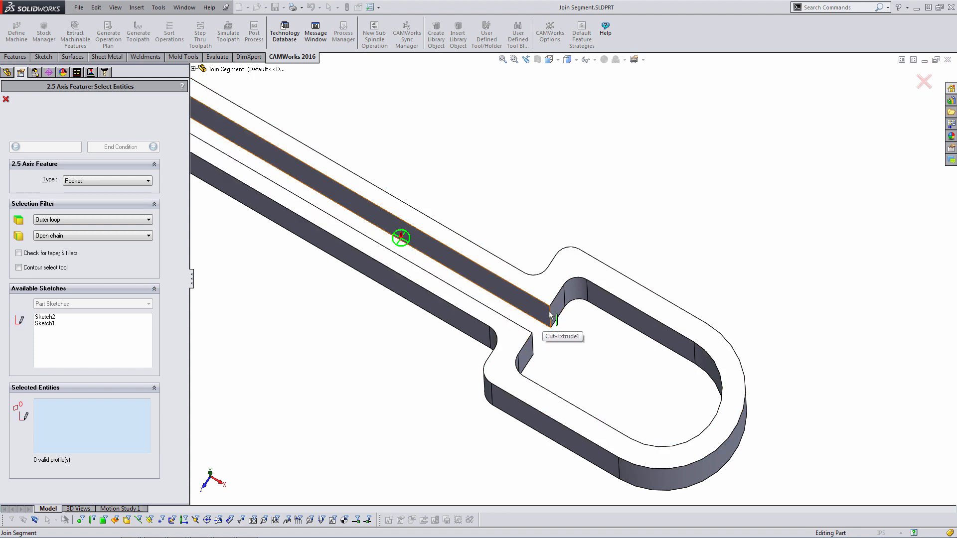
left_click(565, 293)
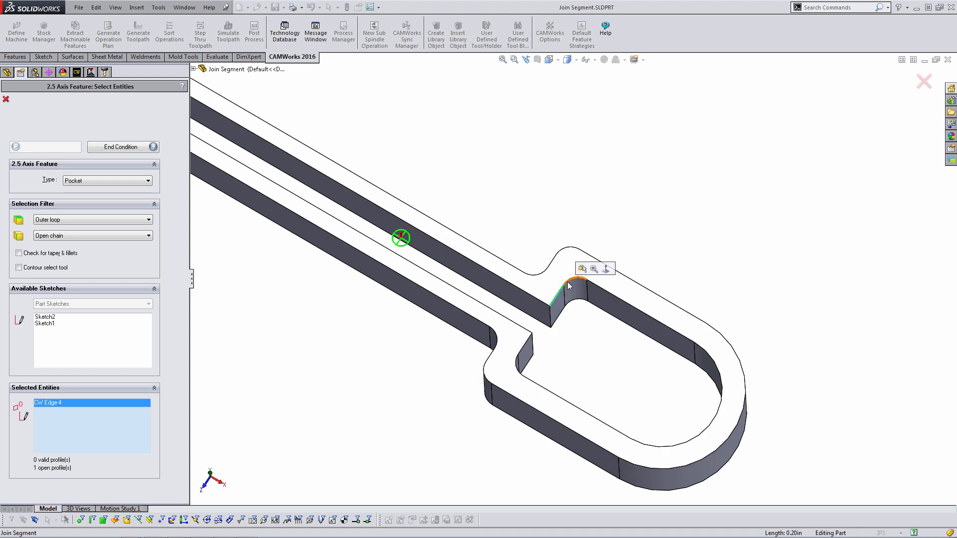
left_click(581, 283)
left_click(671, 330)
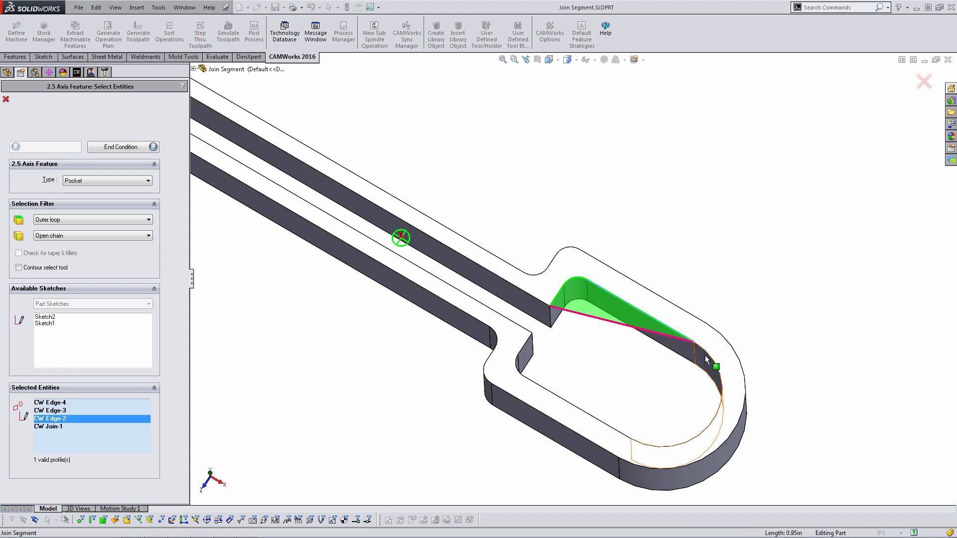
Add the rounded end, opposite straight edge, corner arc and short slot-side edge to the pocket profile, and cancel the feature
left_click(719, 371)
left_click(578, 406)
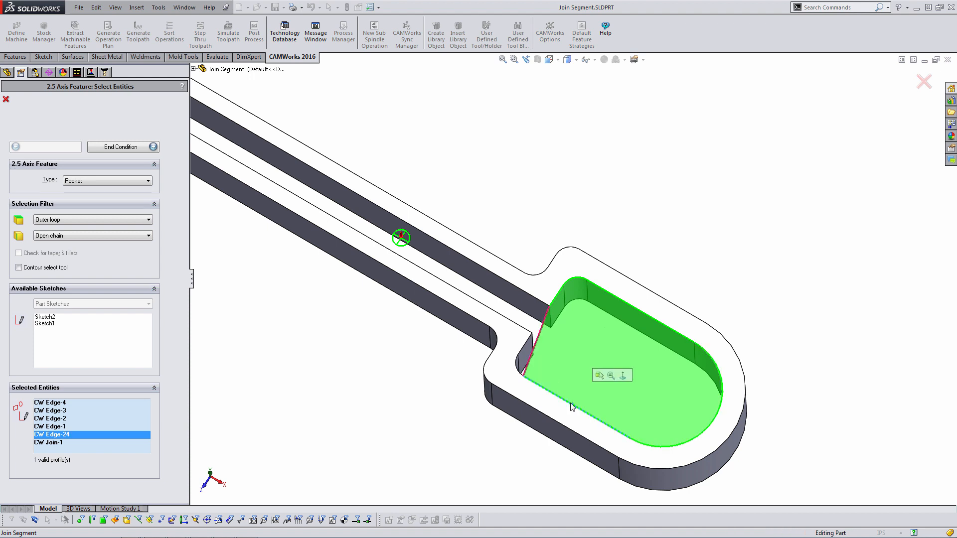
left_click(519, 356)
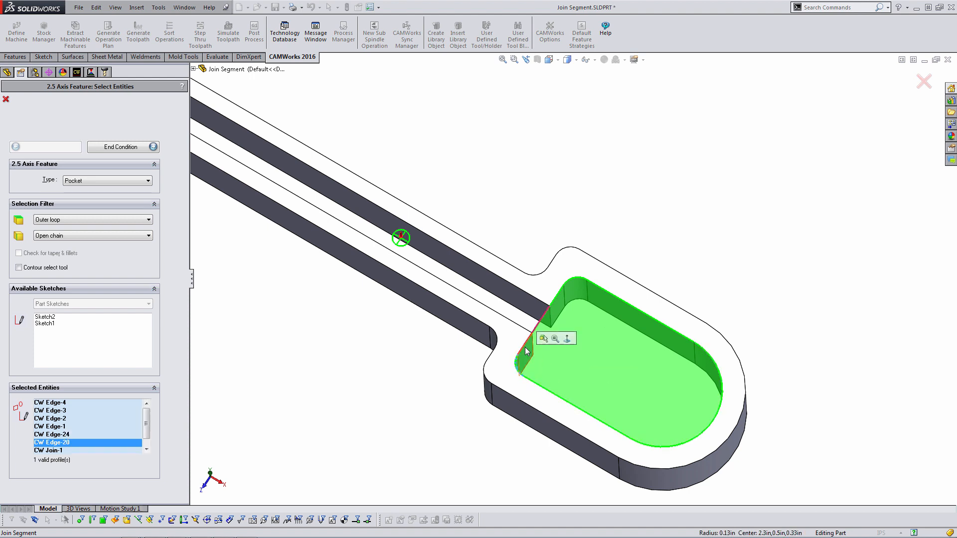
left_click(548, 306)
scroll(549, 296, "down", 3)
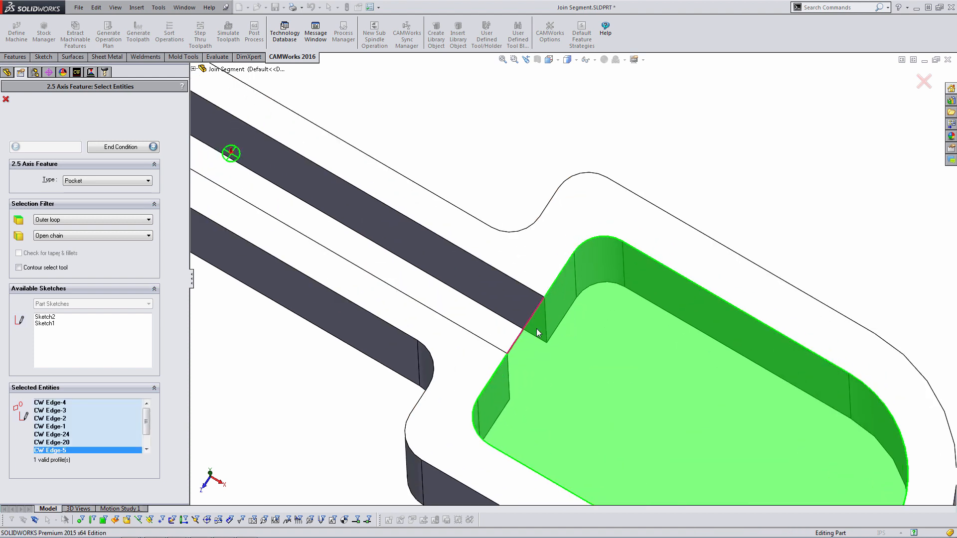
scroll(566, 327, "up", 3)
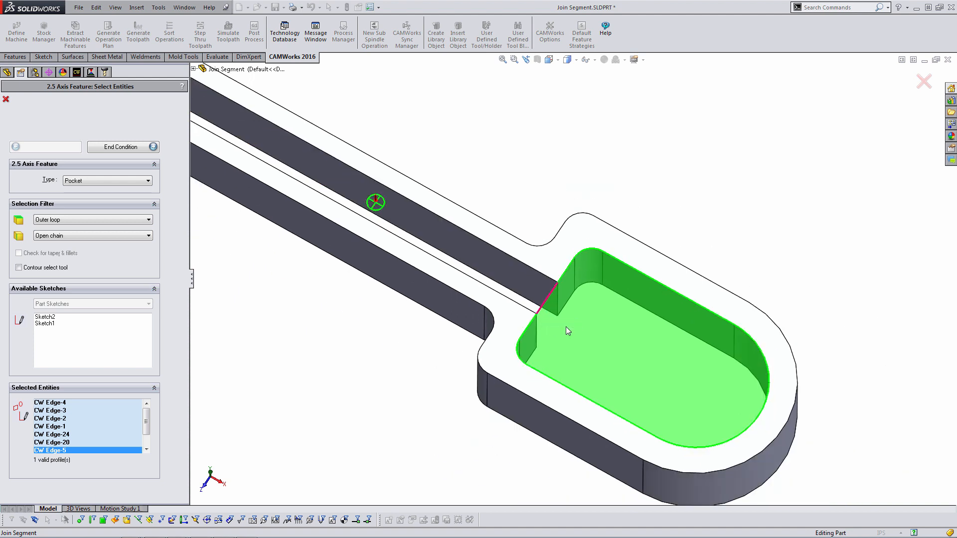
middle_click_drag(566, 327, 565, 323)
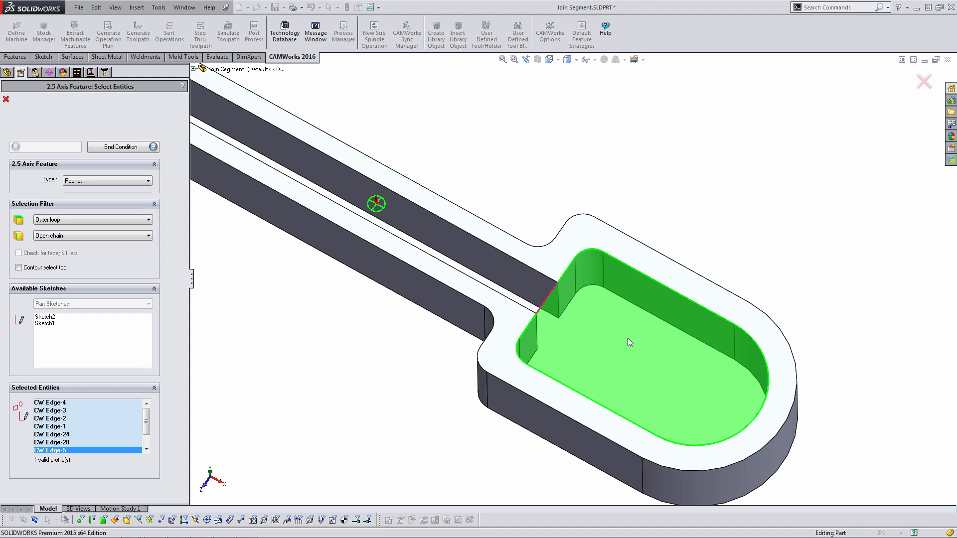
left_click(6, 99)
Switch to the open Feature Depth part and show its CAMWorks feature tree with the long slotted pocket in close view
key("ctrl+Tab")
key("ctrl+Tab")
key("ctrl+Tab")
key("ctrl+Tab")
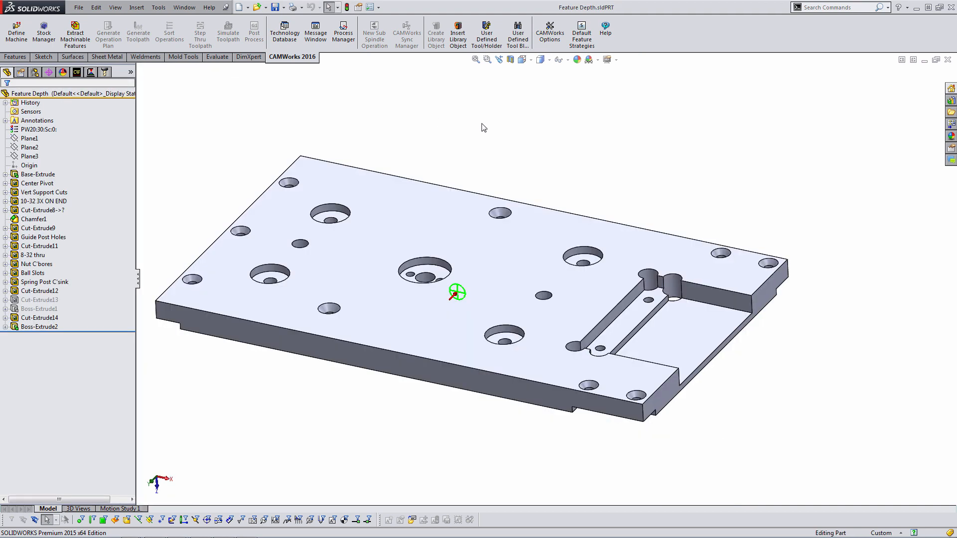
middle_click_drag(564, 319, 681, 358)
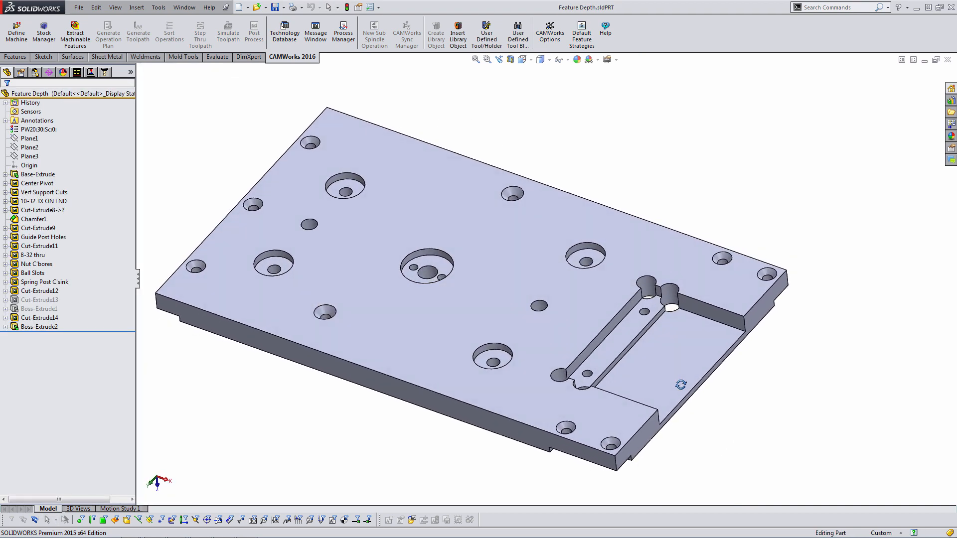
scroll(694, 314, "down", 10)
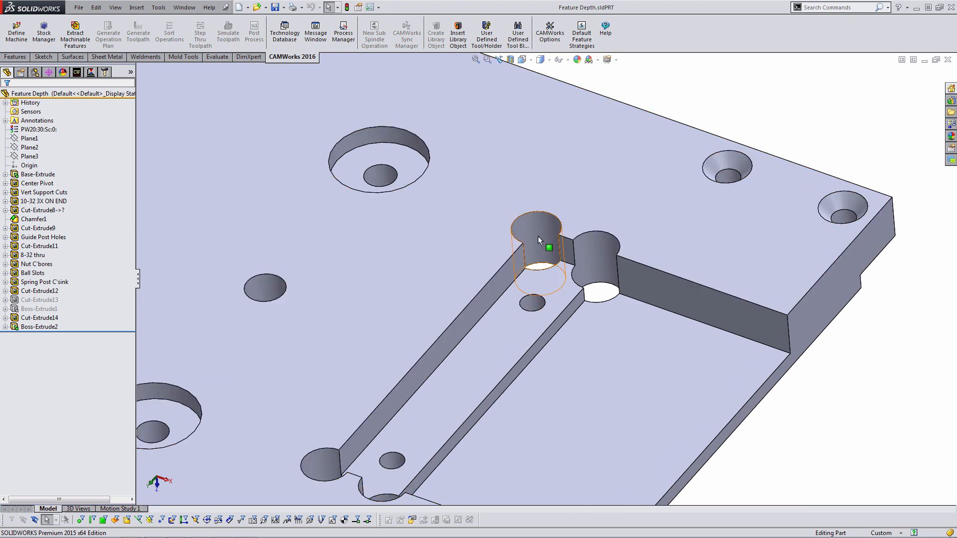
left_click(77, 73)
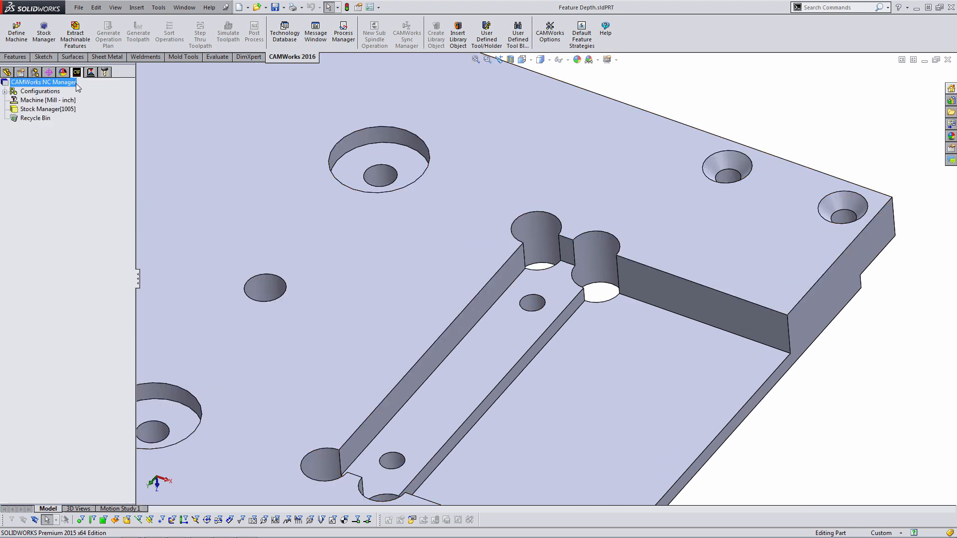
Extract the part's machinable features and show Irregular Slot7 in Mill Part Setup4 around the two relief holes at the pocket corner
left_click(86, 44)
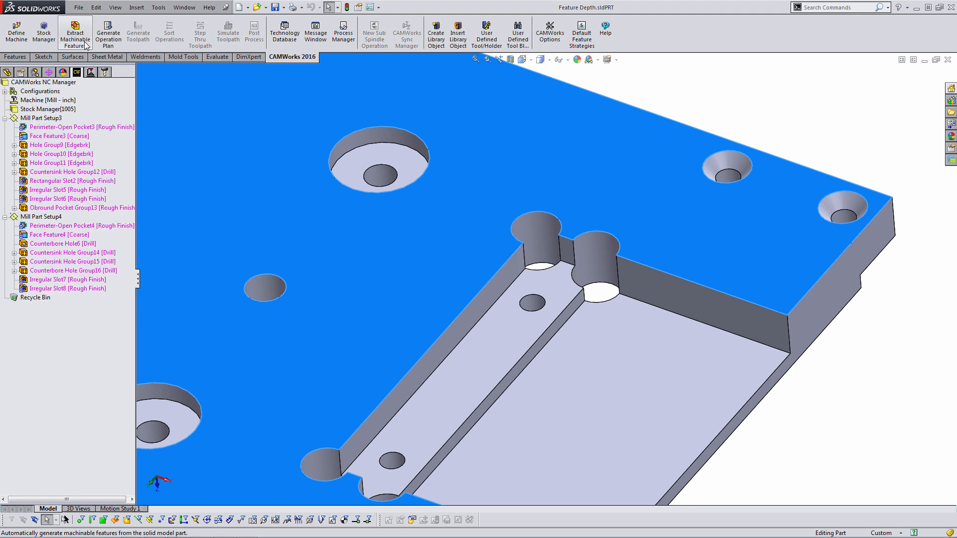
left_click(66, 280)
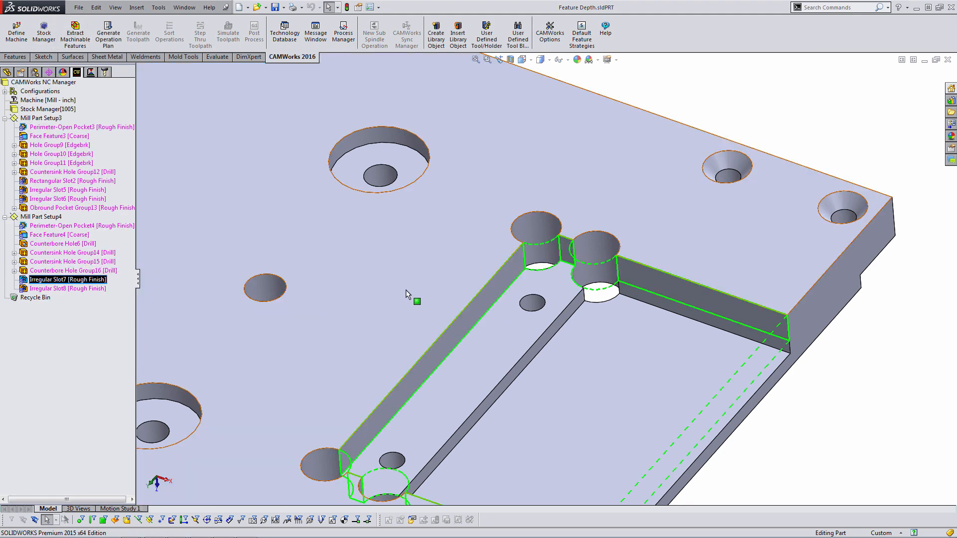
scroll(594, 296, "up", 8)
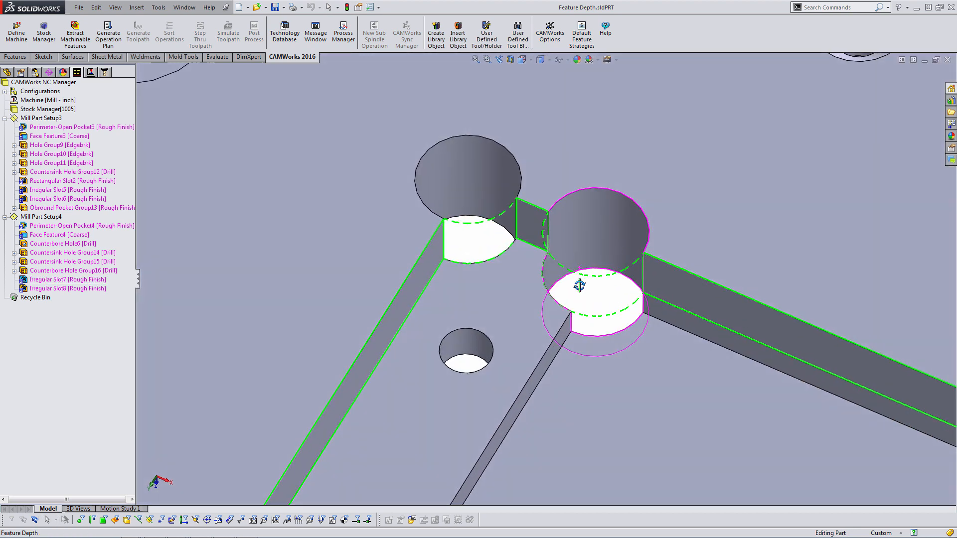
mouse_move(579, 285)
middle_mouse_down()
mouse_move(575, 371)
mouse_move(579, 286)
middle_mouse_up()
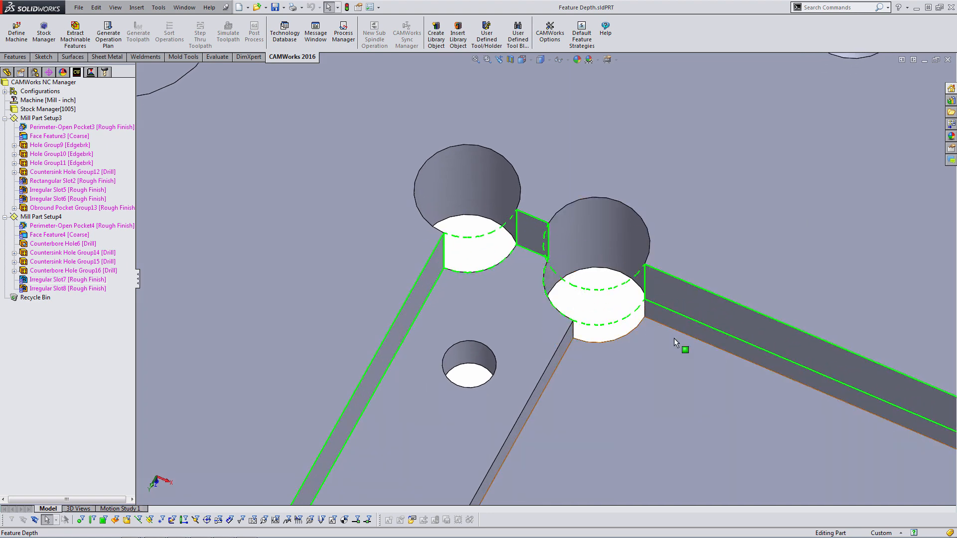
scroll(647, 323, "up", 4)
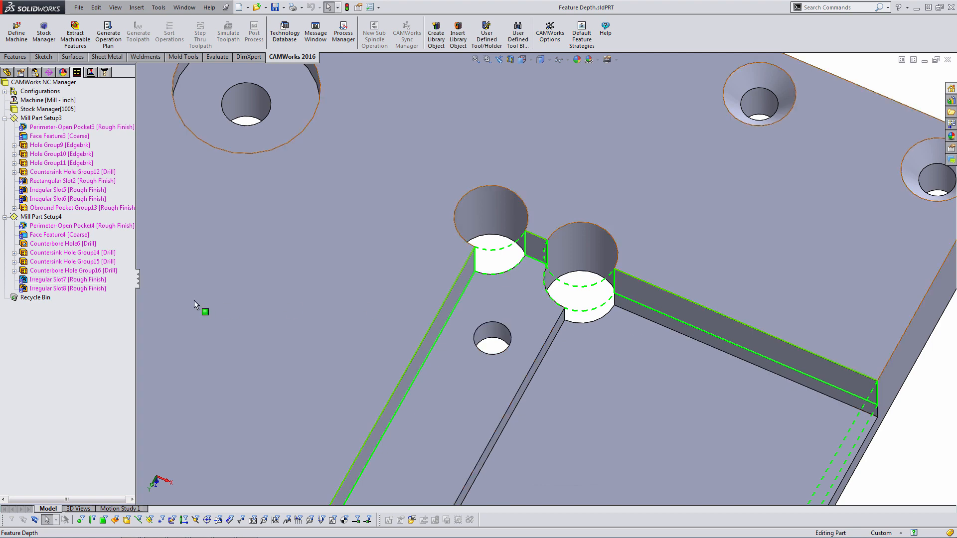
Generate the operation plan and toolpaths for Irregular Slot7, and inspect the Rough Mill1 toolpath around the corner relief holes
right_click(78, 280)
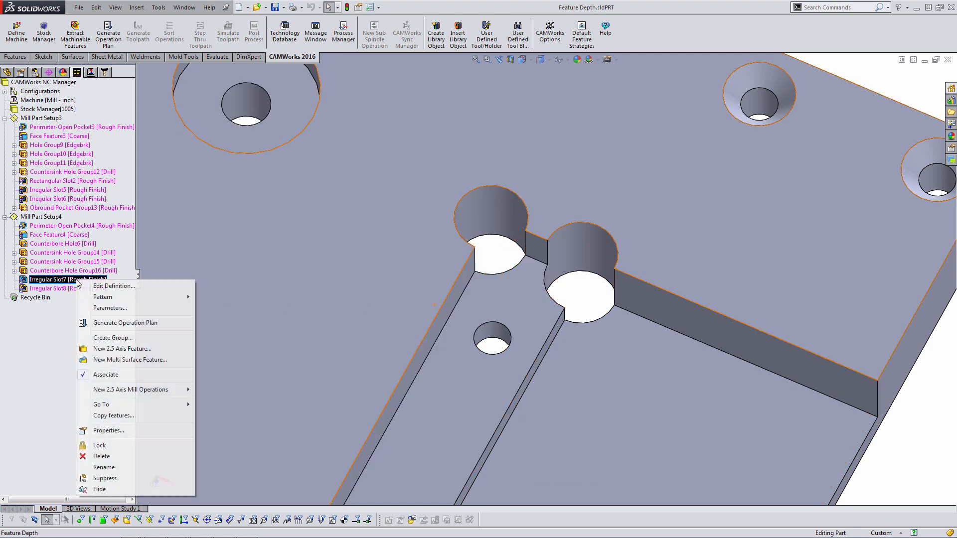
left_click(106, 323)
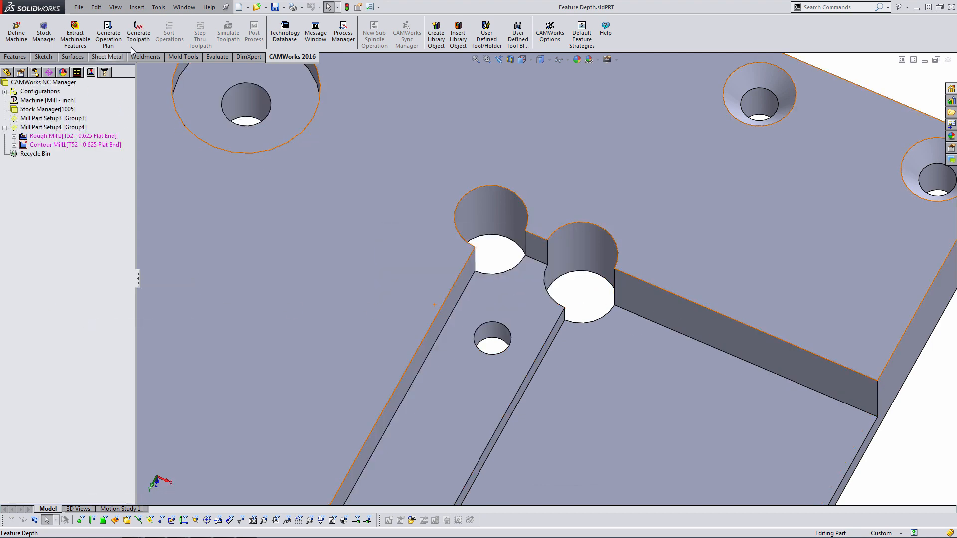
left_click(90, 139)
scroll(543, 280, "up", 3)
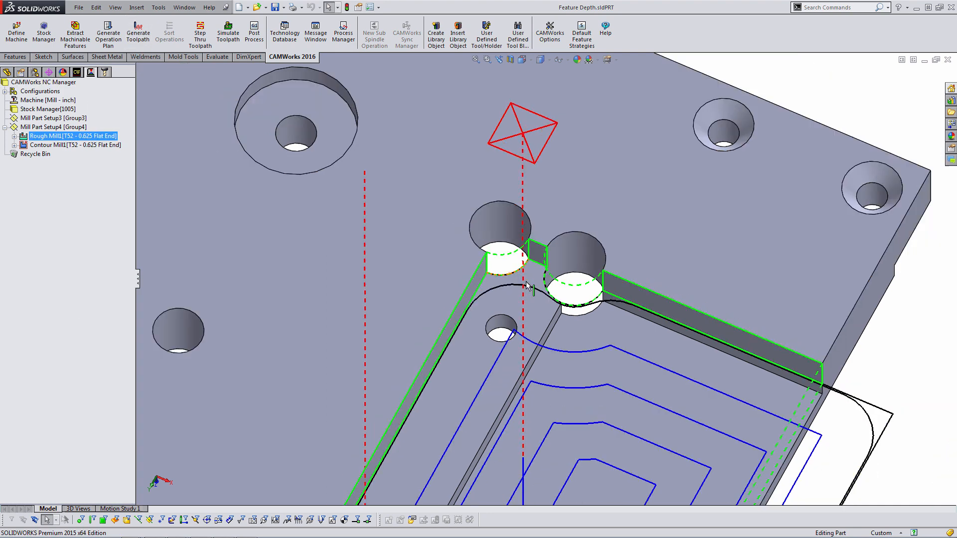
middle_click_drag(544, 281, 579, 360)
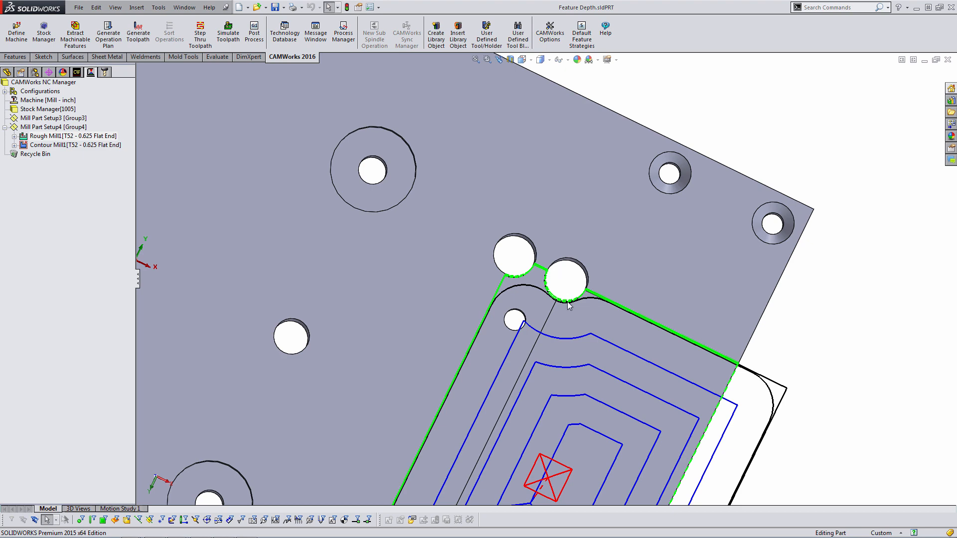
middle_click_drag(571, 307, 569, 229)
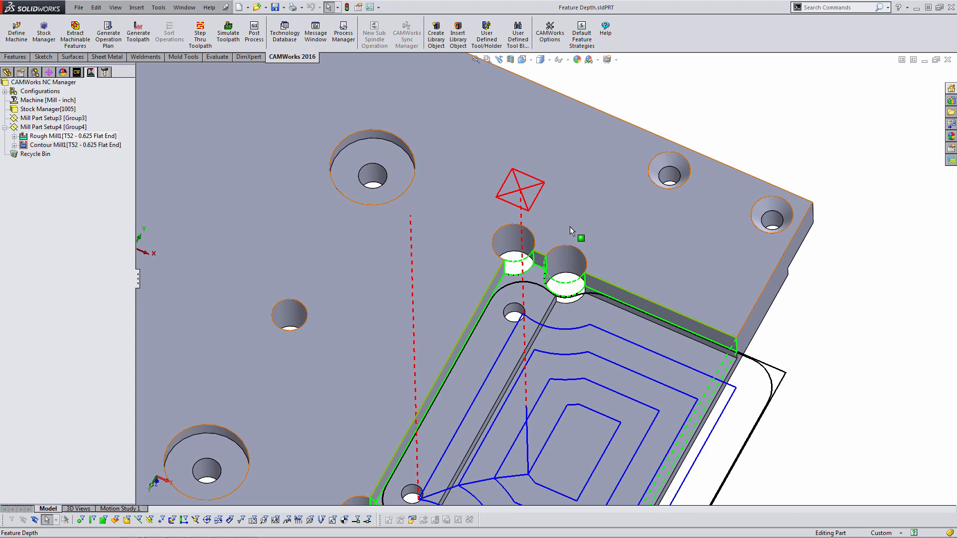
scroll(588, 244, "down", 5)
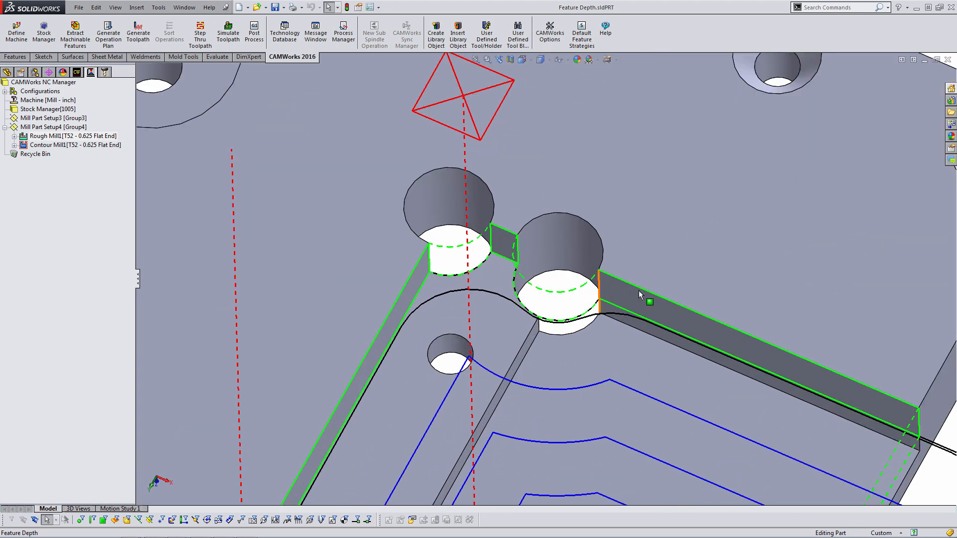
middle_click_drag(588, 259, 589, 271)
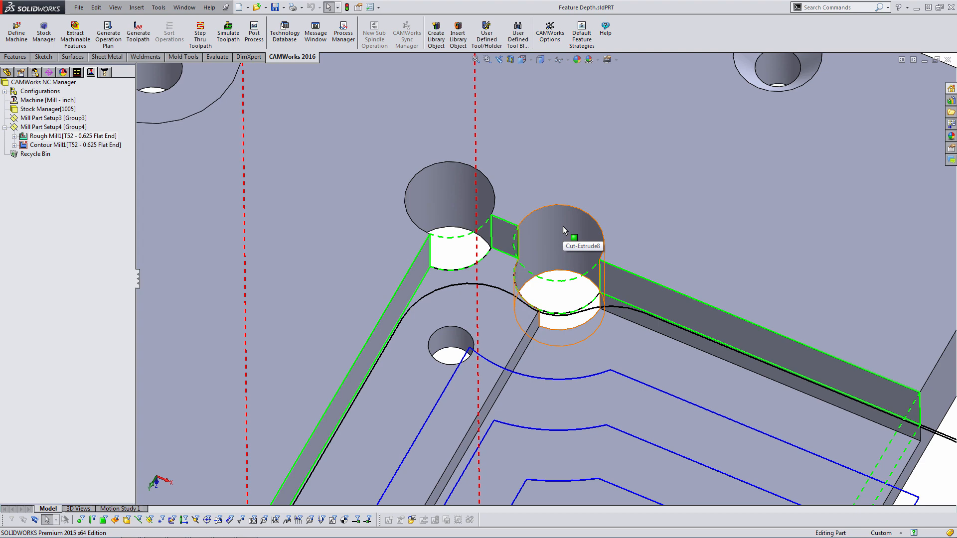
scroll(561, 229, "up", 5)
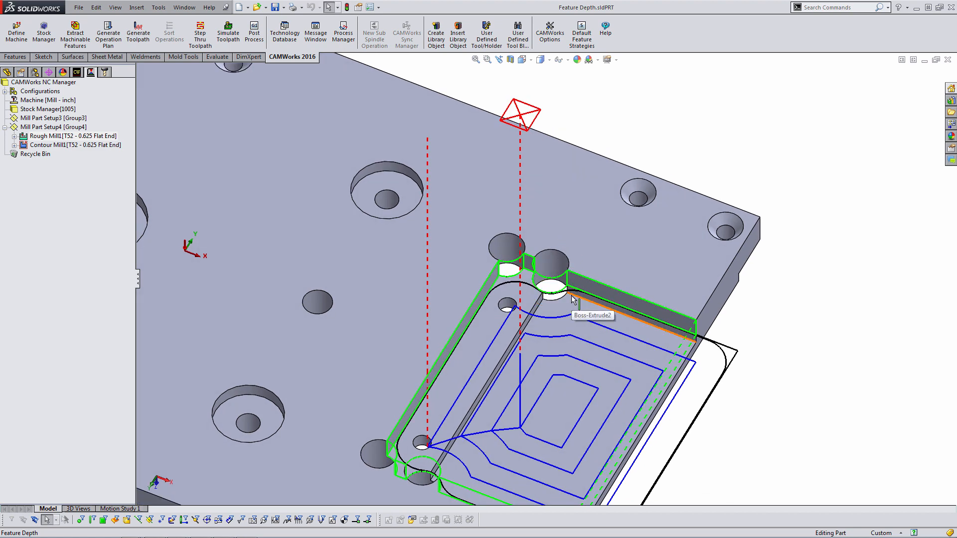
scroll(551, 219, "down", 2)
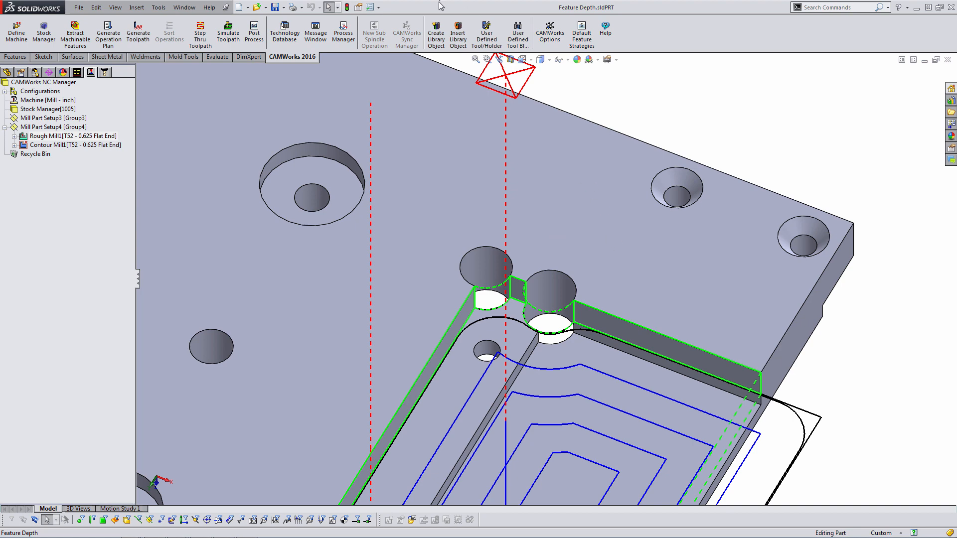
Enable Simplify Features in the CAMWorks mill feature options for the active document
left_click(556, 38)
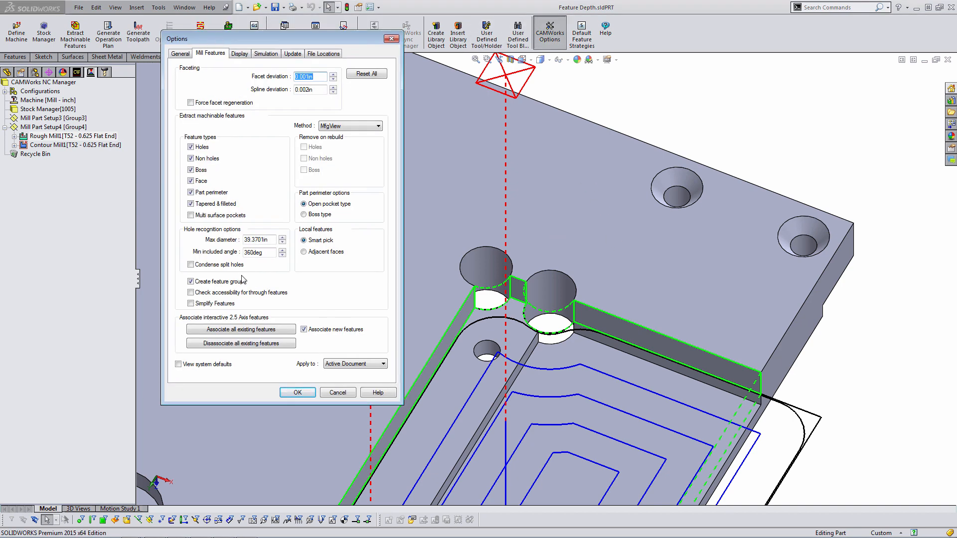
left_click(191, 304)
left_click(298, 393)
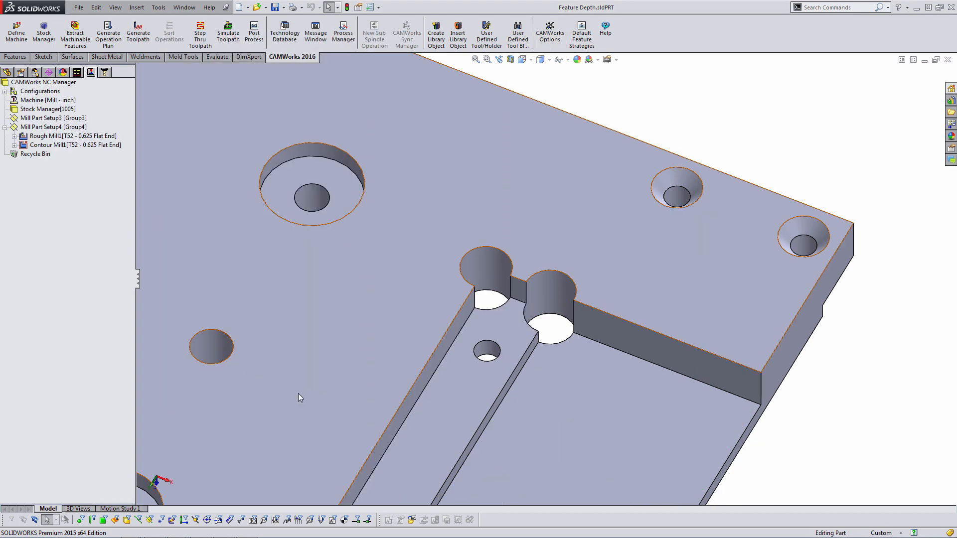
Add a new CAMWorks configuration alongside the existing Mill - inch configuration
left_click(5, 91)
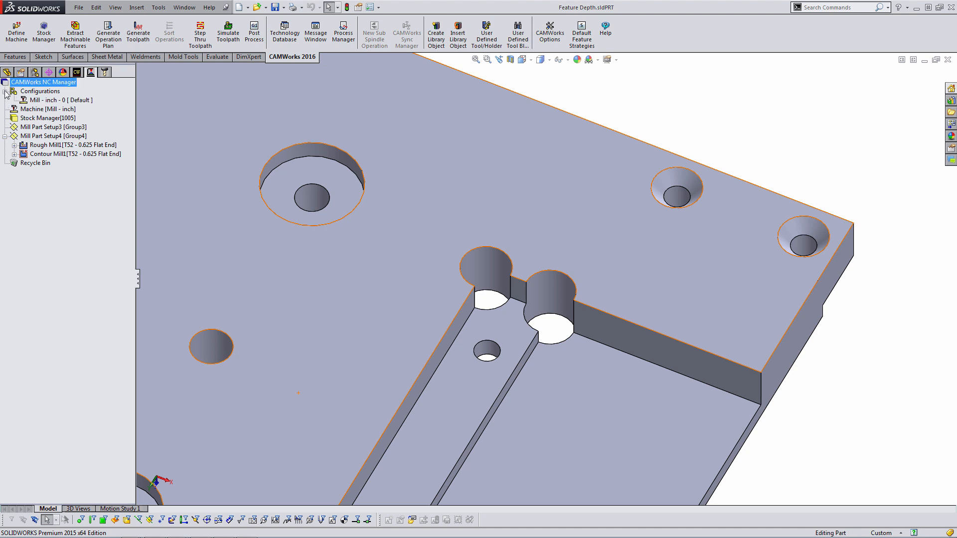
right_click(30, 91)
left_click(83, 128)
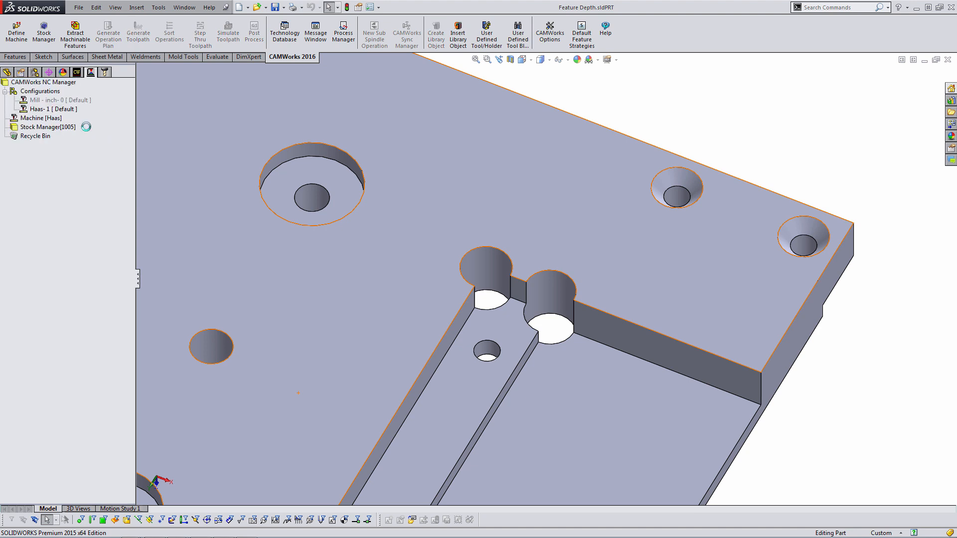
Extract the machinable features in the new configuration and show Rectangular Slot2 of Mill Part Setup2 at the relief-hole corner
left_click(83, 43)
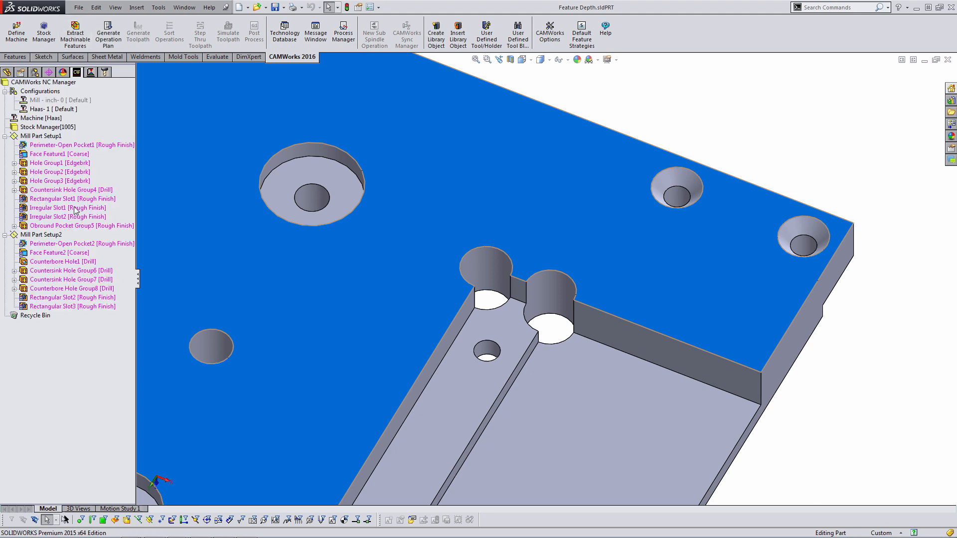
left_click(73, 299)
scroll(543, 298, "down", 3)
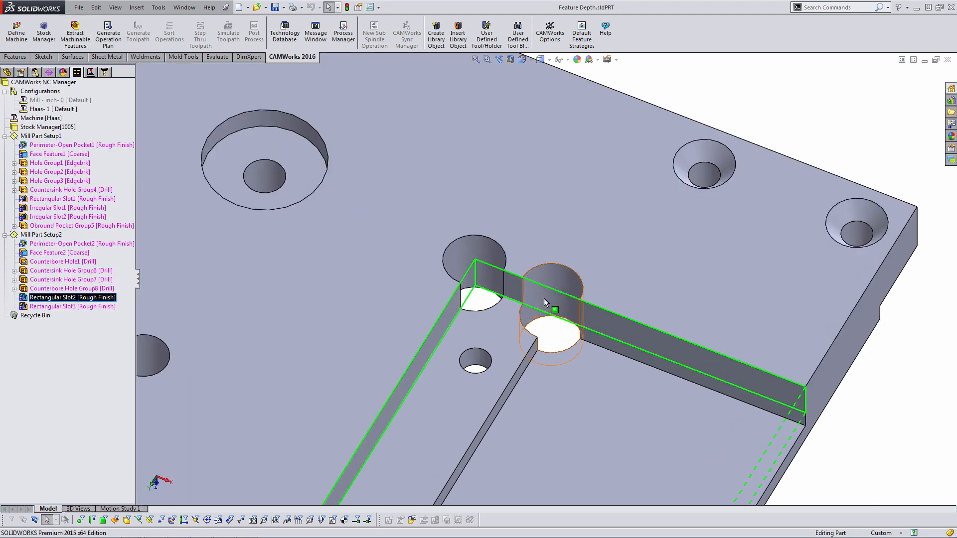
middle_click(543, 298)
middle_click_drag(544, 298, 546, 238)
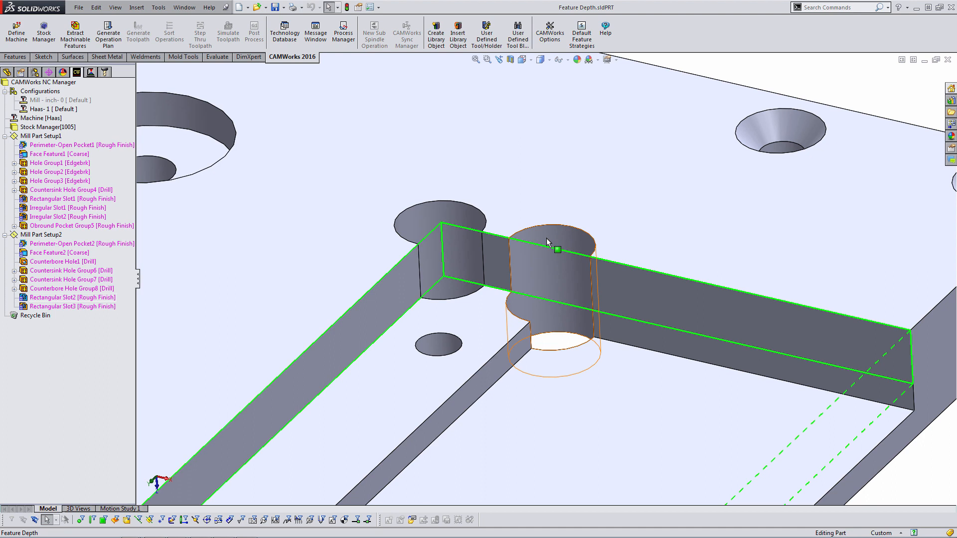
Generate the operation plan and toolpaths for Rectangular Slot2, and display its Rough Mill1 toolpath
left_click(72, 297)
right_click(72, 297)
left_click(134, 343)
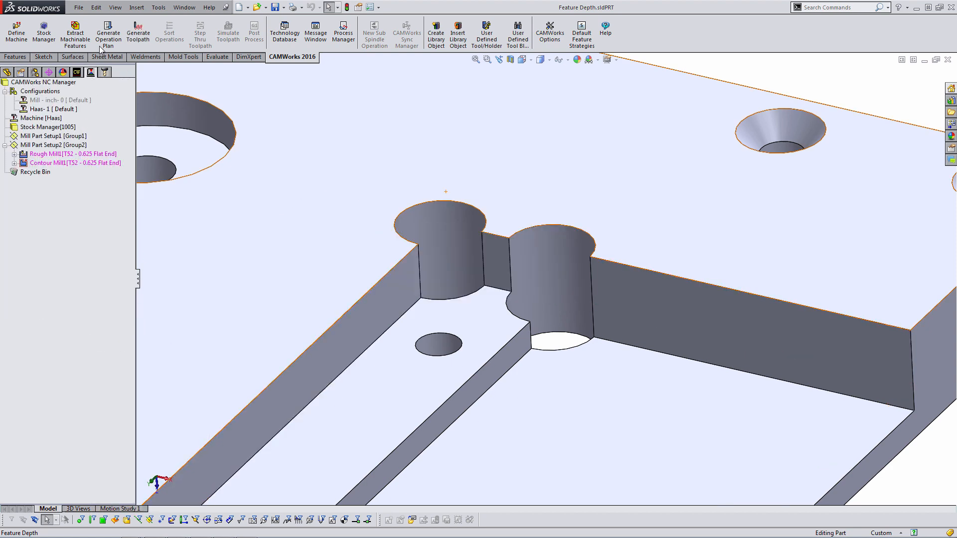
left_click(138, 35)
left_click(88, 155)
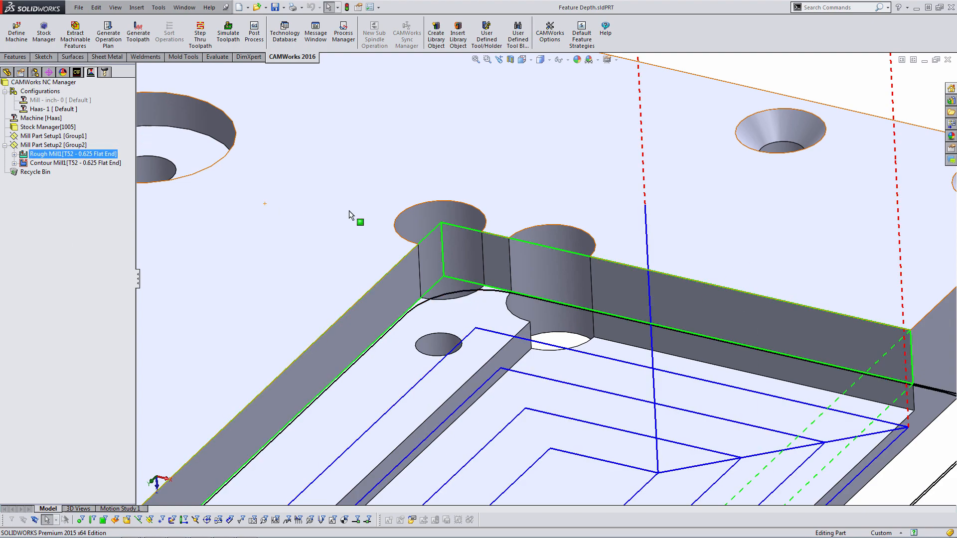
Examine how the Rough Mill1 toolpath of the simplified slot runs through the corner and past the two relief holes
scroll(351, 215, "up", 2)
middle_click_drag(425, 218, 431, 279)
scroll(503, 321, "down", 5)
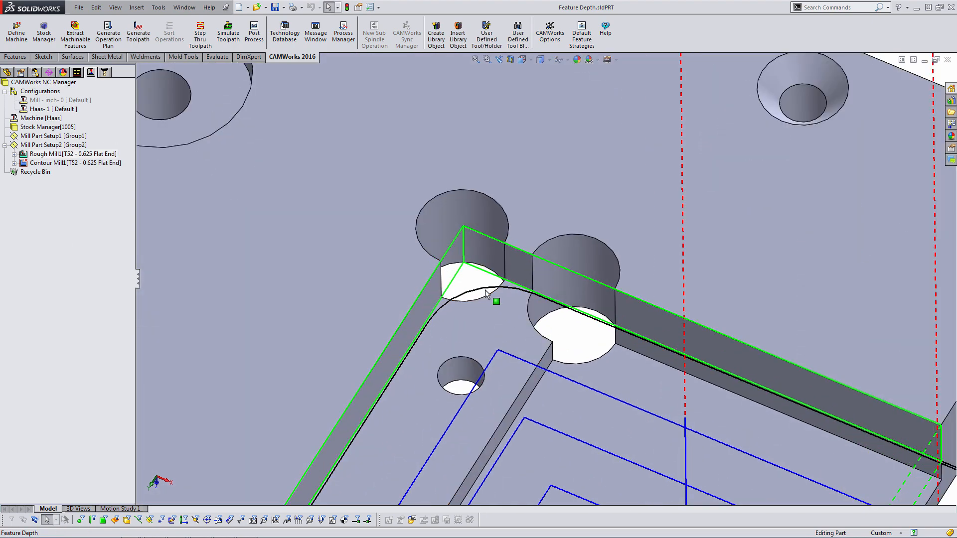
middle_click_drag(493, 299, 484, 278)
scroll(483, 278, "up", 1)
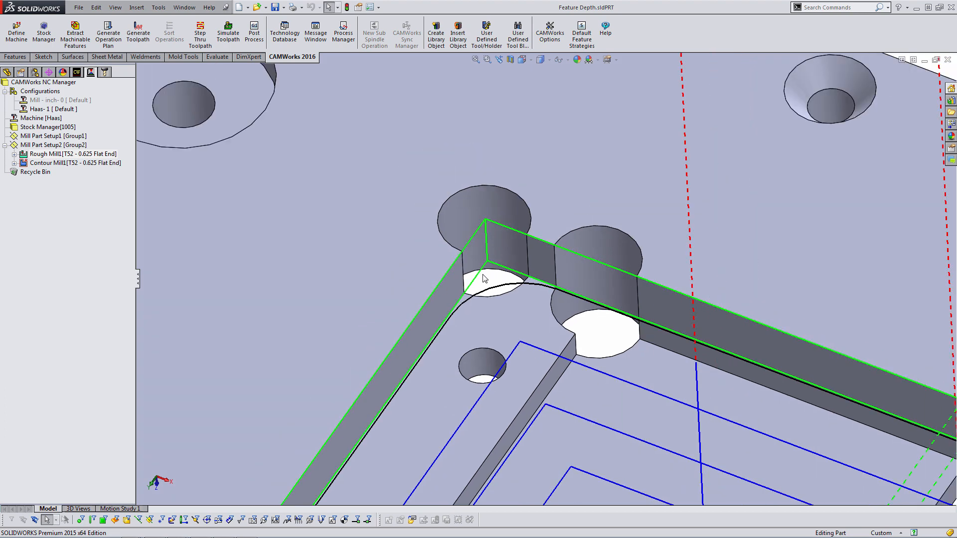
scroll(487, 271, "up", 3)
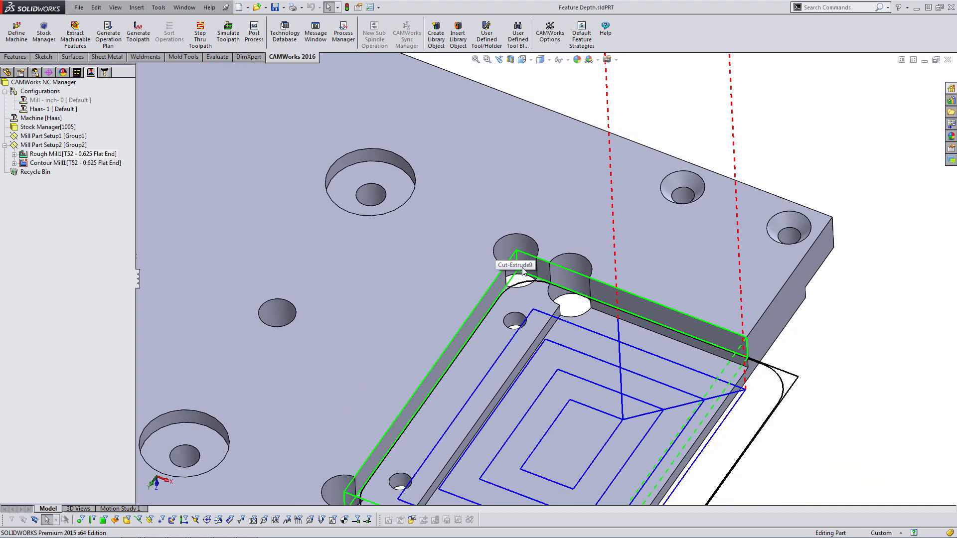
middle_click_drag(545, 292, 545, 285)
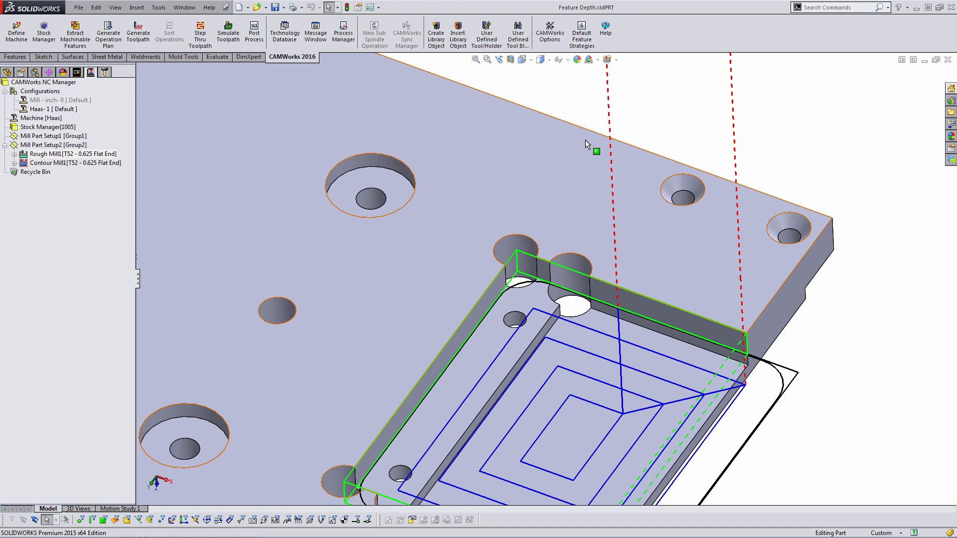
middle_click_drag(614, 358, 615, 349)
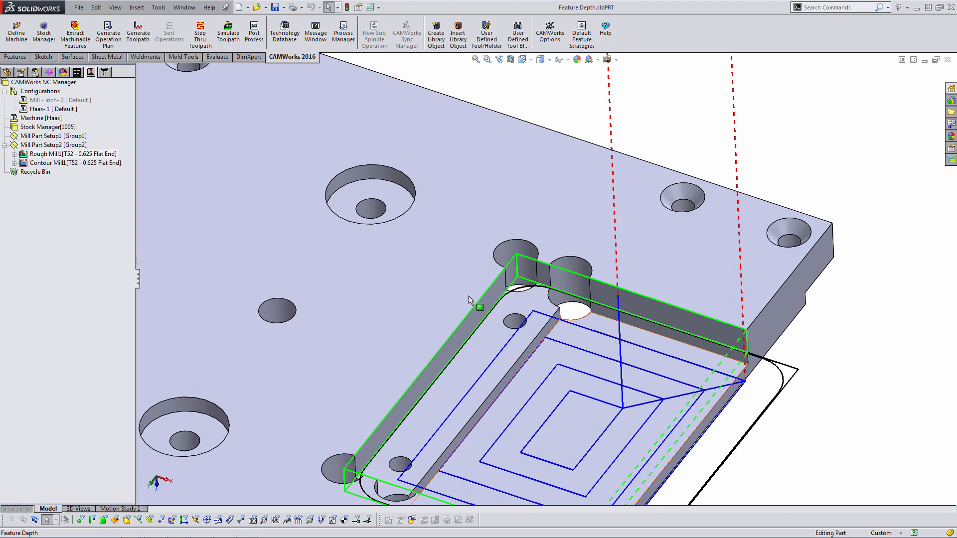
View the VoluMill pattern settings for Rough Mill1, including the entry method choices, and cancel all parameter changes
double_click(77, 154)
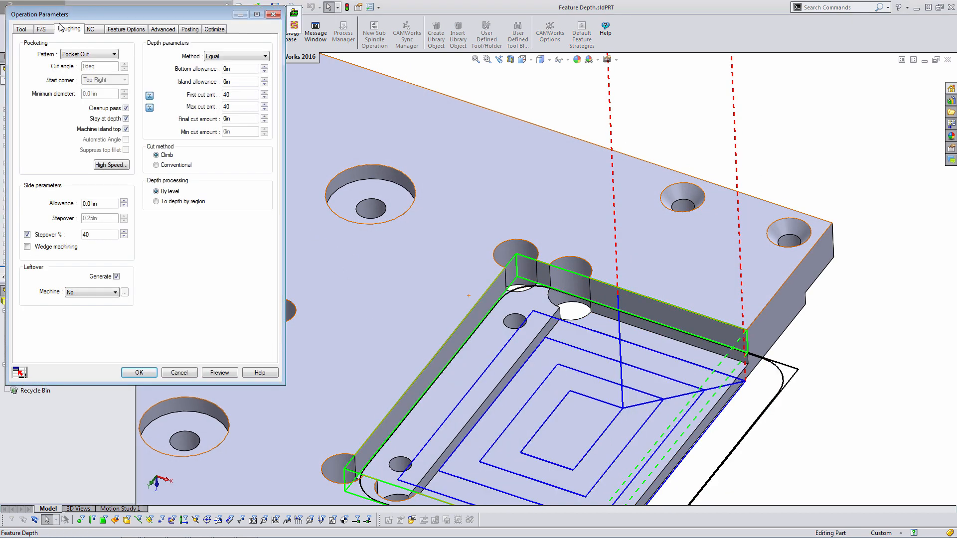
left_click(95, 55)
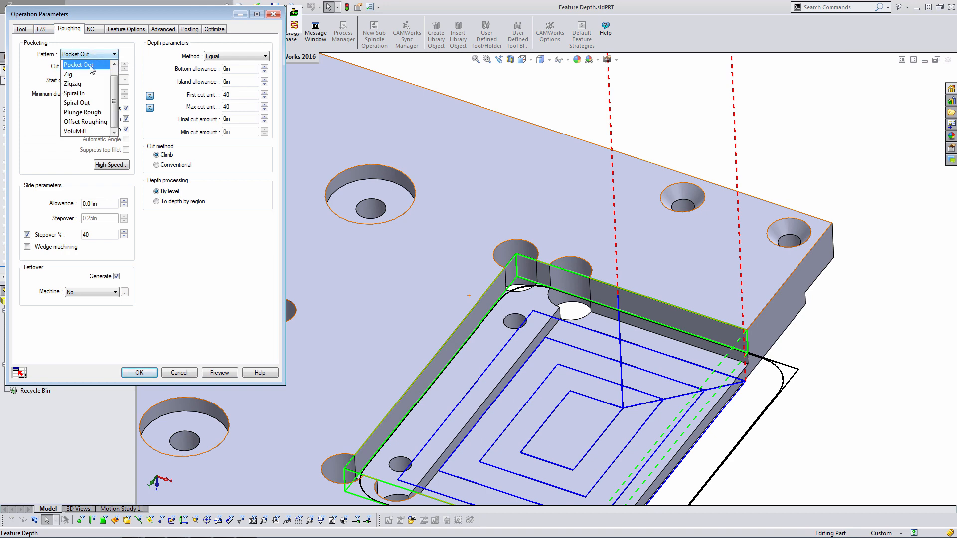
left_click(90, 131)
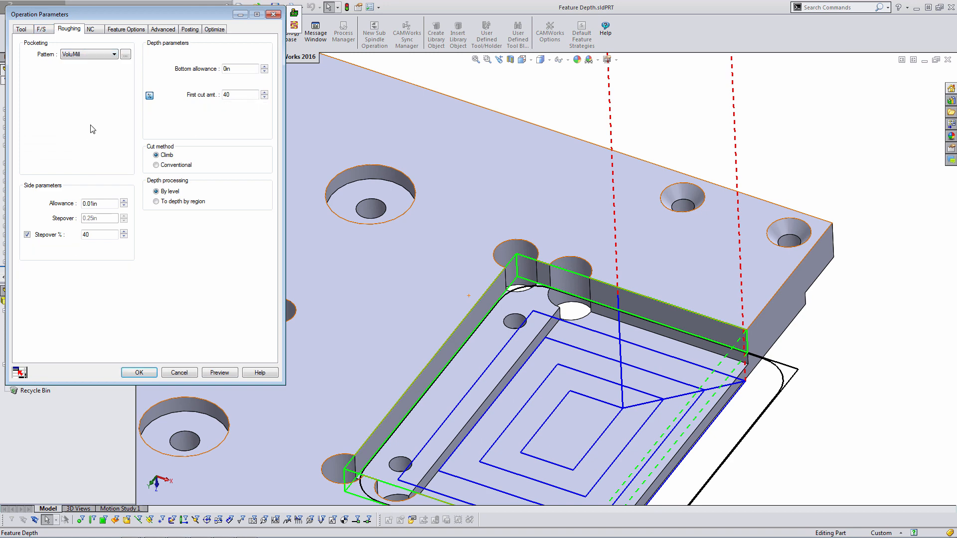
left_click(126, 56)
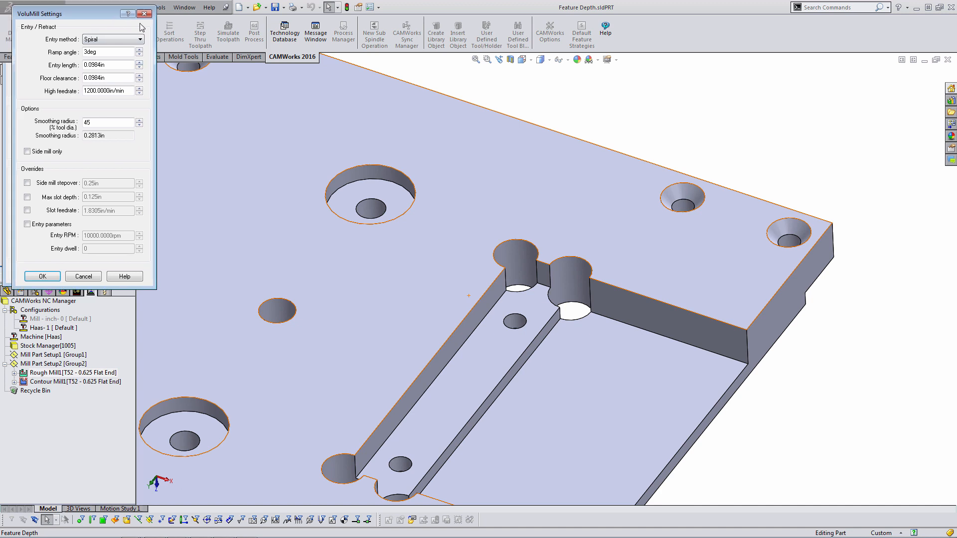
left_click_drag(93, 12, 244, 72)
left_click(257, 100)
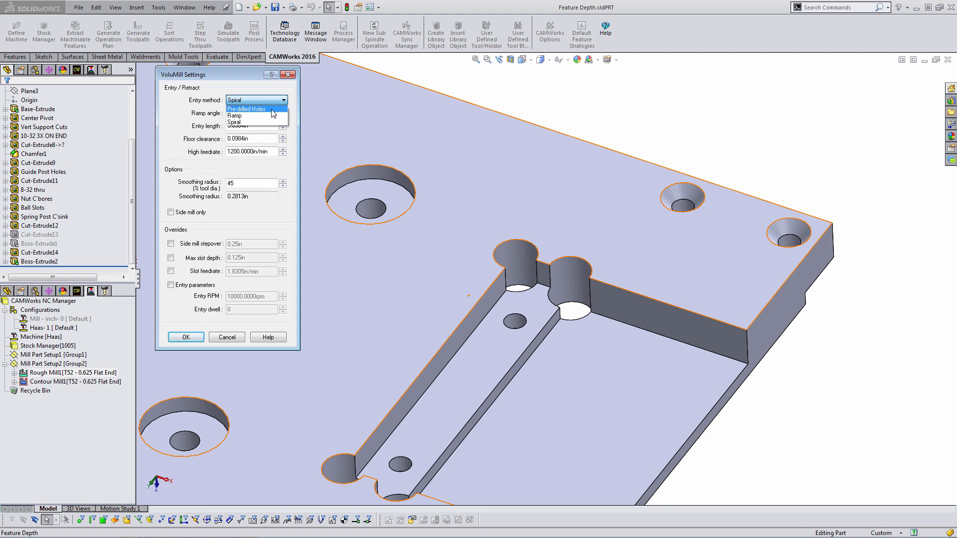
left_click(225, 342)
left_click(227, 338)
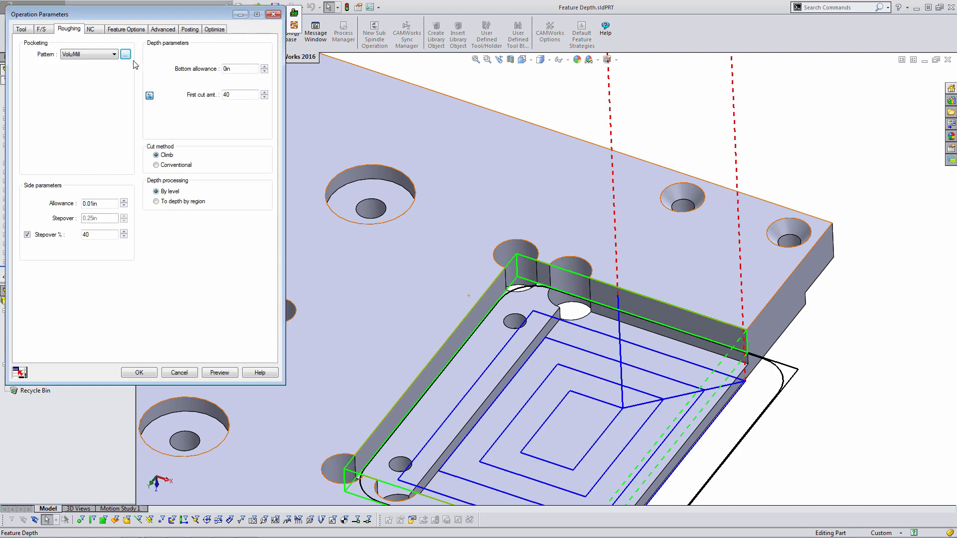
left_click(172, 372)
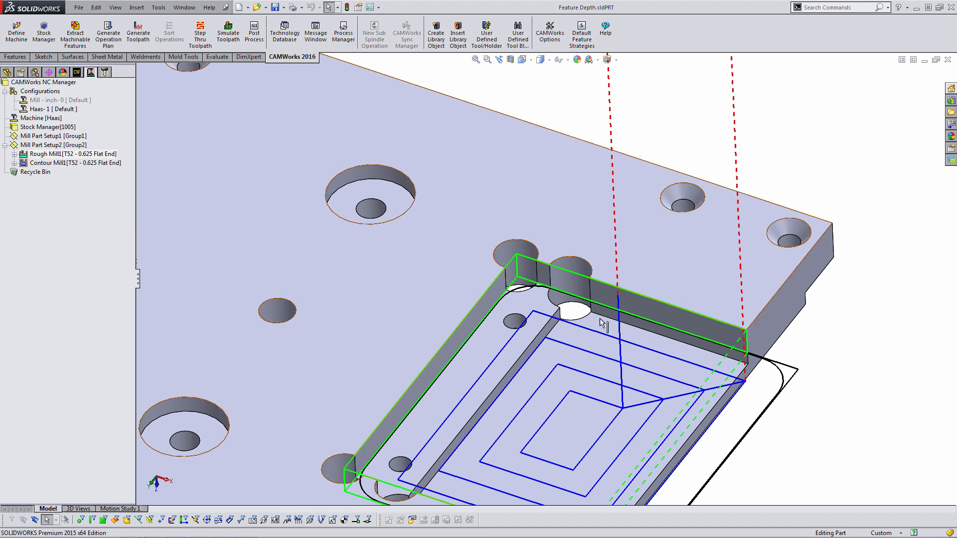
Start a new 2.5 axis Rough Mill operation on Rectangular Slot3 of Mill Part Setup2
scroll(598, 327, "up", 3)
middle_click_drag(597, 331, 598, 323)
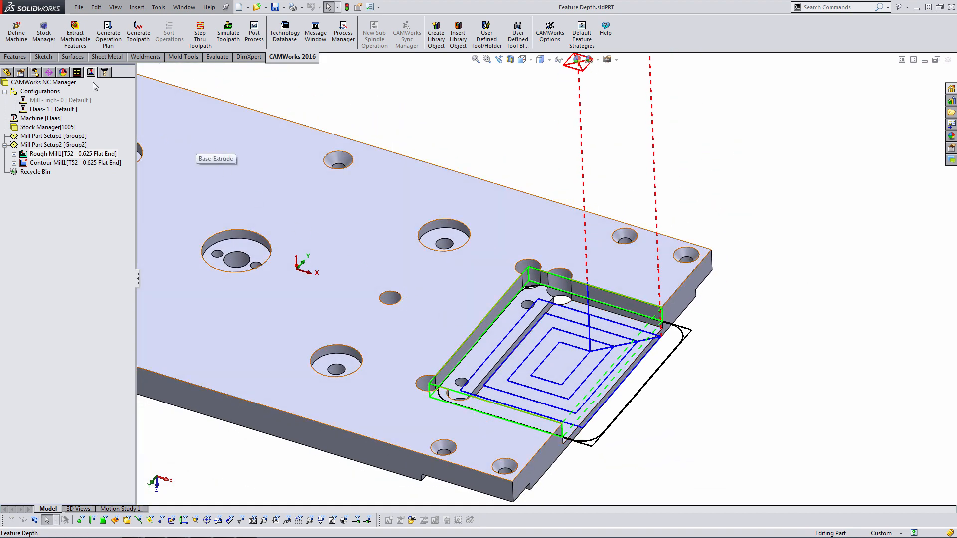
left_click(77, 72)
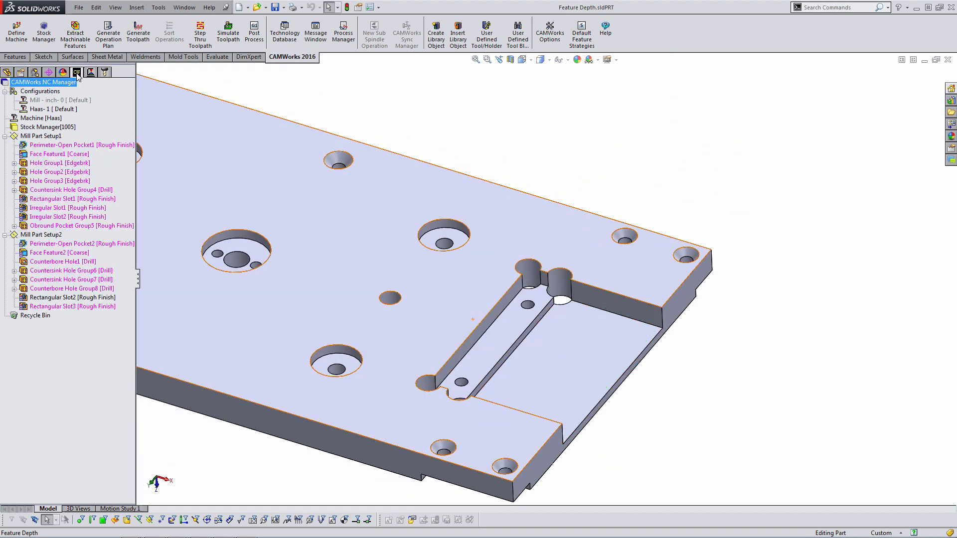
right_click(69, 307)
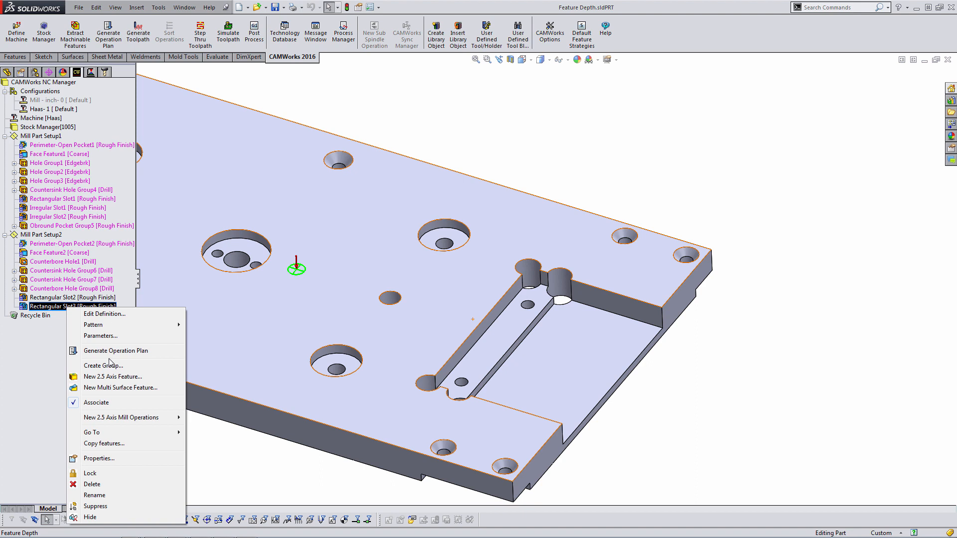
mouse_move(127, 417)
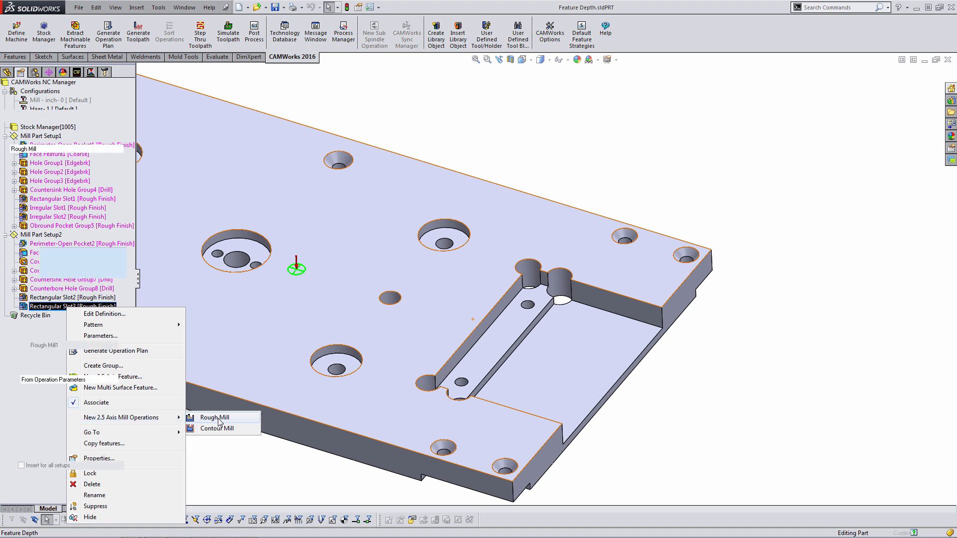
left_click(218, 421)
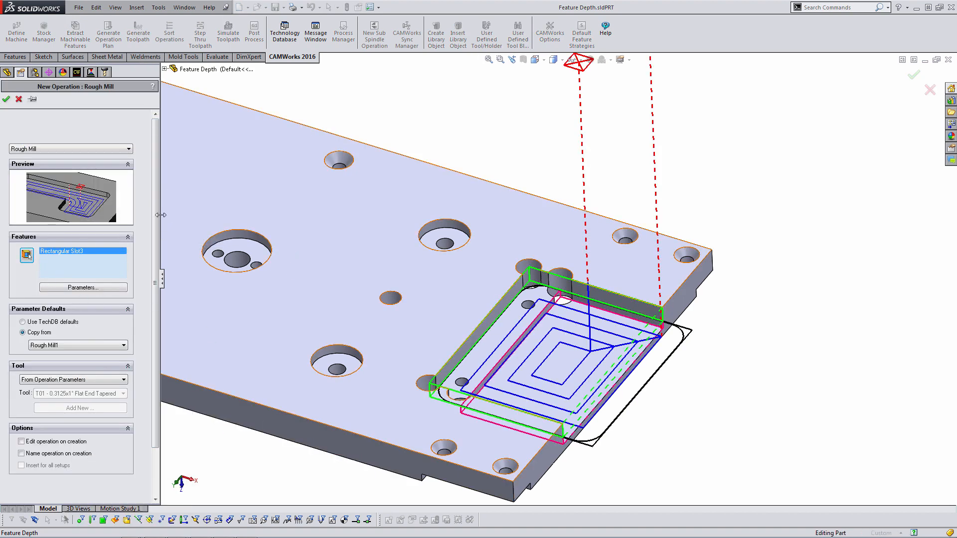
left_click_drag(160, 215, 166, 214)
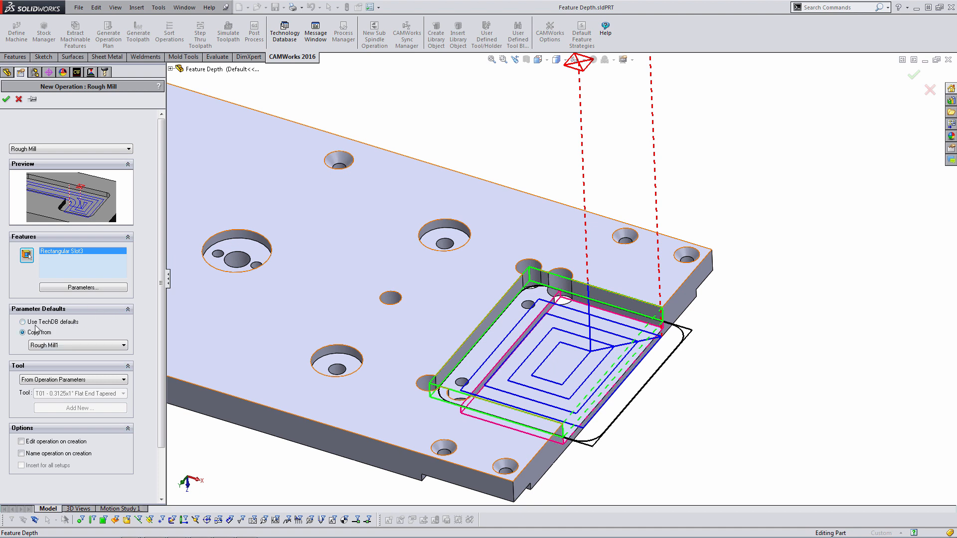
Set the new Rough Mill operation to use TechDB defaults and take its tool from the Toolcrib
left_click(62, 345)
left_click(91, 382)
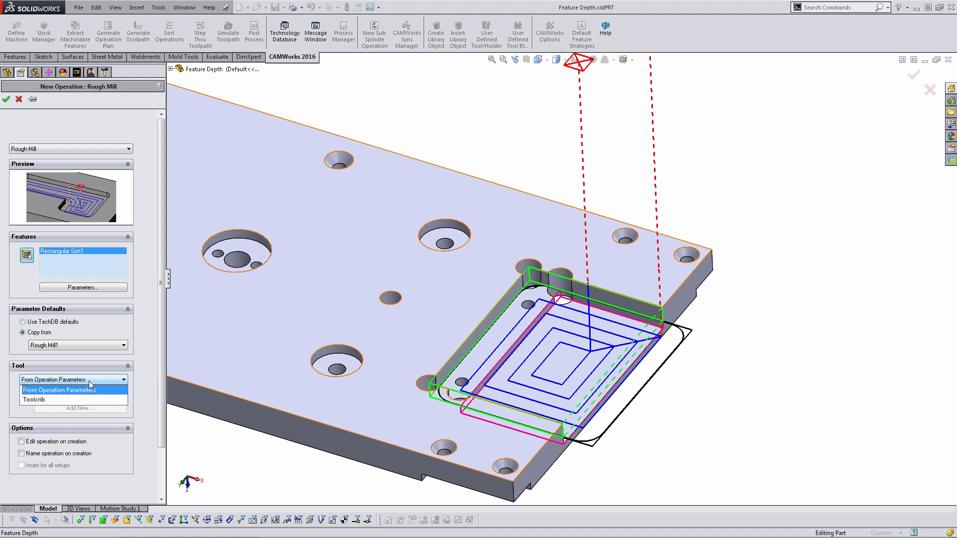
left_click(90, 381)
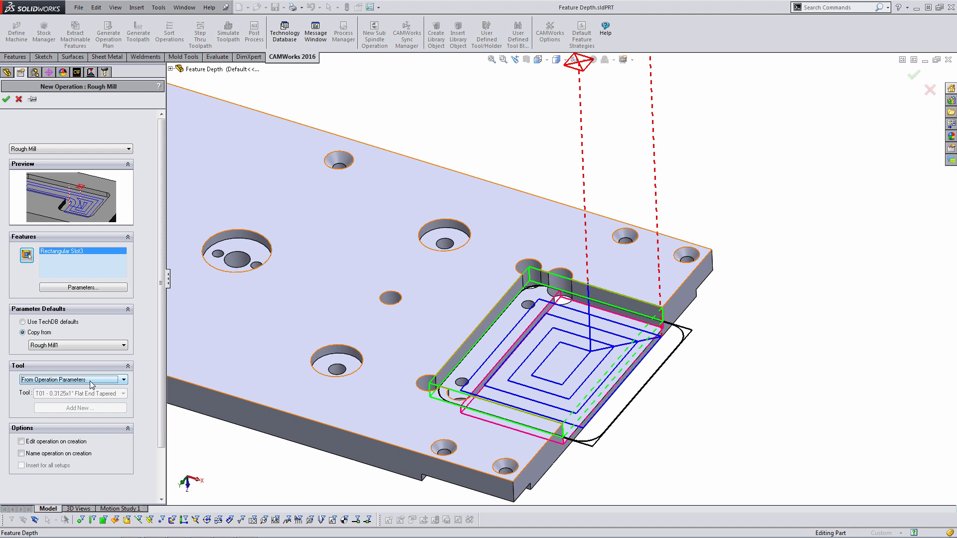
left_click(75, 322)
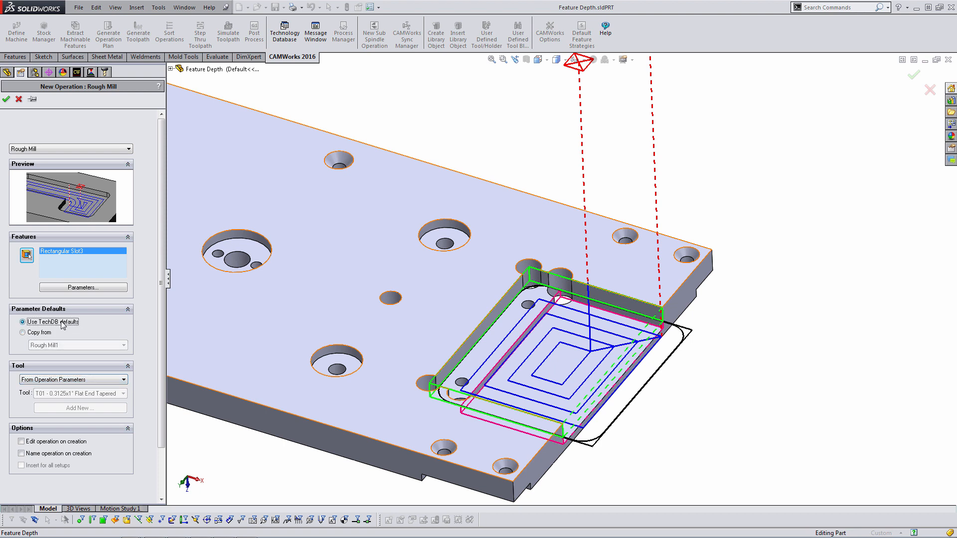
left_click(57, 381)
left_click(34, 399)
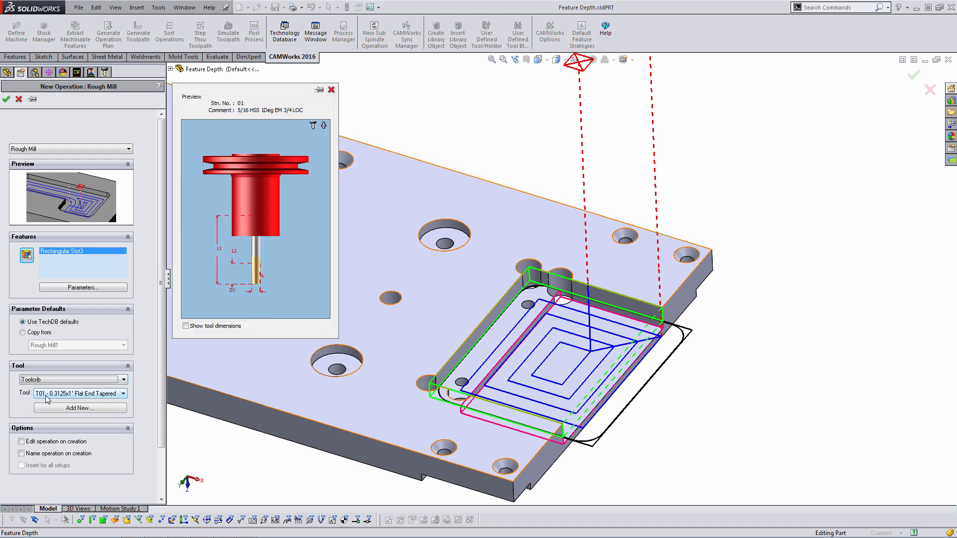
Look through the tool crib's available tools for the new Rough Mill operation, keeping the current tool selection
left_click(83, 396)
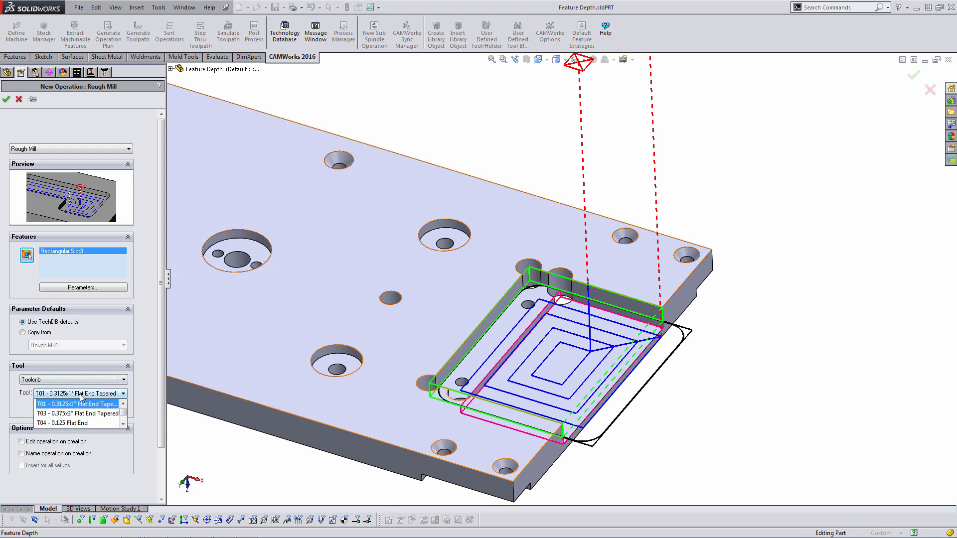
left_click(123, 424)
left_click(123, 424)
left_click(124, 424)
left_click(123, 424)
left_click(123, 424)
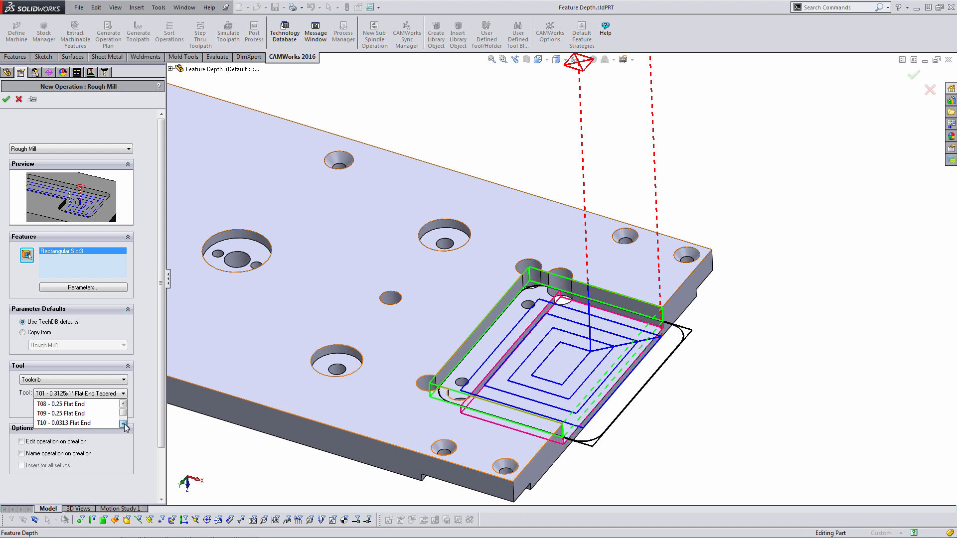
left_click(123, 424)
left_click(123, 424)
left_click(123, 424)
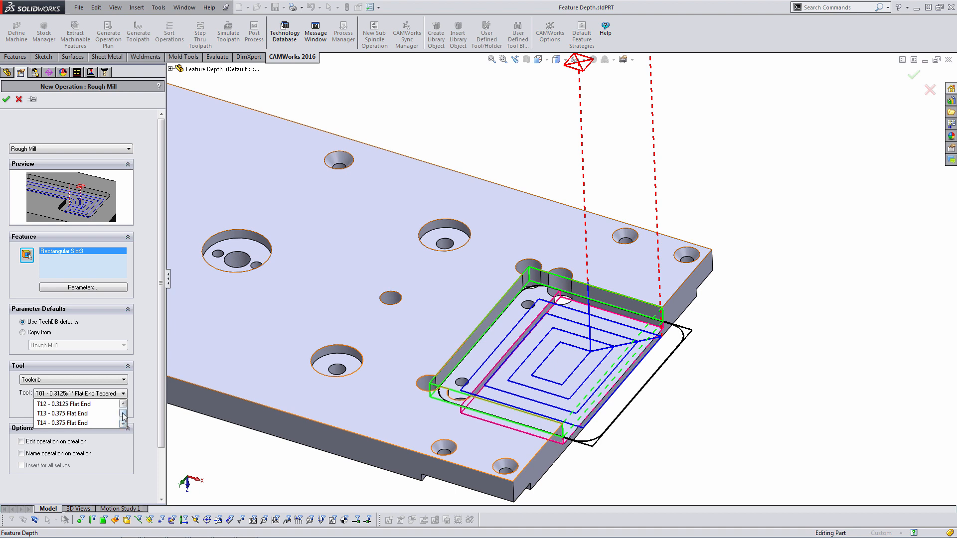
left_click(141, 381)
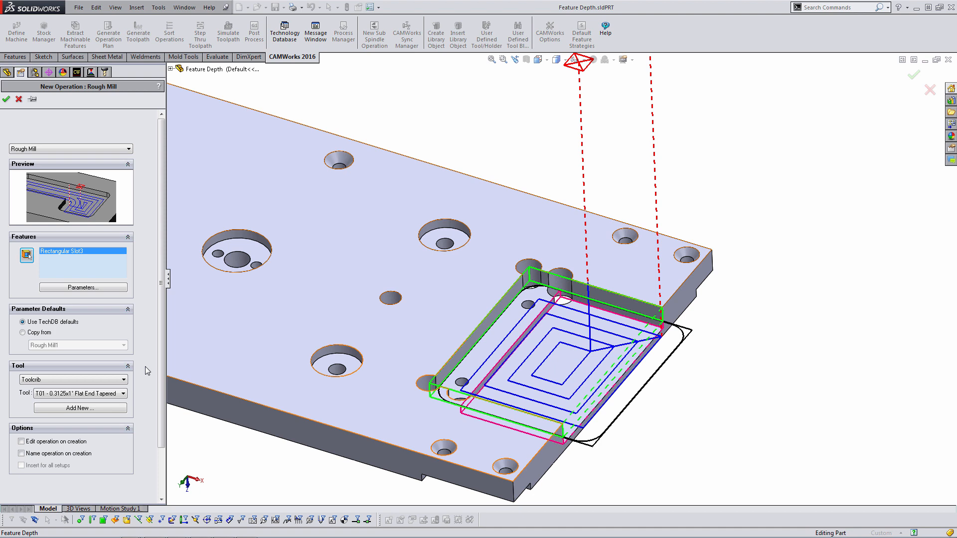
Open the tool library for adding a new tool, list the Corner Round tools, and switch the diameter filter on and off
left_click(99, 407)
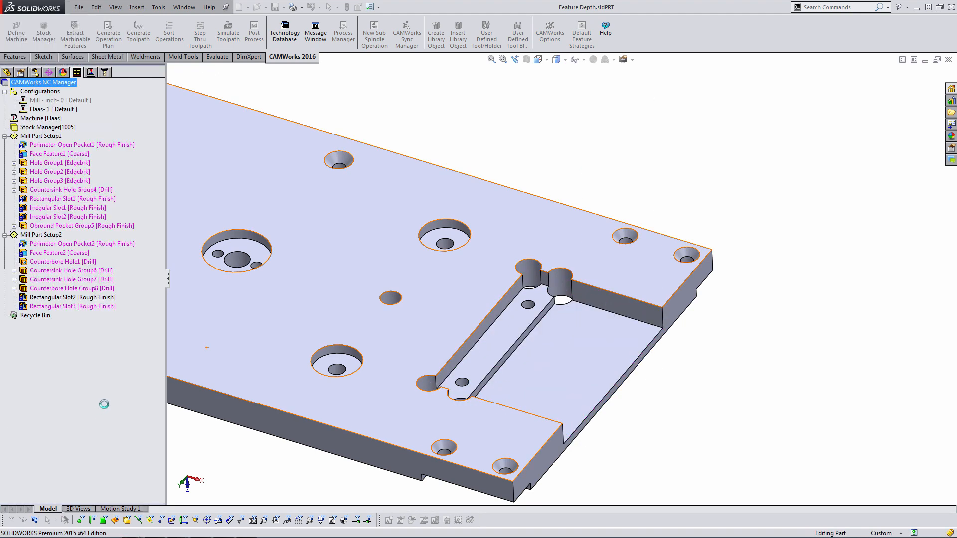
left_click_drag(275, 93, 309, 88)
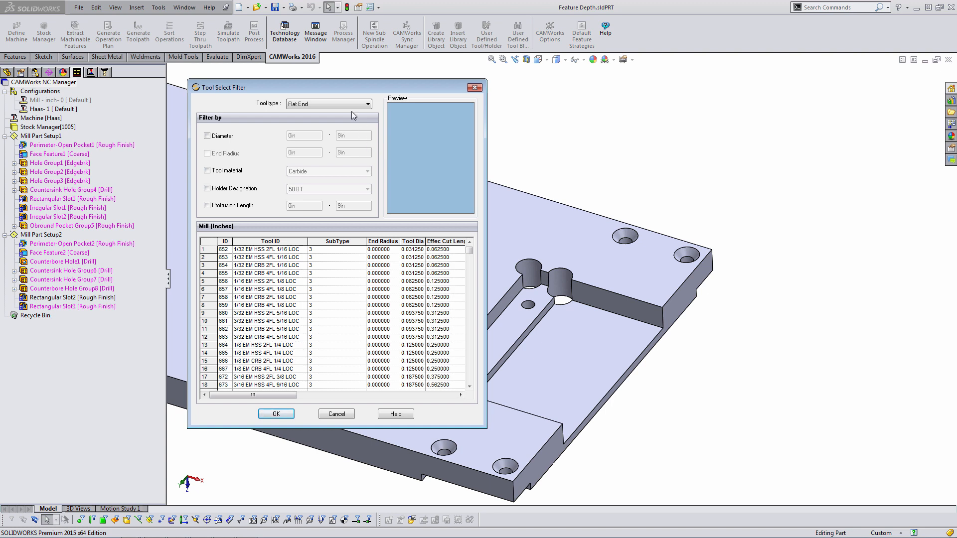
left_click(312, 106)
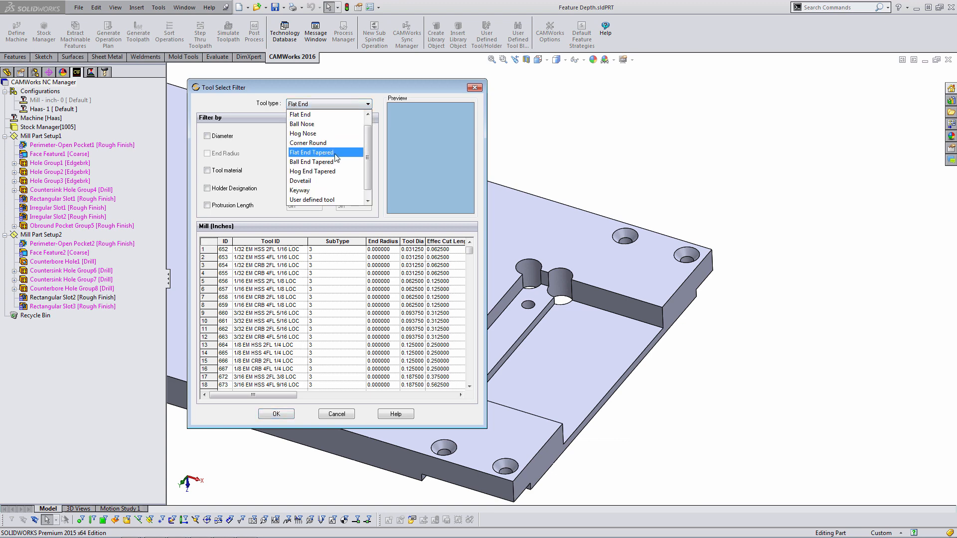
left_click(321, 144)
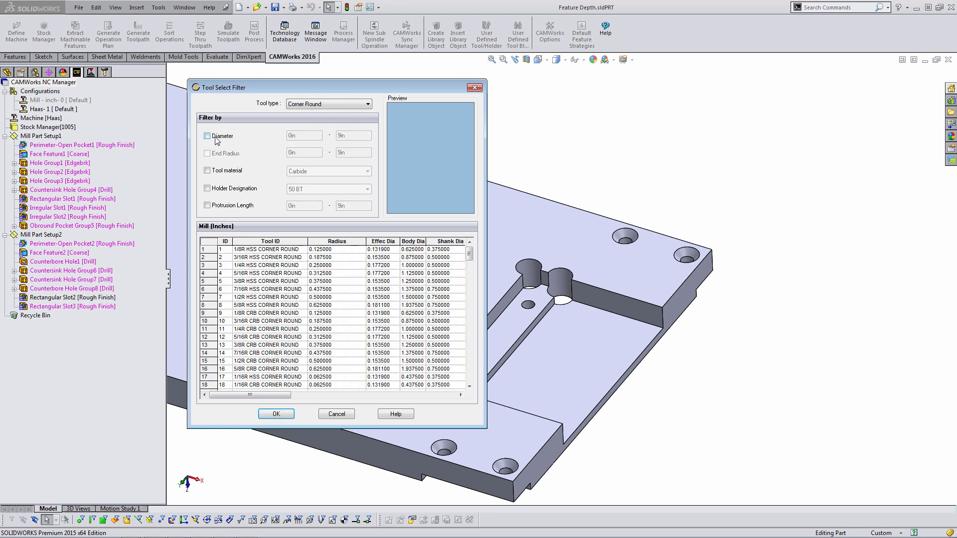
left_click(207, 137)
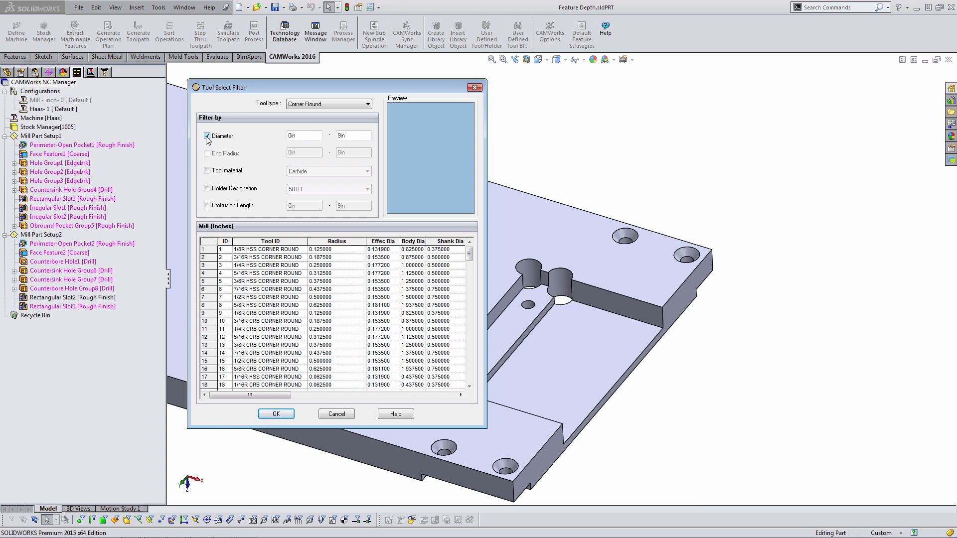
left_click(208, 136)
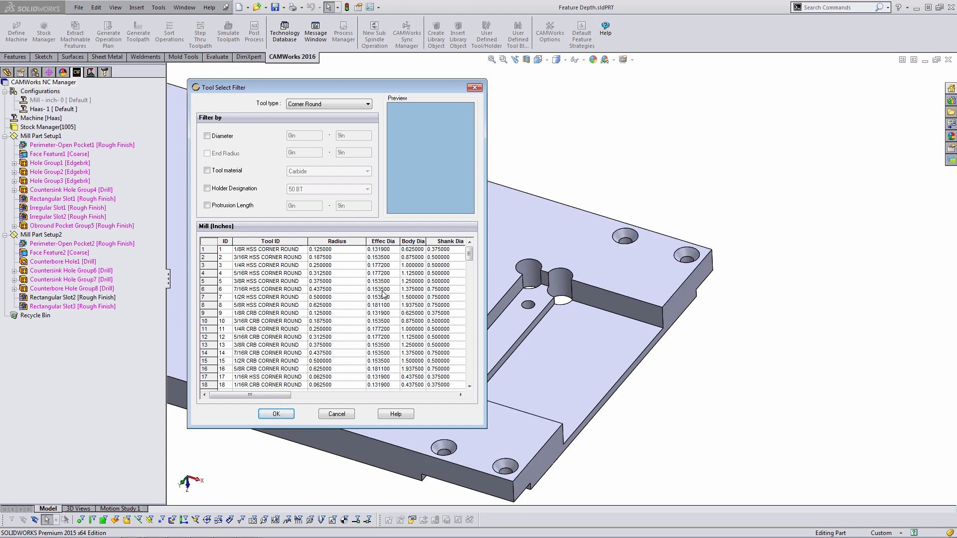
Look through the other mill tool types, then close the tool filter and cancel the new Rough Mill operation
left_click(358, 105)
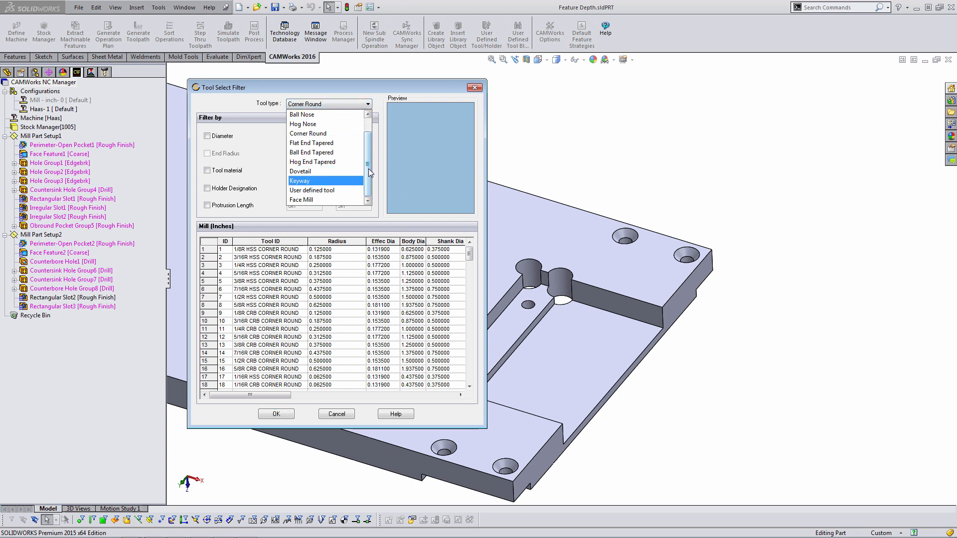
mouse_move(369, 168)
left_mouse_down()
mouse_move(371, 136)
mouse_move(374, 178)
left_mouse_up()
left_click(475, 88)
left_click(473, 87)
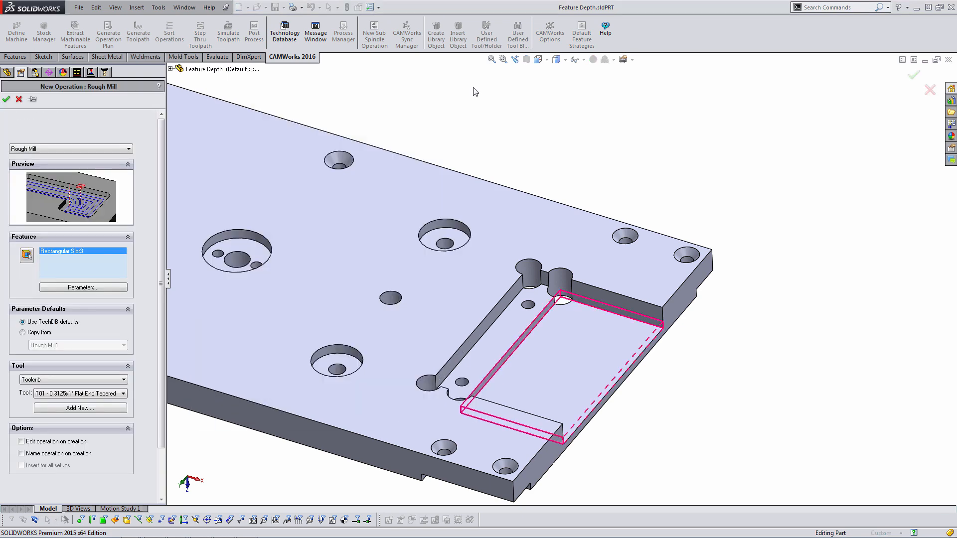
left_click(19, 99)
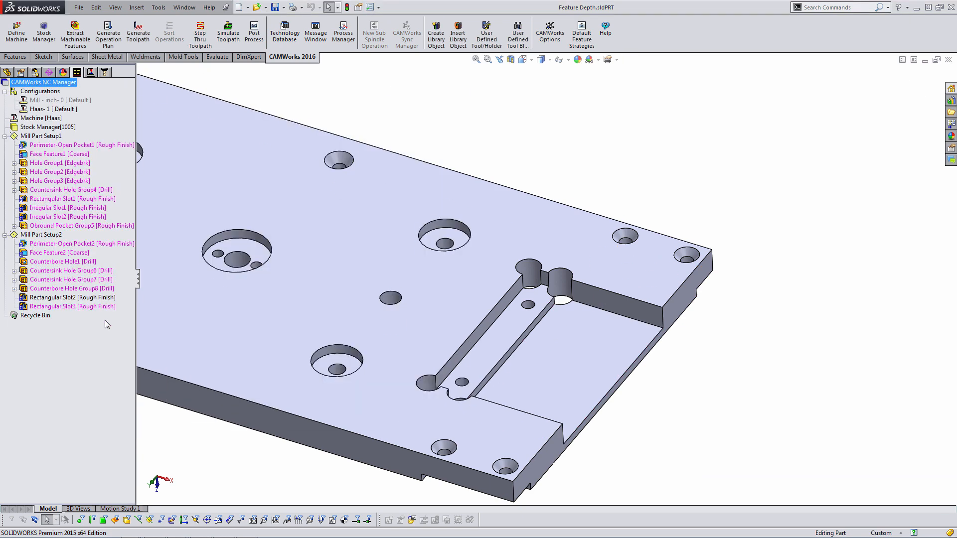
Open the operation parameters of Contour Mill1 and show its tool crib
left_click(91, 74)
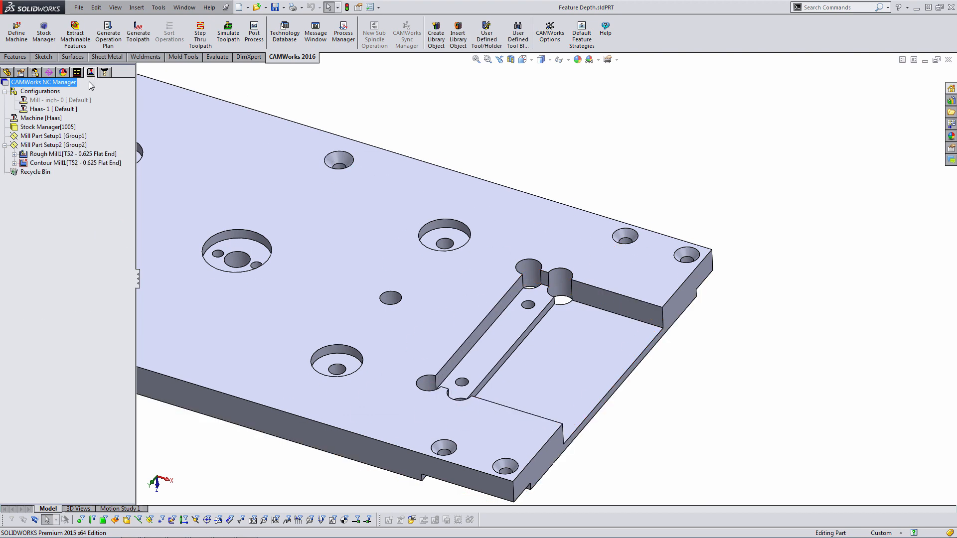
left_click(67, 163)
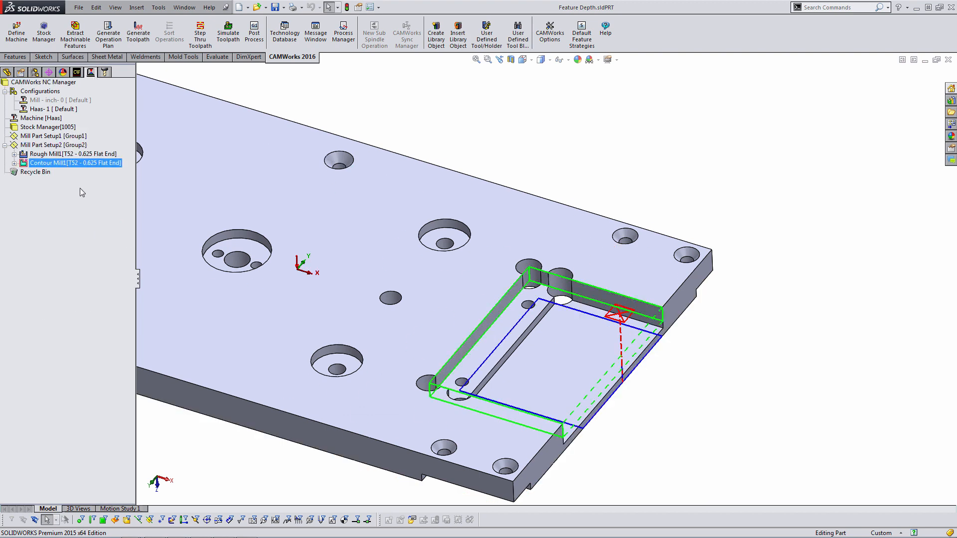
double_click(89, 163)
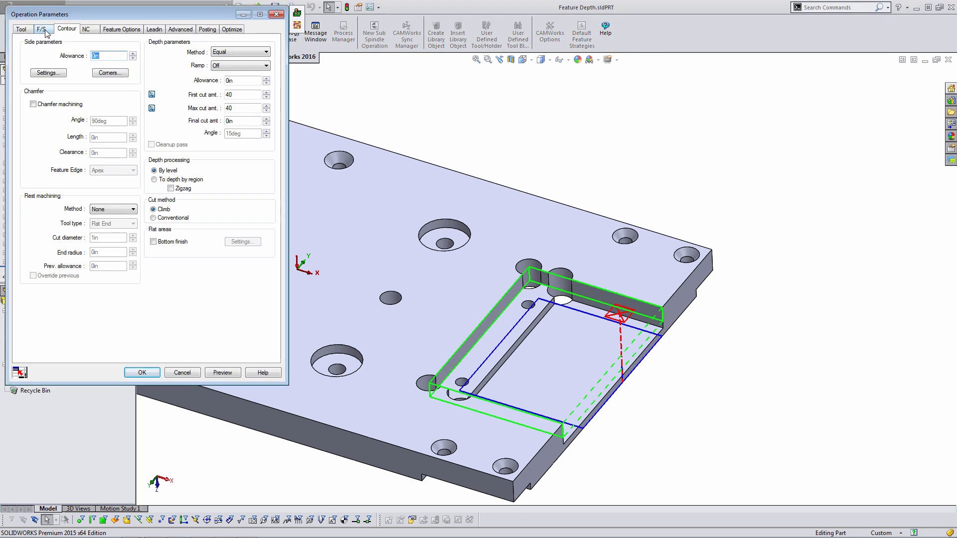
left_click(21, 30)
left_click_drag(85, 19, 184, 61)
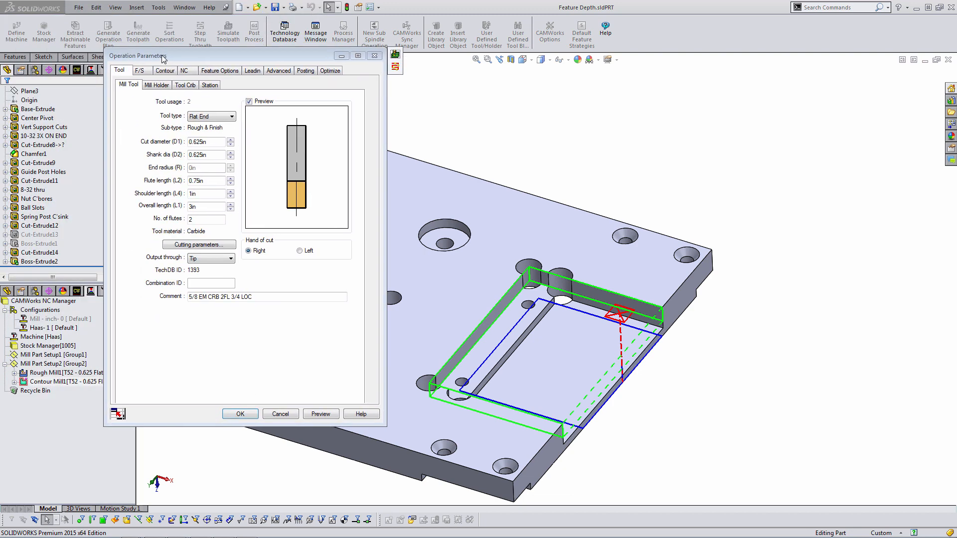
left_click(184, 86)
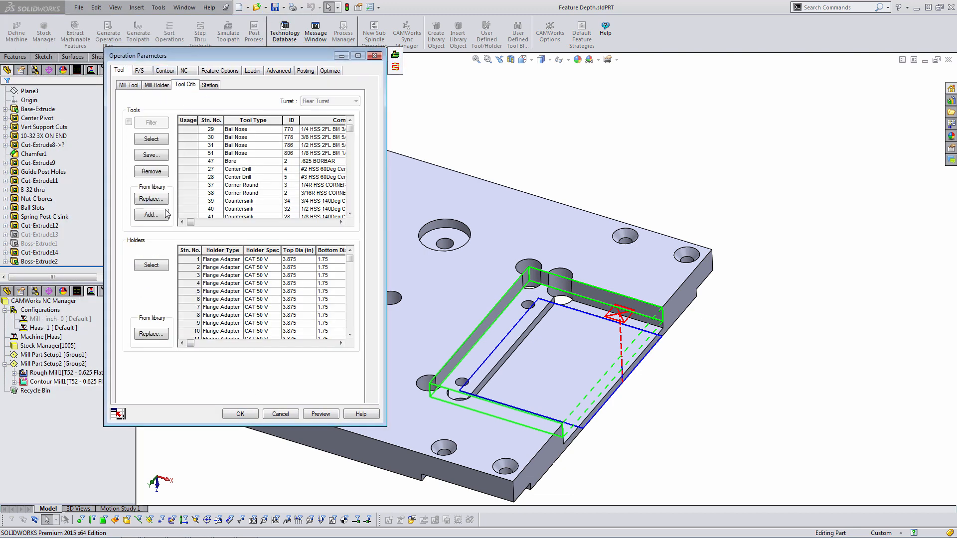
Add the 3/8 HSS 90Deg C'SINK tool from the library to the tool crib, filtering Countersink tools to diameters from 0in to 0.5in
left_click(157, 215)
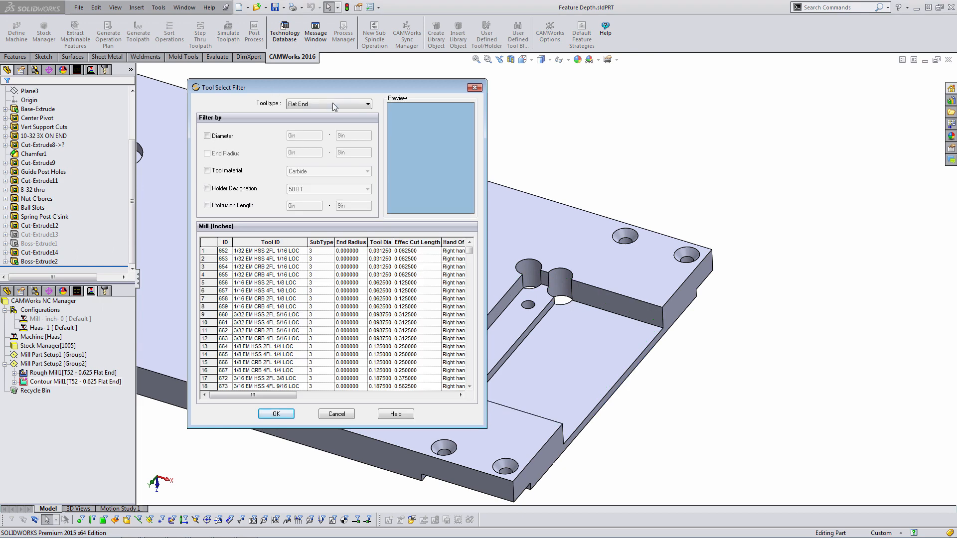
left_click(333, 103)
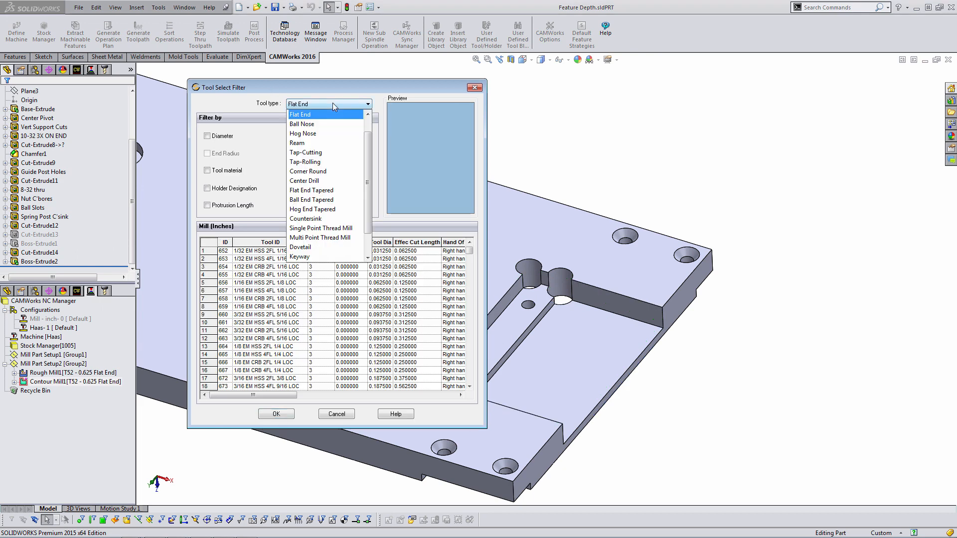
left_click(320, 218)
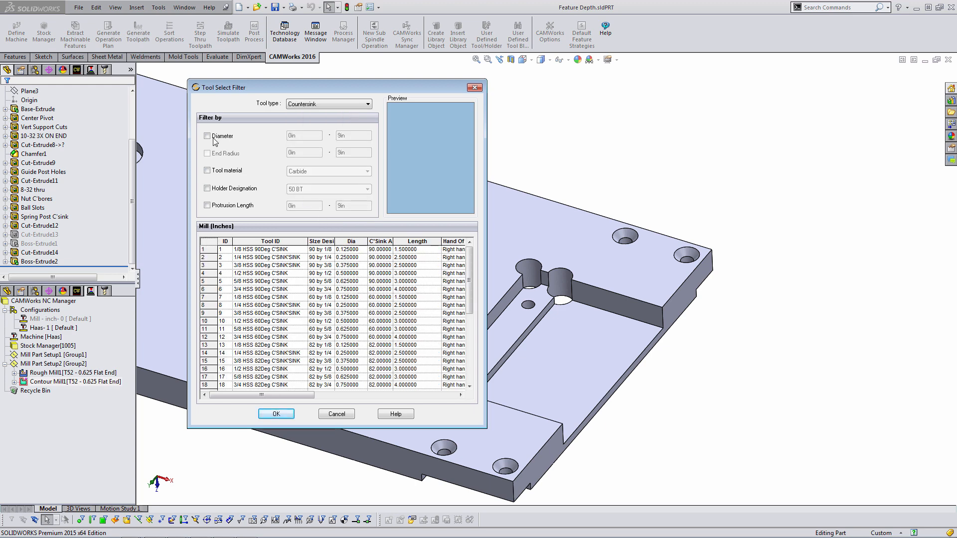
left_click(207, 136)
double_click(357, 137)
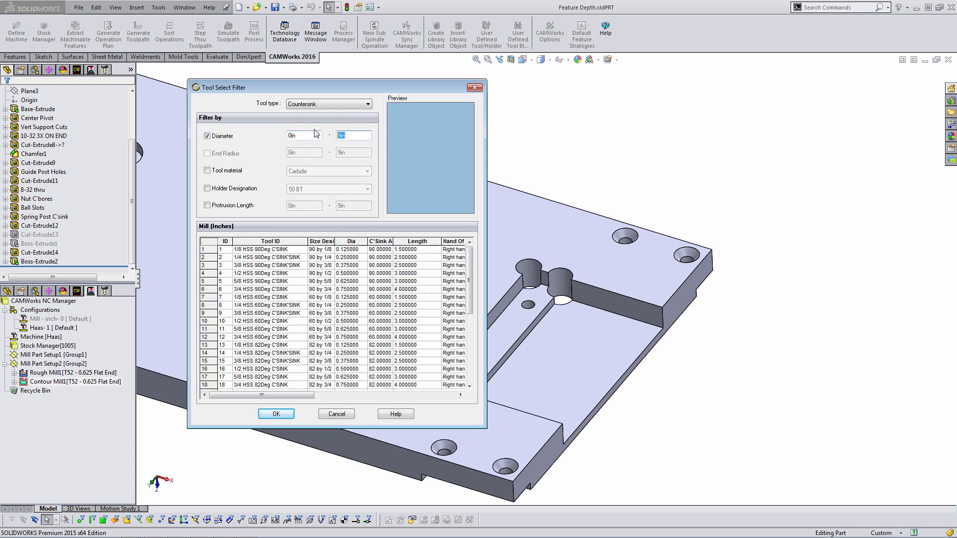
type("0.5in")
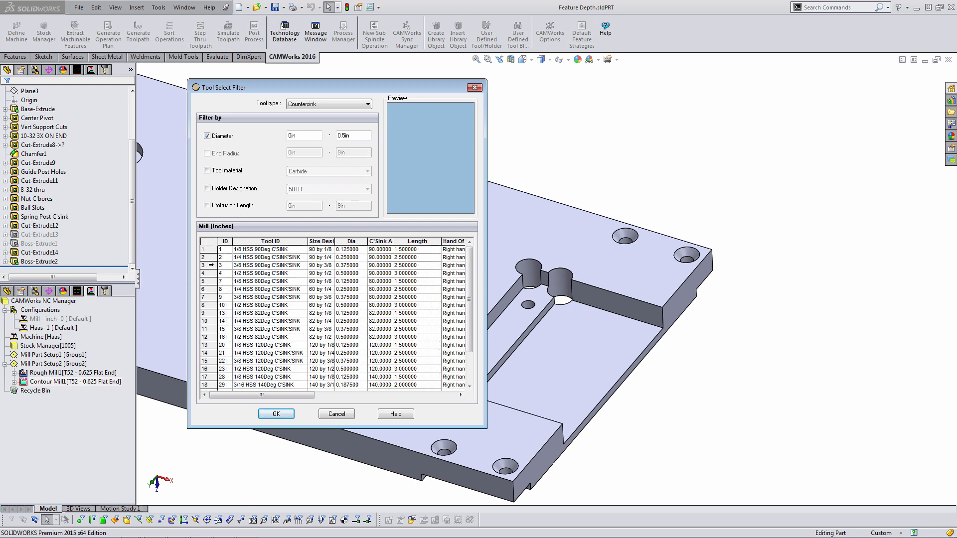
left_click(209, 267)
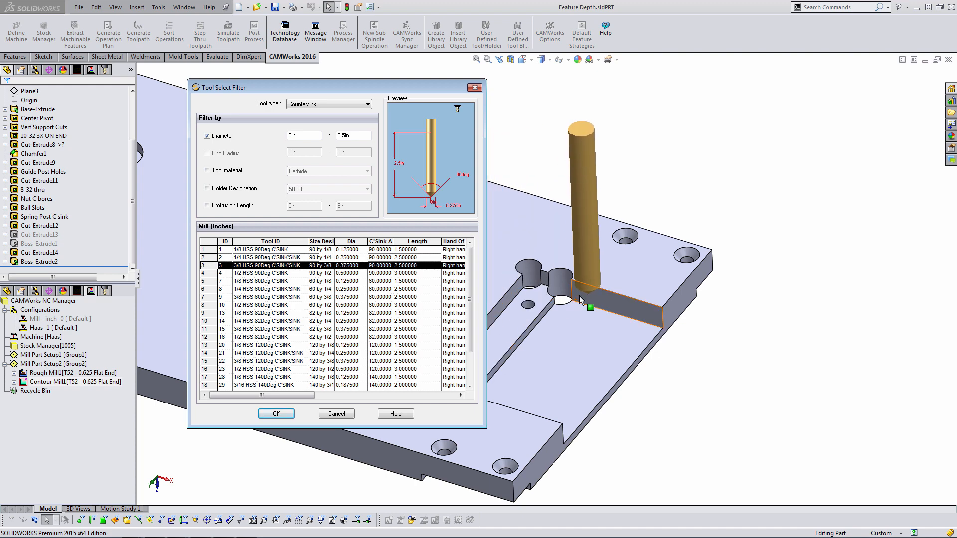
left_click(276, 414)
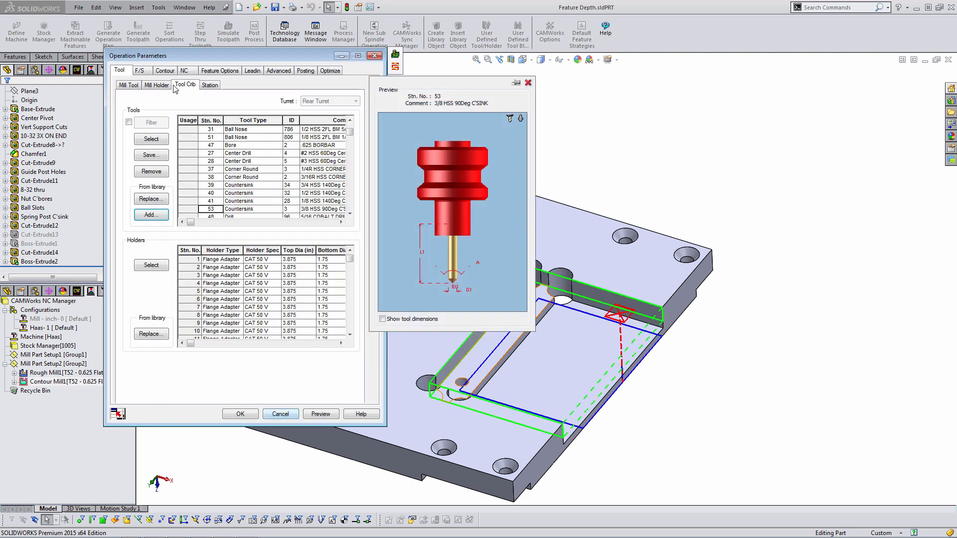
Try chamfer machining on Contour Mill1 with a 0.25in clearance, preview the toolpath, and cancel the parameter changes
left_click(166, 71)
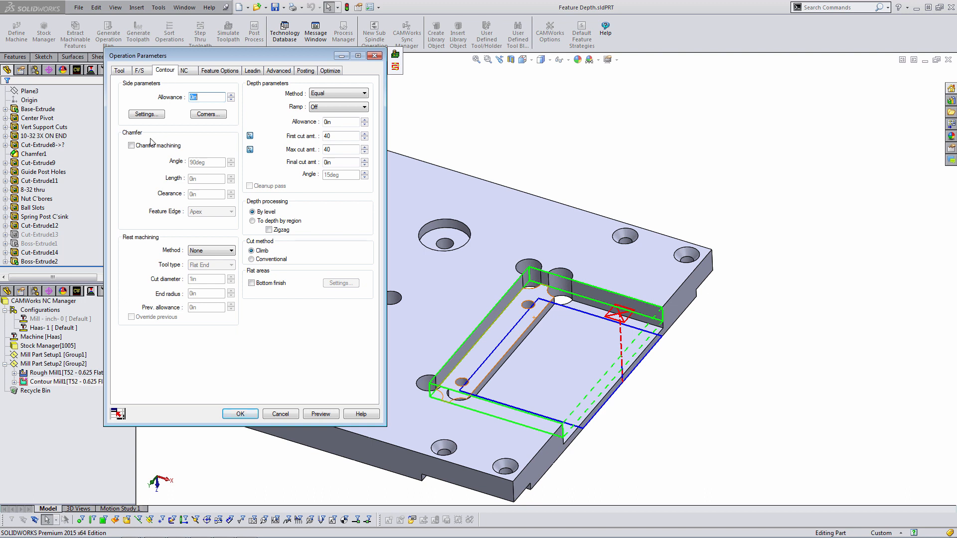
left_click(131, 145)
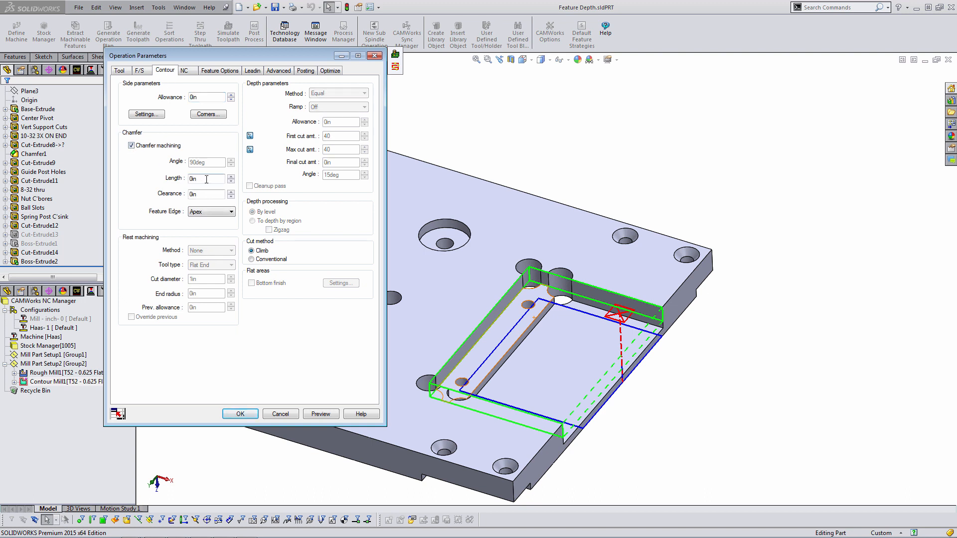
left_click_drag(168, 171, 142, 171)
type(".50")
key("Tab")
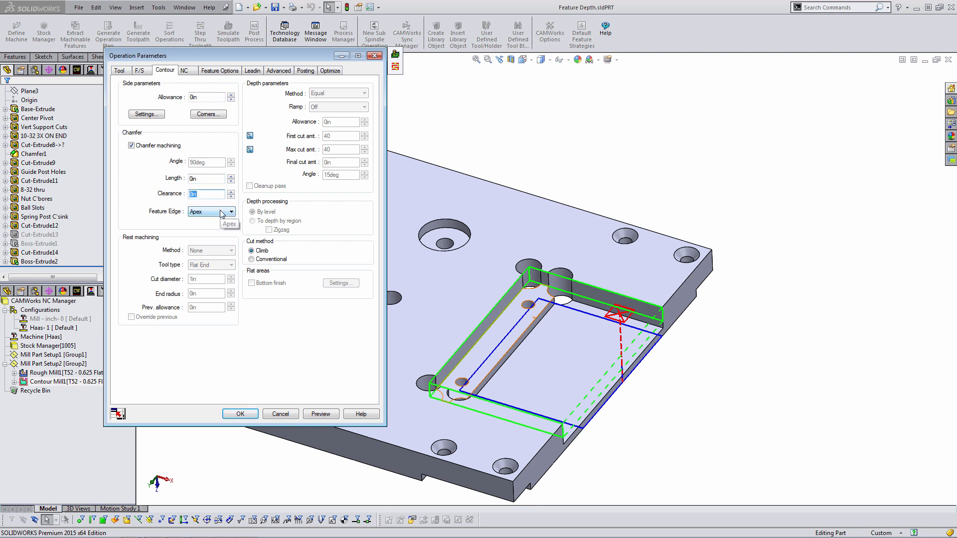
type(".25")
left_click(321, 413)
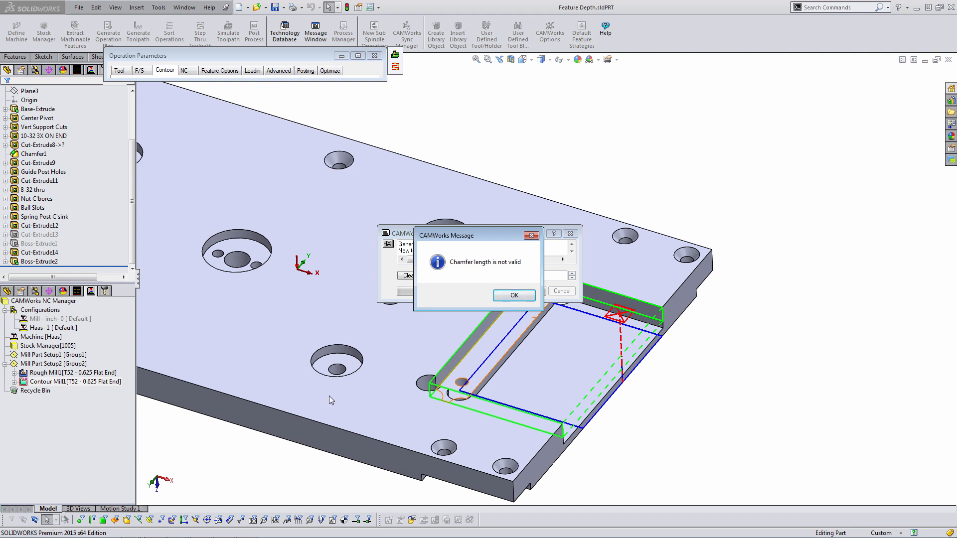
left_click(527, 296)
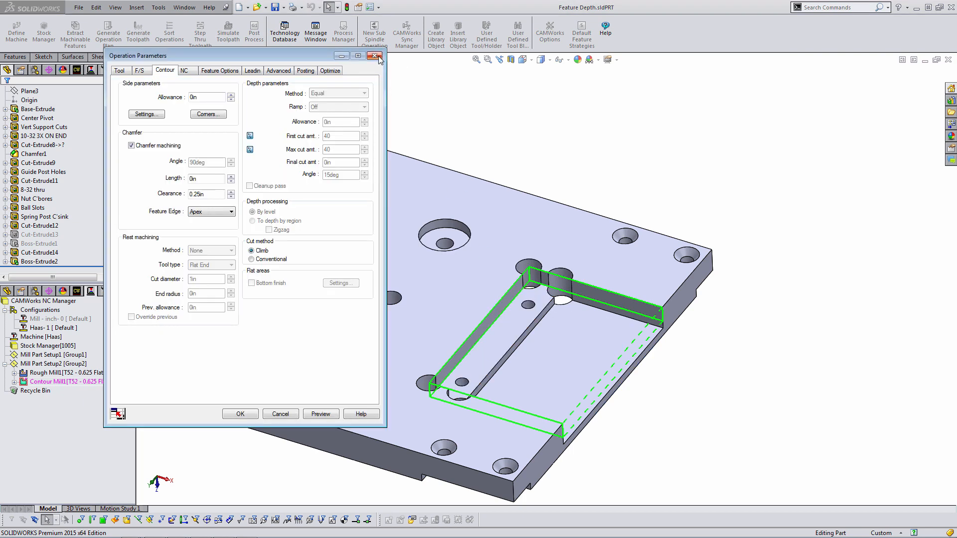
left_click(202, 178)
left_click(277, 416)
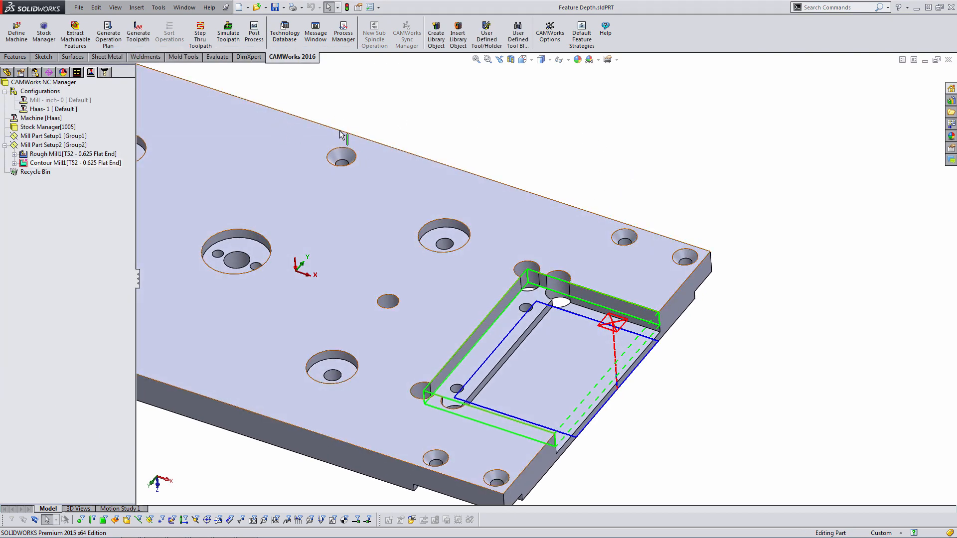
Create a new Bore hole machining operation for Hole Group1, using the TechDB defaults
left_click(78, 73)
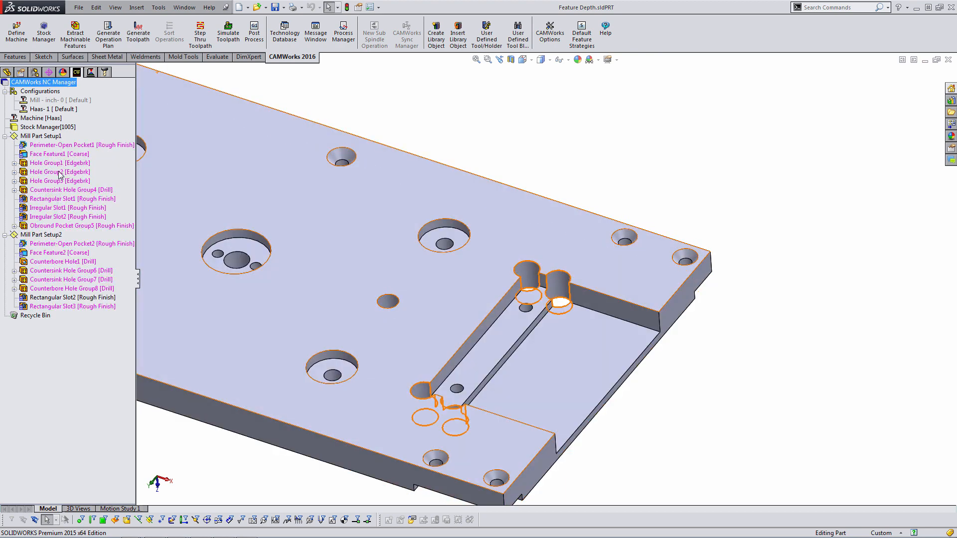
left_click(61, 172)
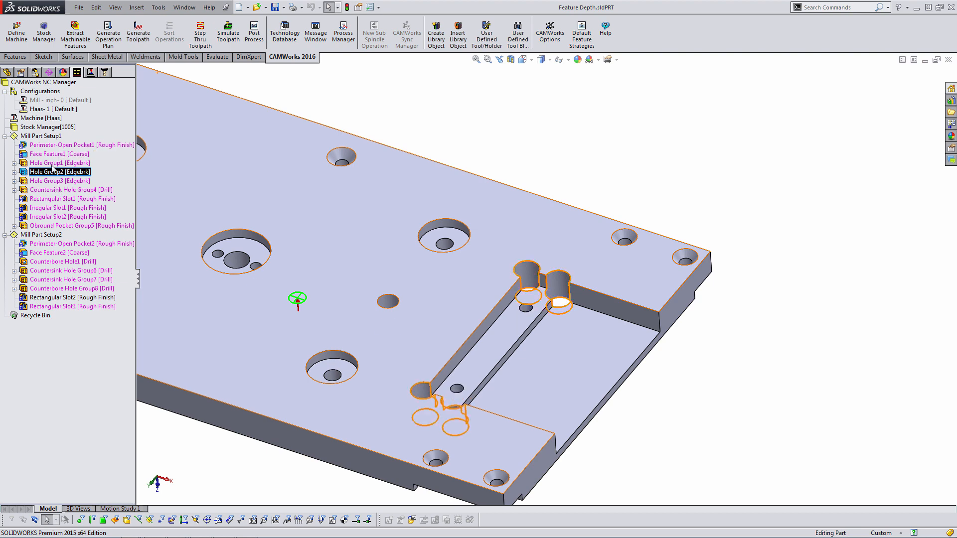
left_click(53, 163)
right_click(52, 165)
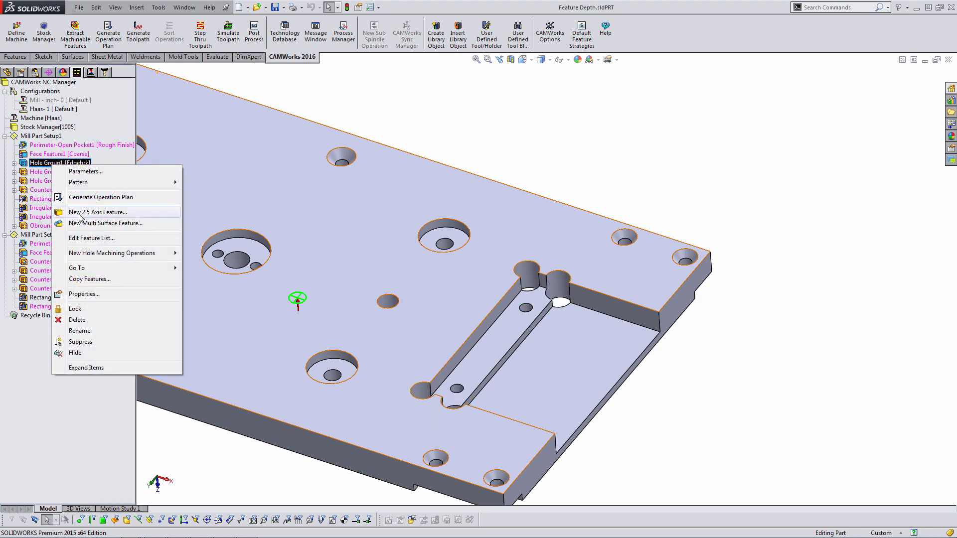
mouse_move(122, 254)
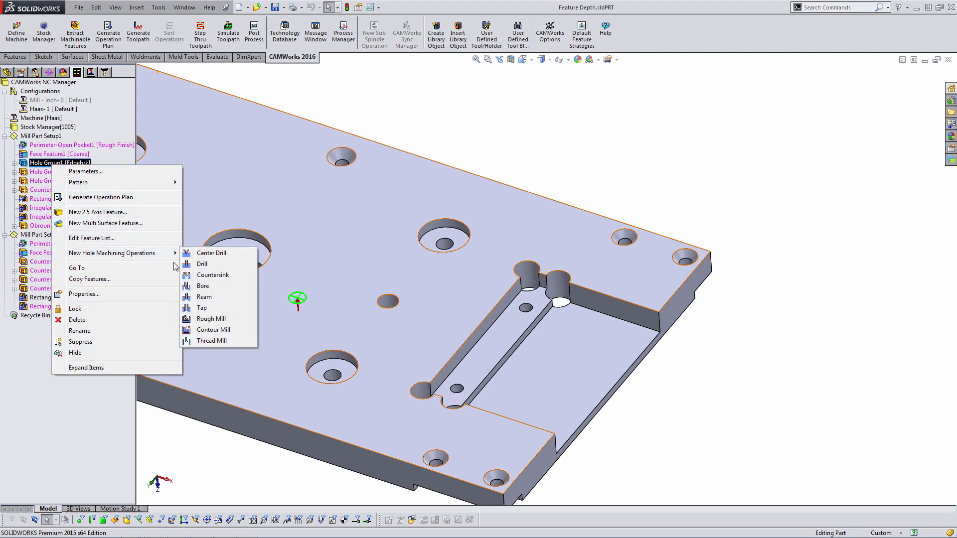
left_click(203, 286)
left_click(6, 99)
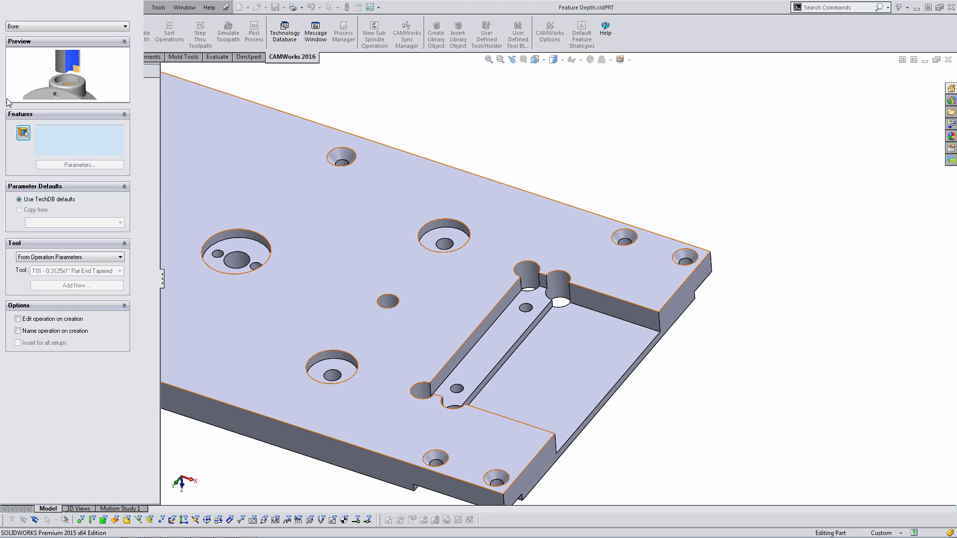
Try the Back Boring type in the Bore1 operation parameters, check the shift amount and posting settings, and close without saving
double_click(50, 146)
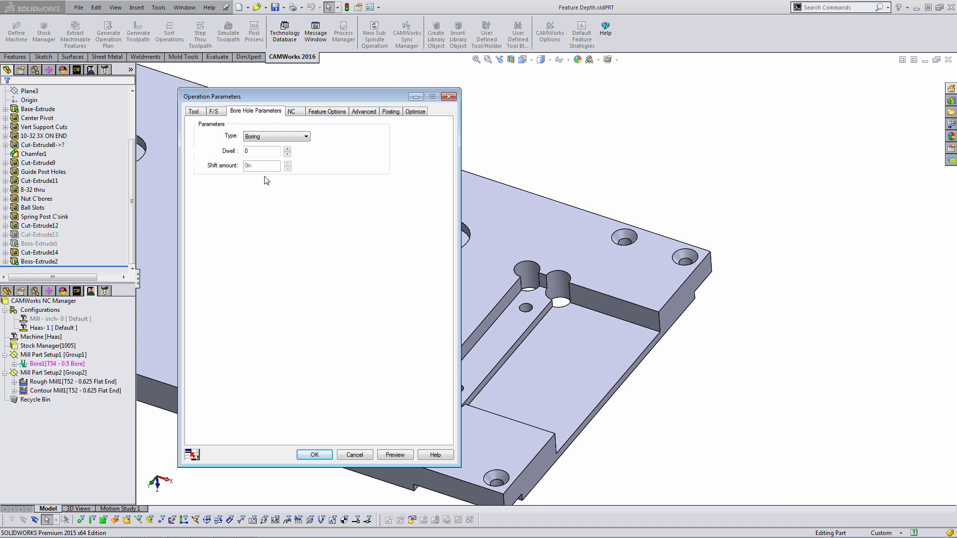
left_click(267, 137)
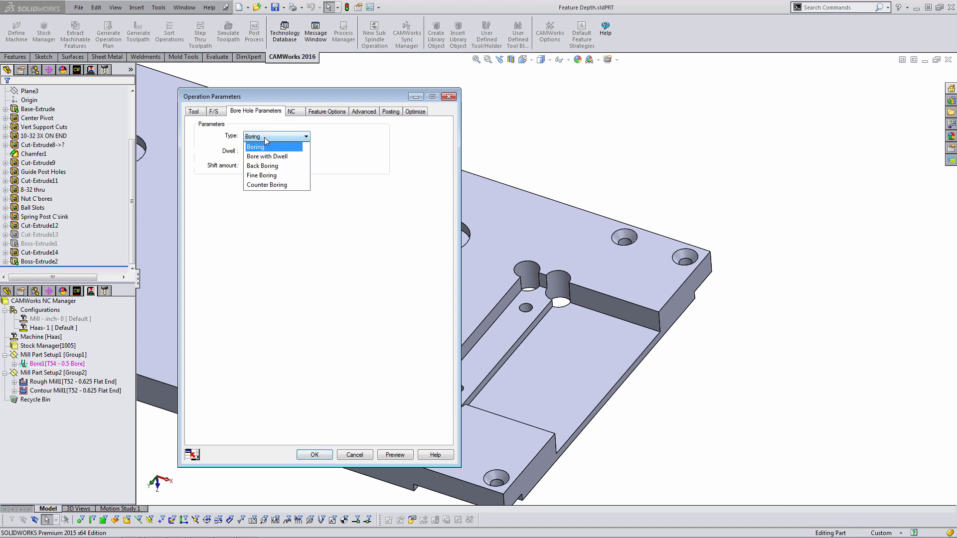
left_click(268, 166)
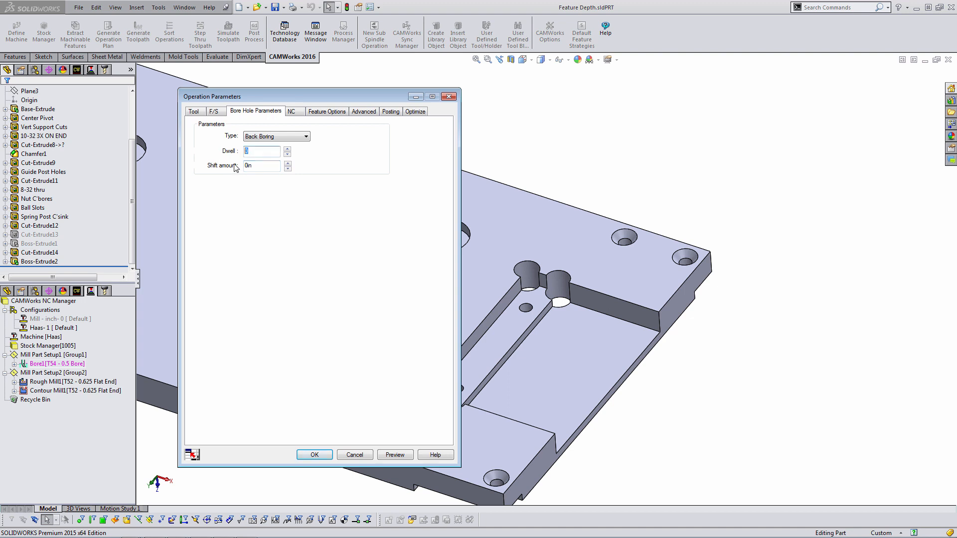
left_click(264, 167)
left_click(392, 111)
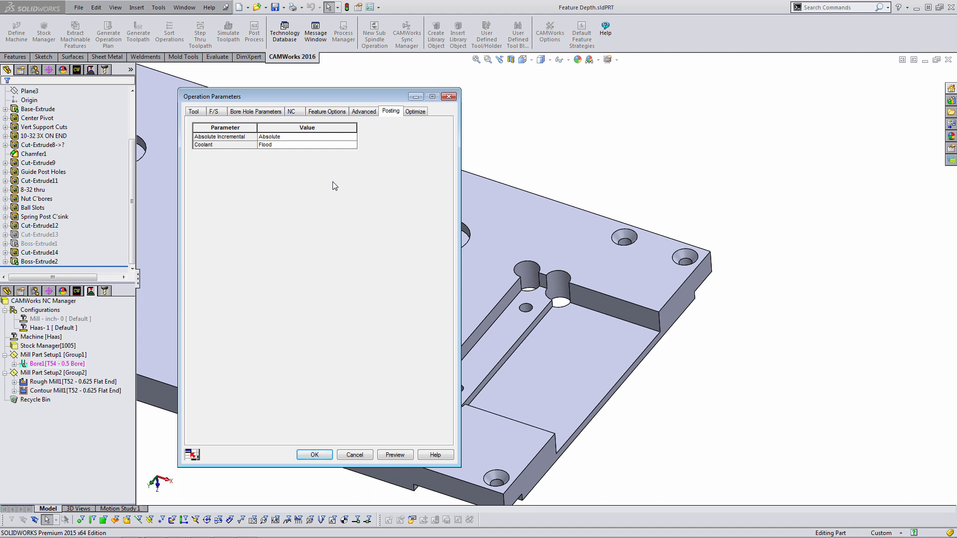
left_click(448, 96)
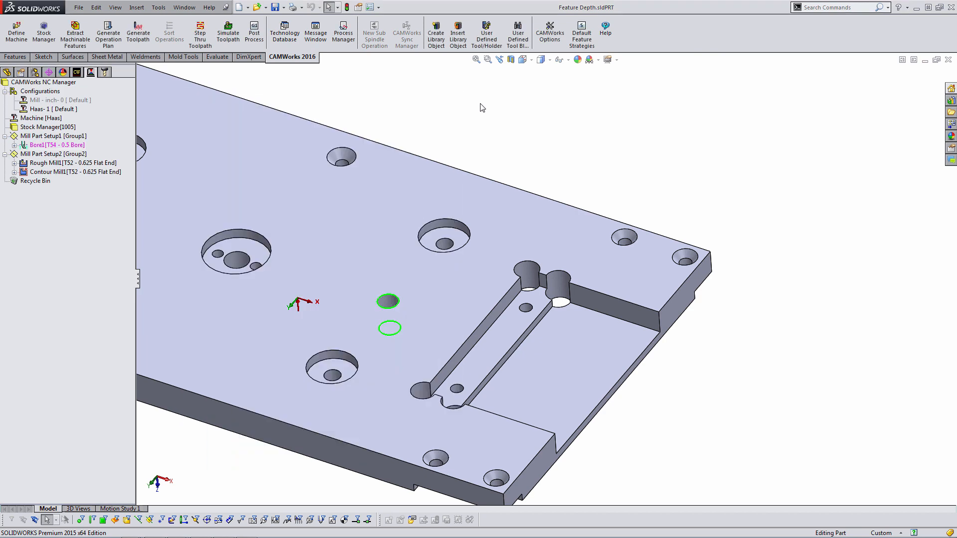
Switch to the Mill_Turn Example 1 part, widen the tree pane, and show its tools tree
key("ctrl+Tab")
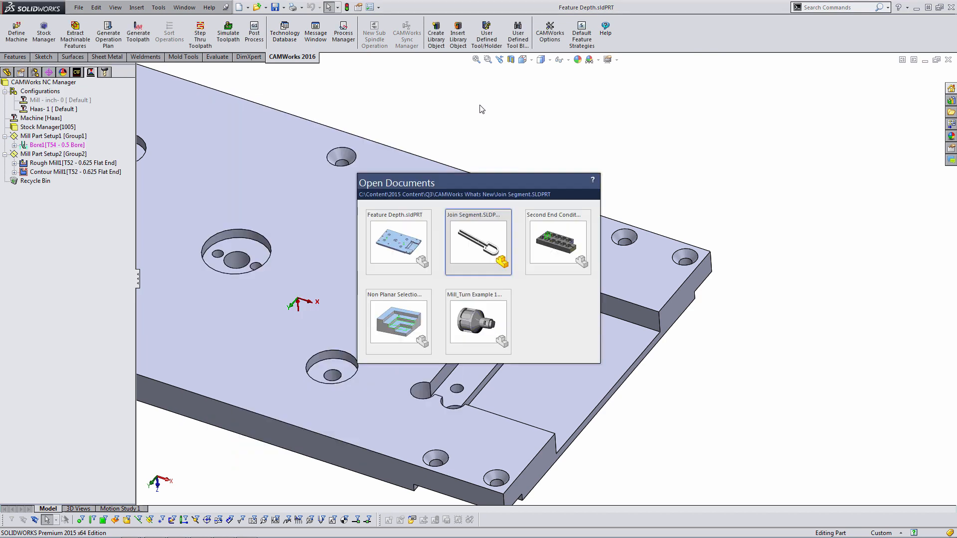
left_click(477, 309)
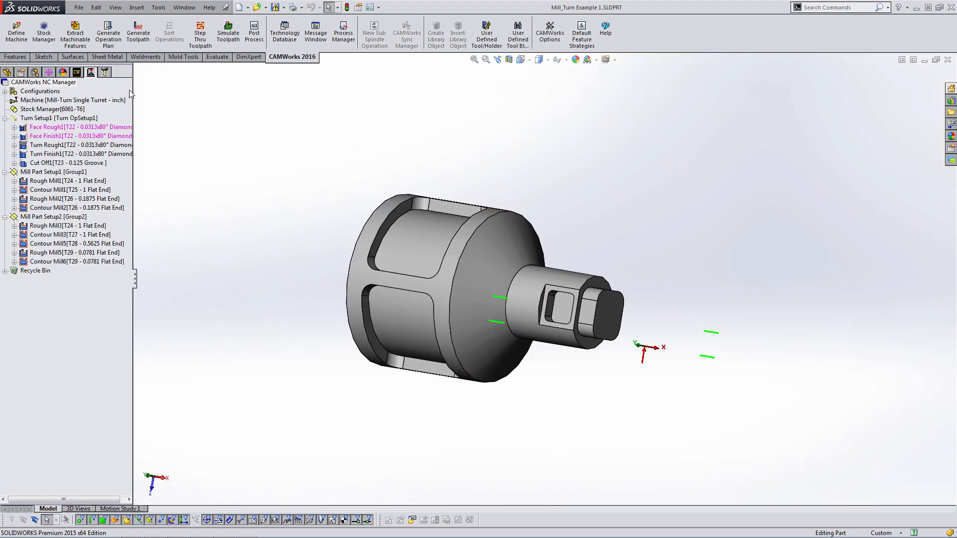
left_click_drag(132, 90, 144, 86)
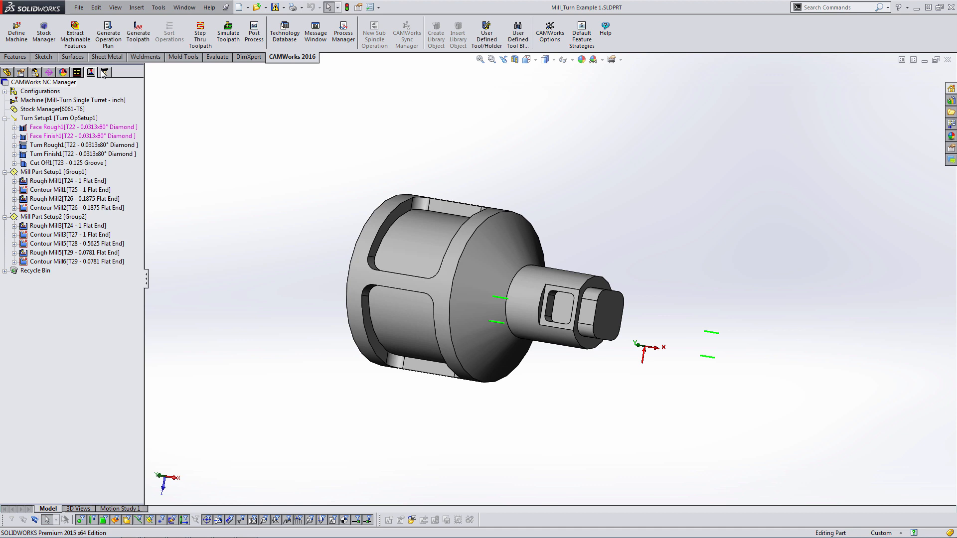
left_click(103, 72)
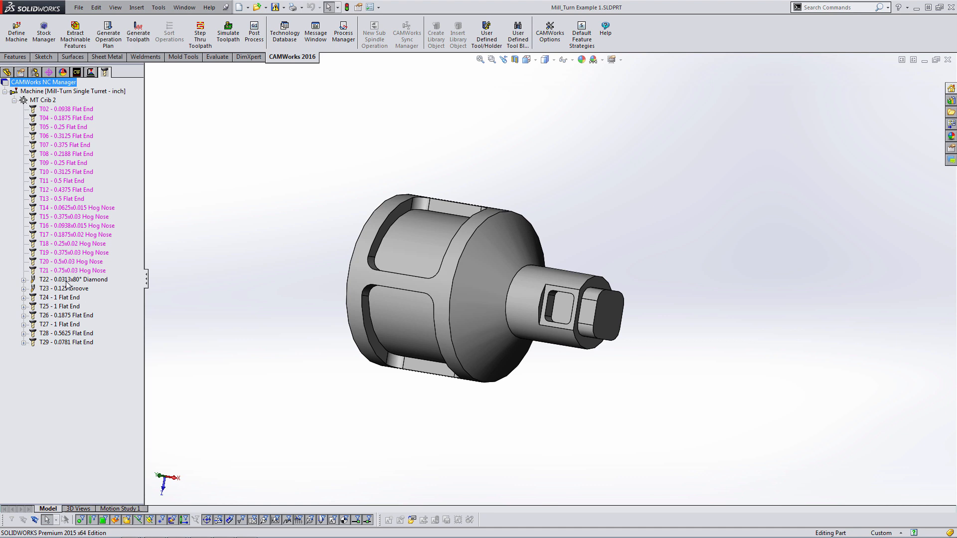
Examine the operations that use the T22 diamond tool and the T23 groove tool
left_click(24, 280)
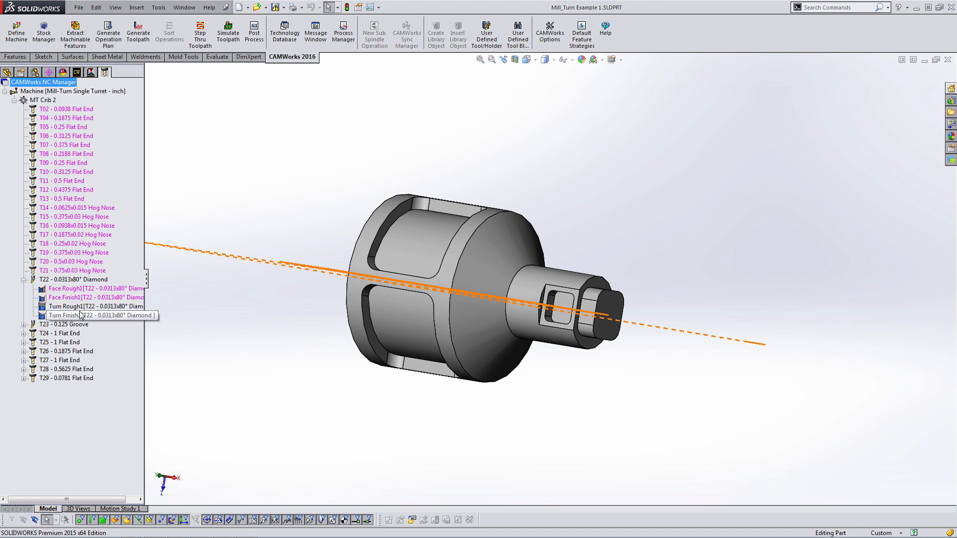
left_click(23, 279)
left_click(24, 288)
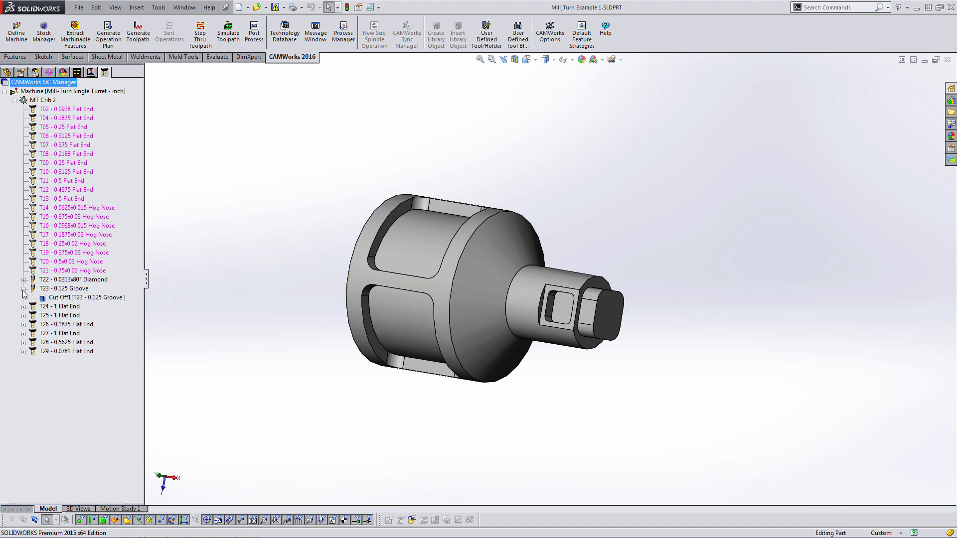
left_click(23, 288)
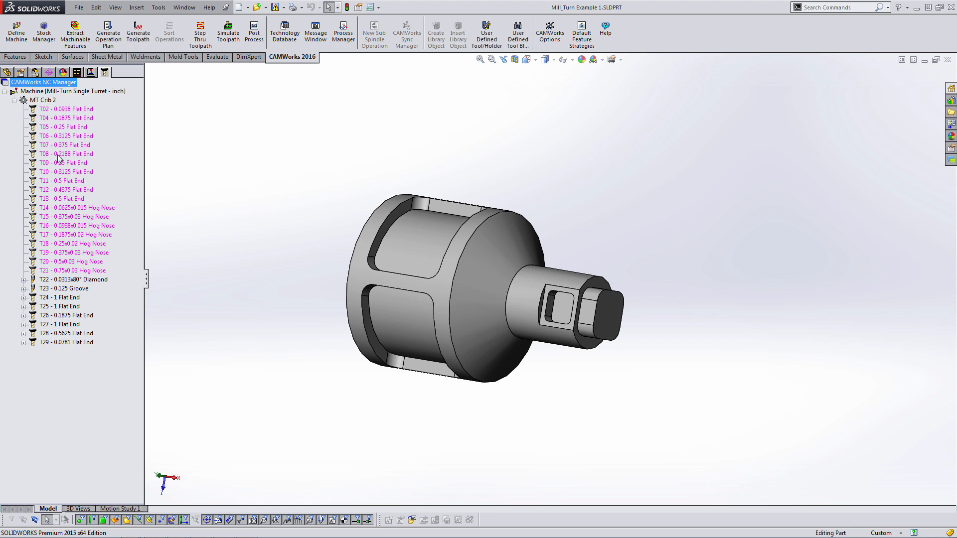
right_click(45, 103)
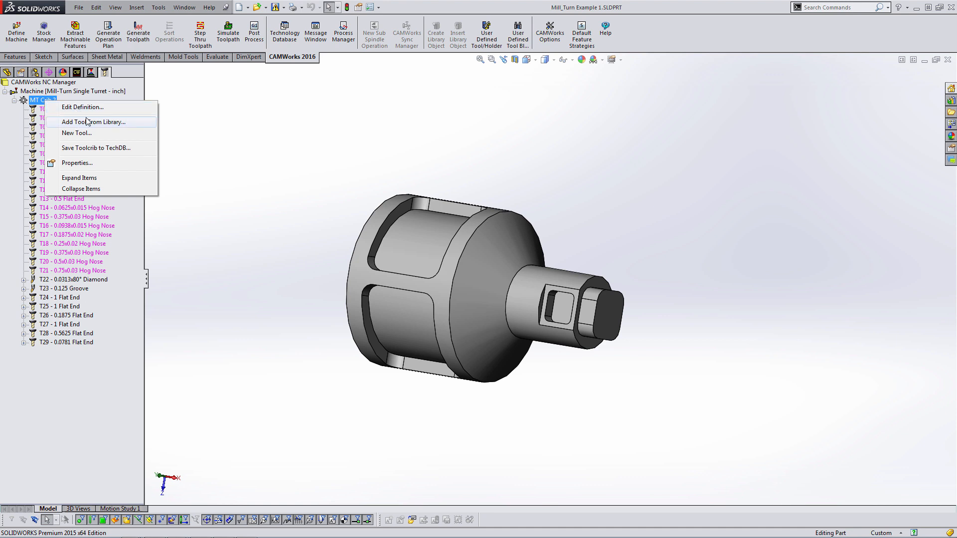
right_click(62, 253)
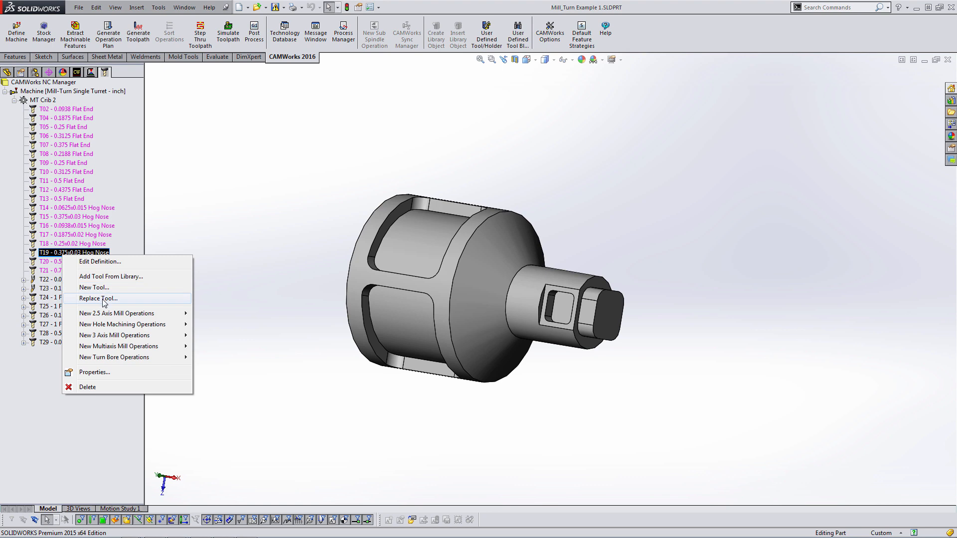
left_click(175, 226)
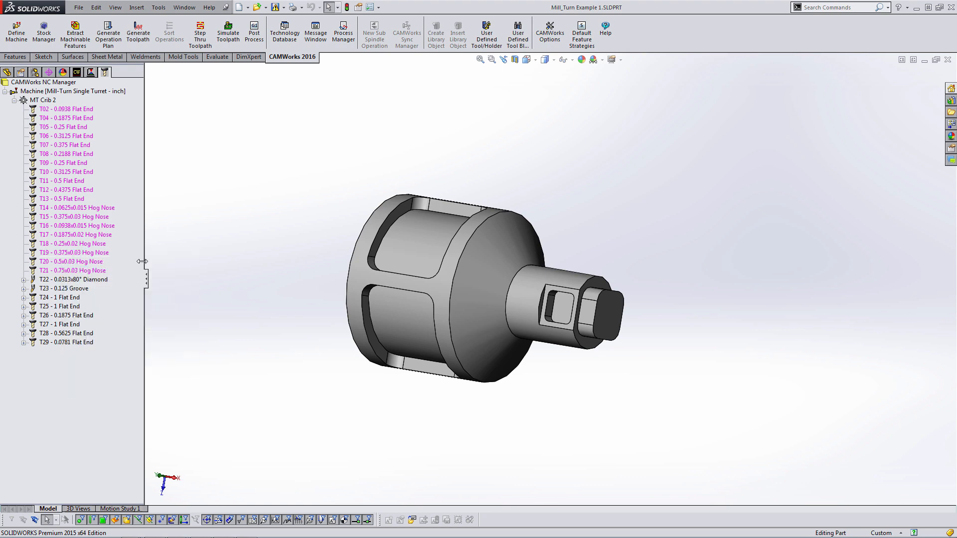
Open the T24 1 Flat End definition, try dissociating its cutting parameters from the stock material, cancel that change, and close the definition
right_click(72, 299)
left_click(81, 303)
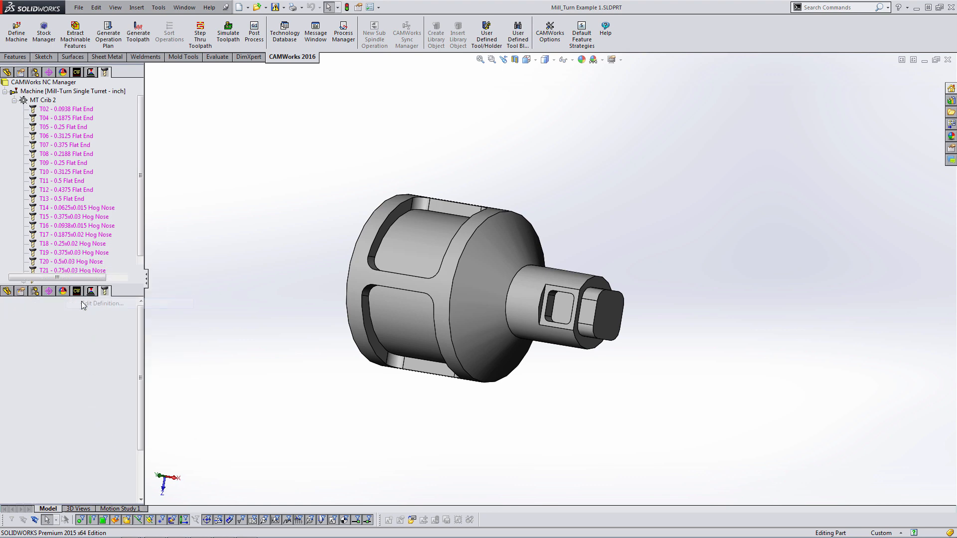
left_click_drag(384, 101, 241, 95)
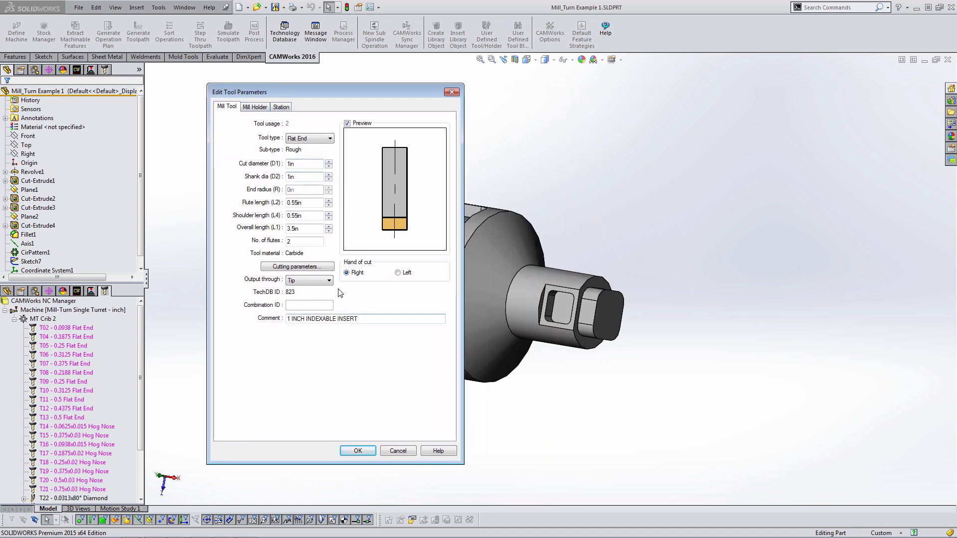
left_click(321, 267)
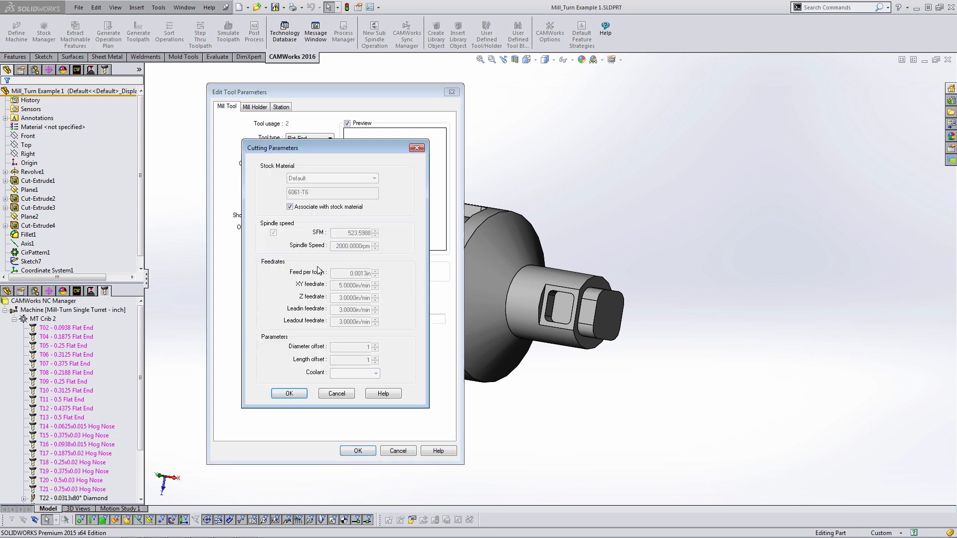
left_click(290, 207)
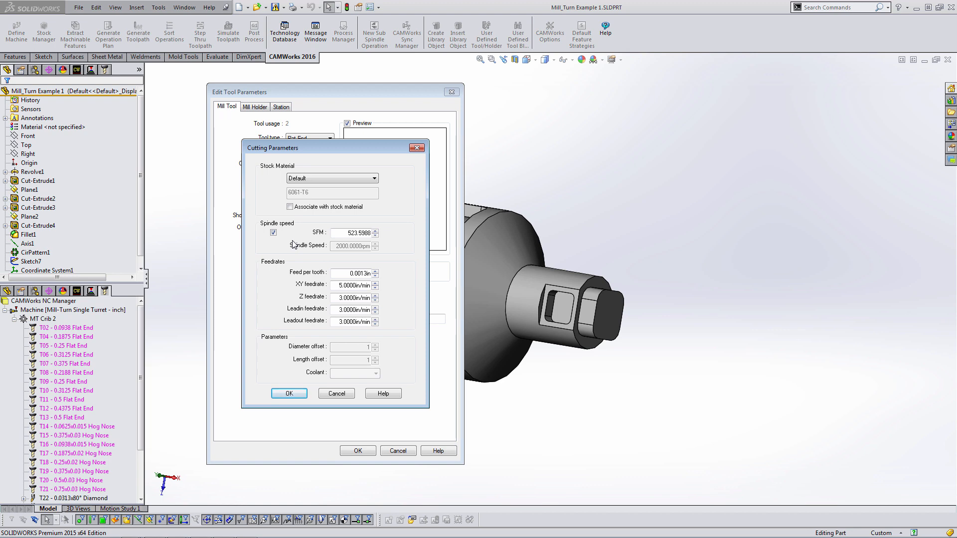
left_click(336, 397)
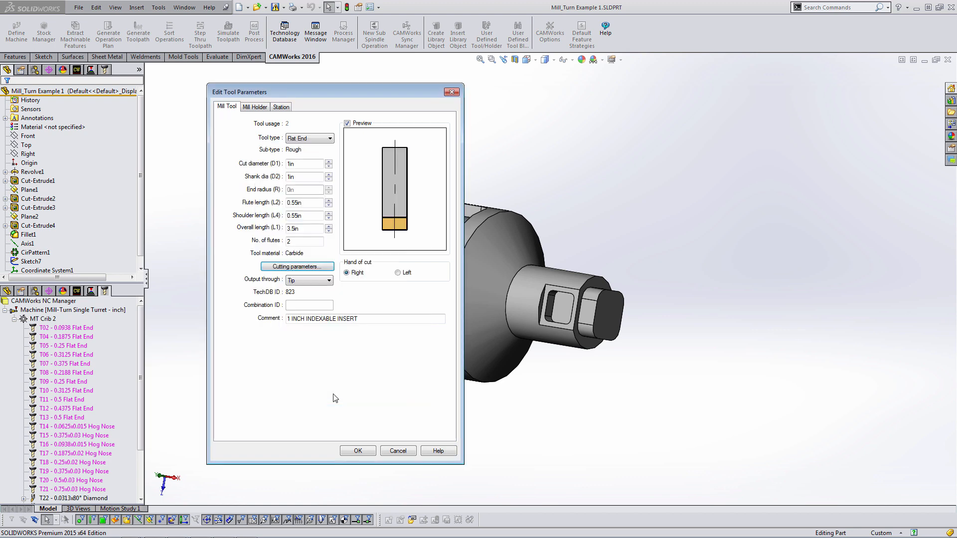
left_click(367, 453)
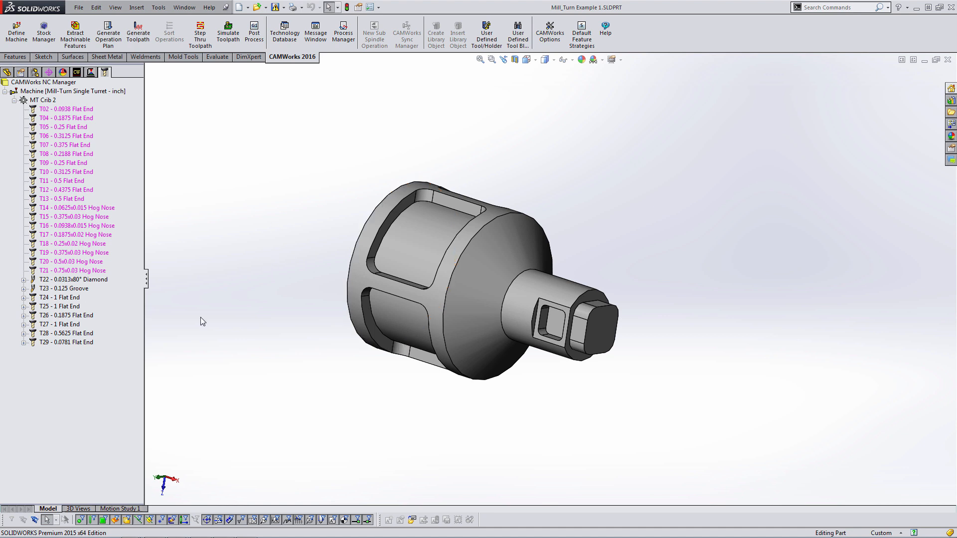
Search the tool library for MT Crib 2 turn tools with a Square insert type, and close it without adding a tool
right_click(46, 102)
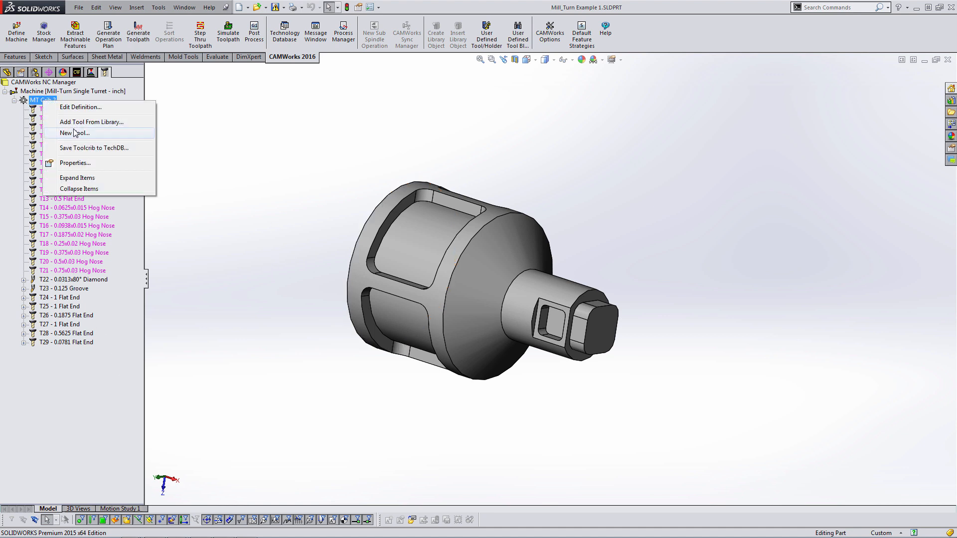
left_click(81, 126)
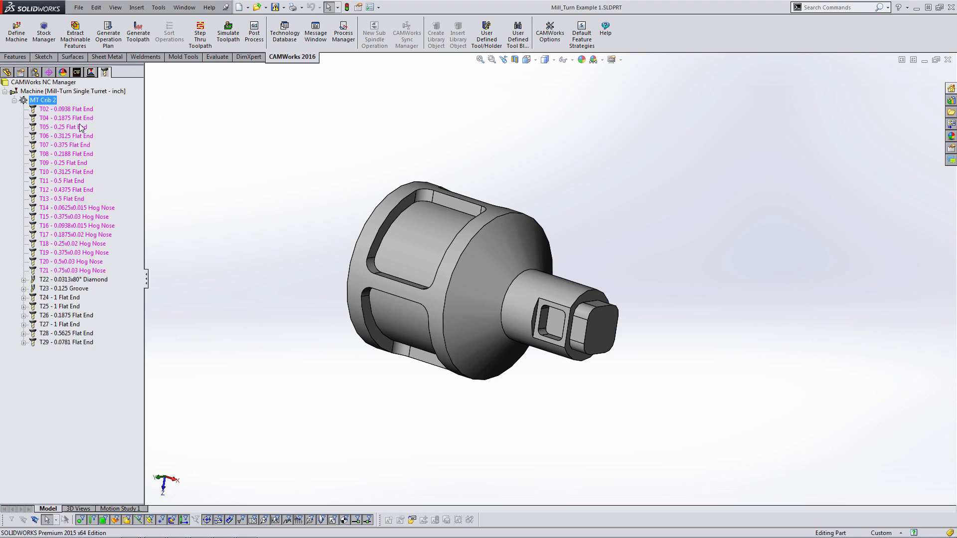
left_click(319, 105)
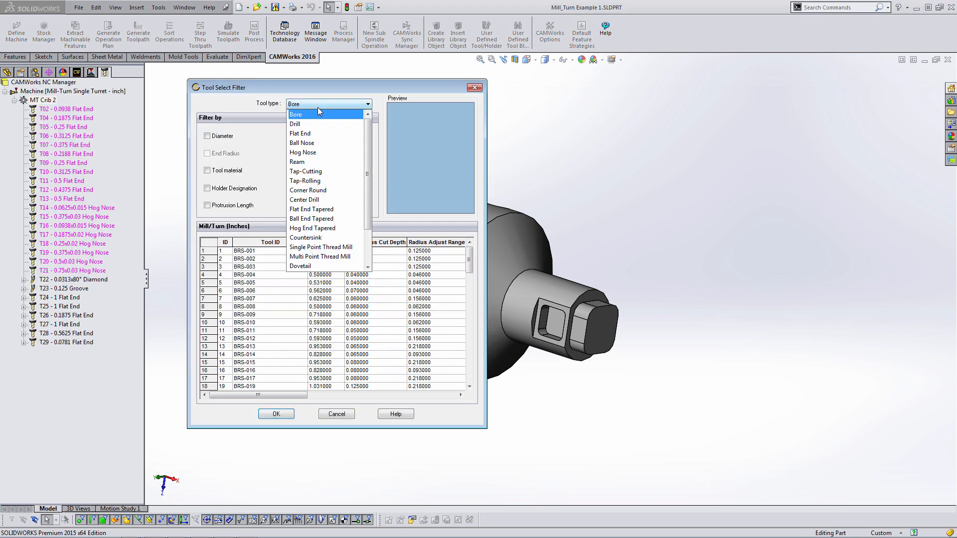
left_click_drag(365, 146, 368, 174)
left_click(319, 256)
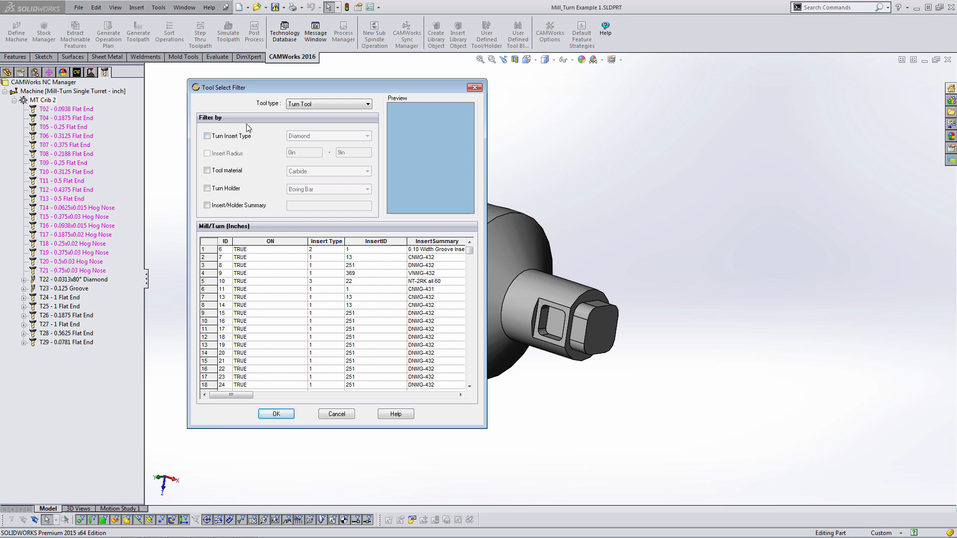
left_click(208, 136)
left_click(309, 138)
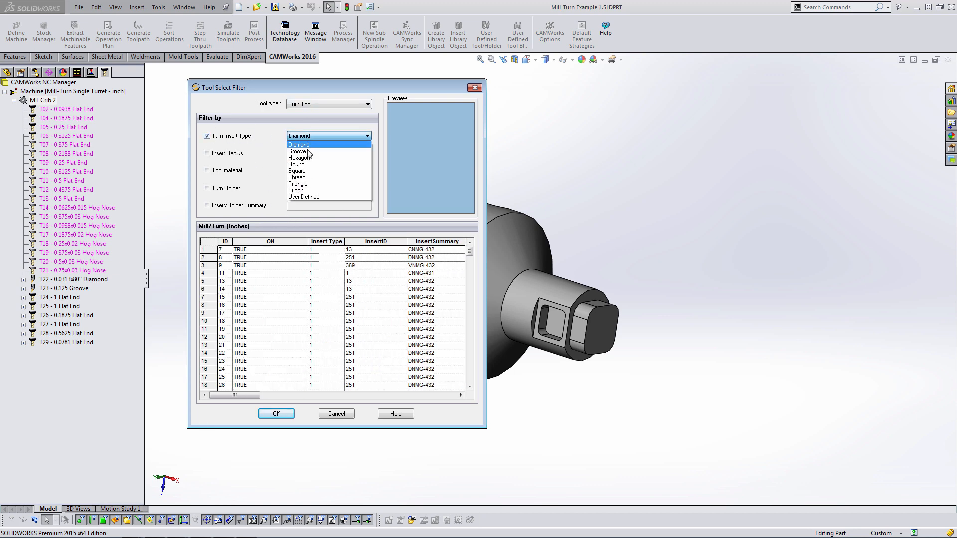
left_click(306, 173)
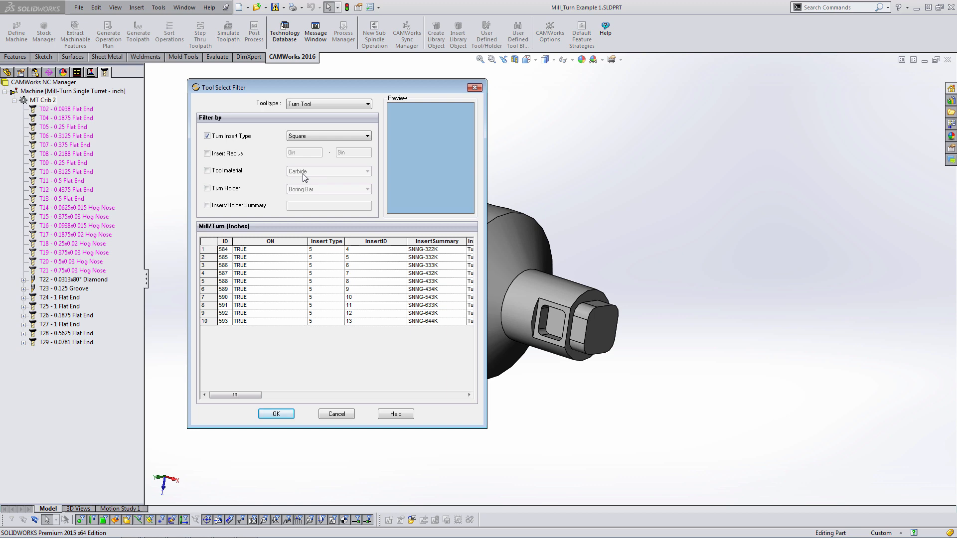
left_click(336, 415)
Return to the operation tree and view the Turn Rough1 toolpath side-on over the part
left_click(90, 73)
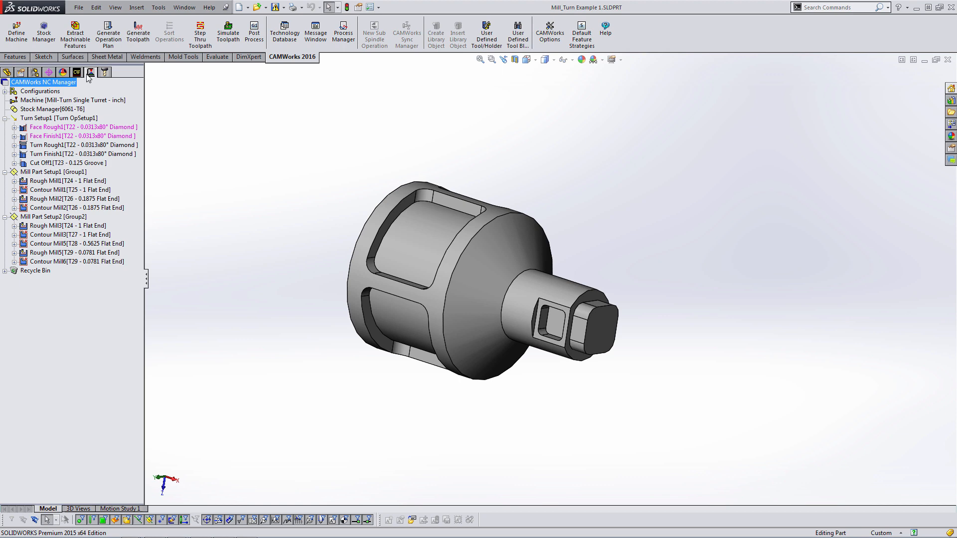
left_click(58, 127)
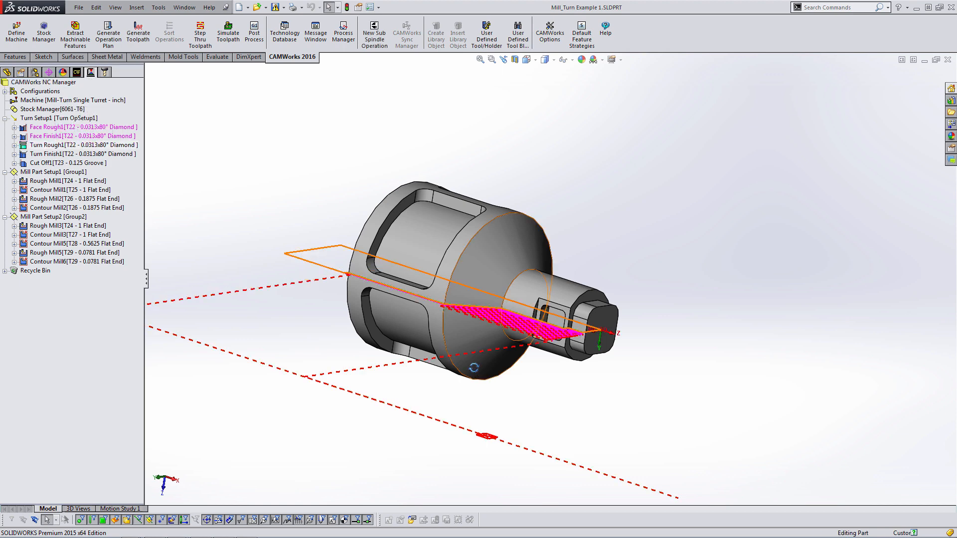
middle_click_drag(474, 368, 518, 192)
scroll(563, 274, "down", 2)
middle_click_drag(564, 274, 537, 218)
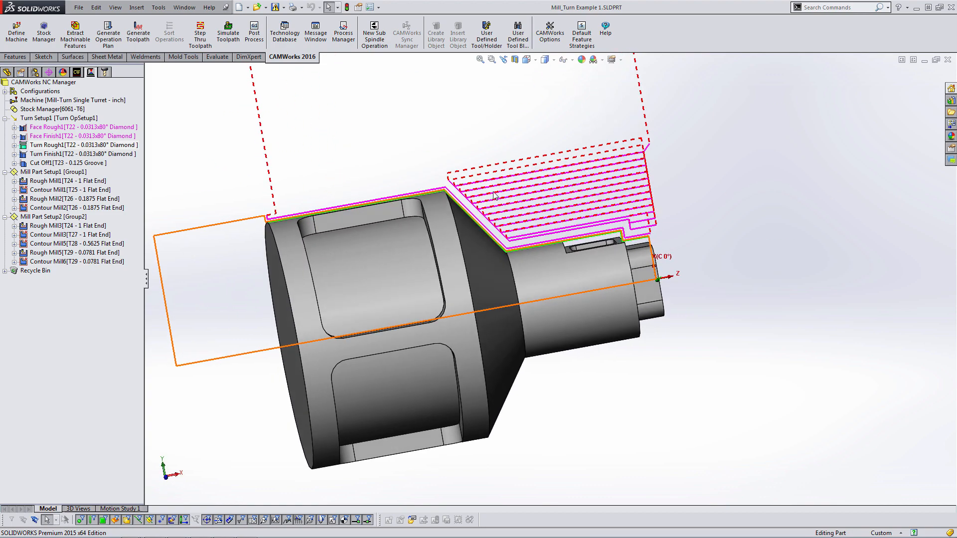
Set the Turn Rough1 holder's B axis relative angle to -8deg, preview the operation, and accept the parameters
double_click(29, 146)
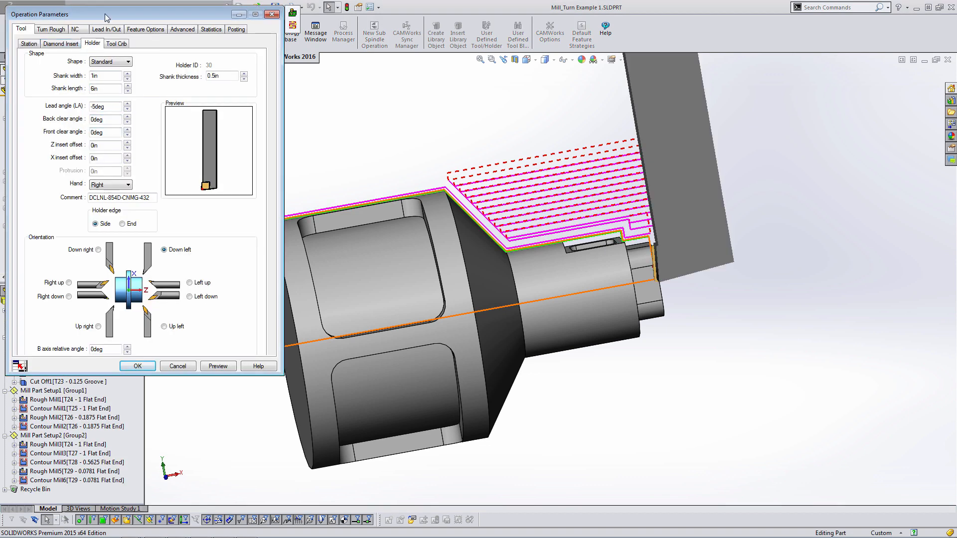
left_click_drag(106, 18, 218, 56)
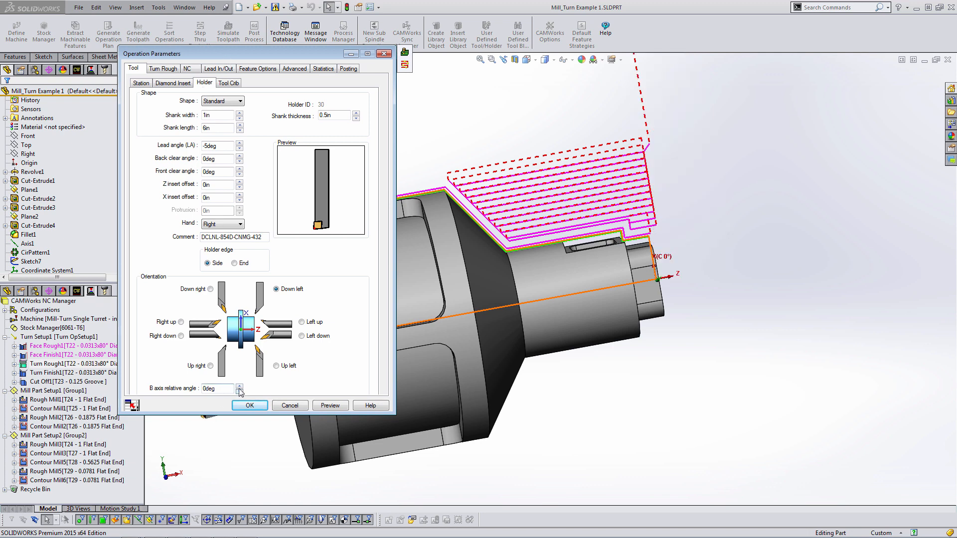
left_click(240, 386)
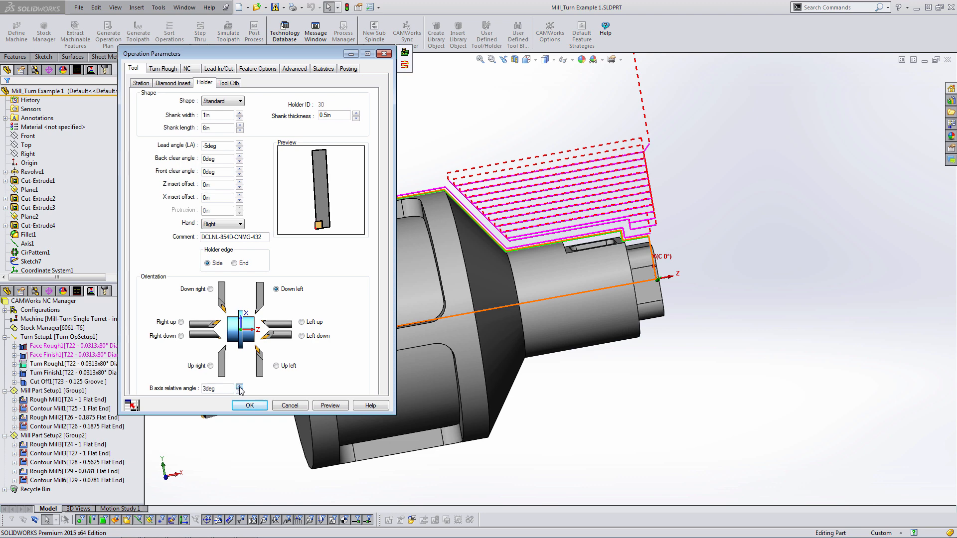
left_click(240, 392)
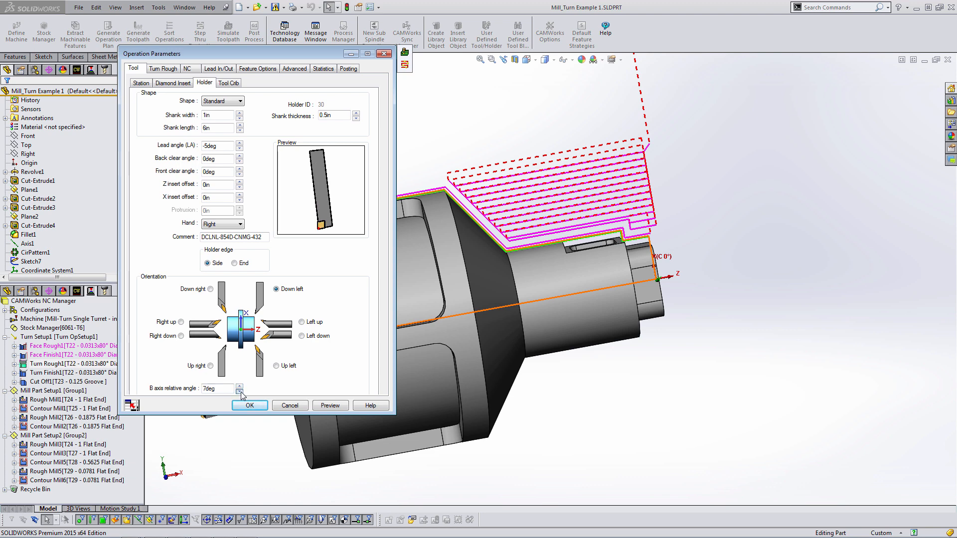
left_click(240, 392)
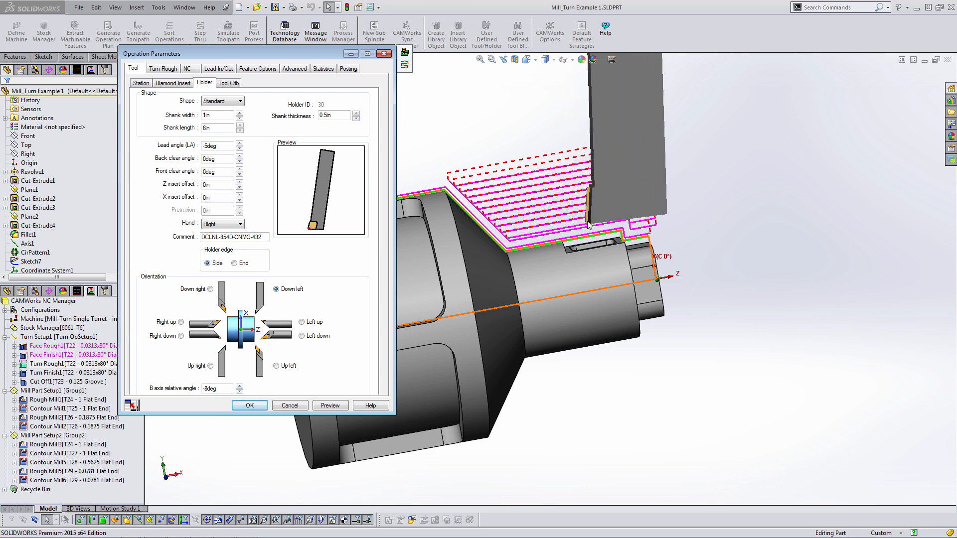
left_click(330, 405)
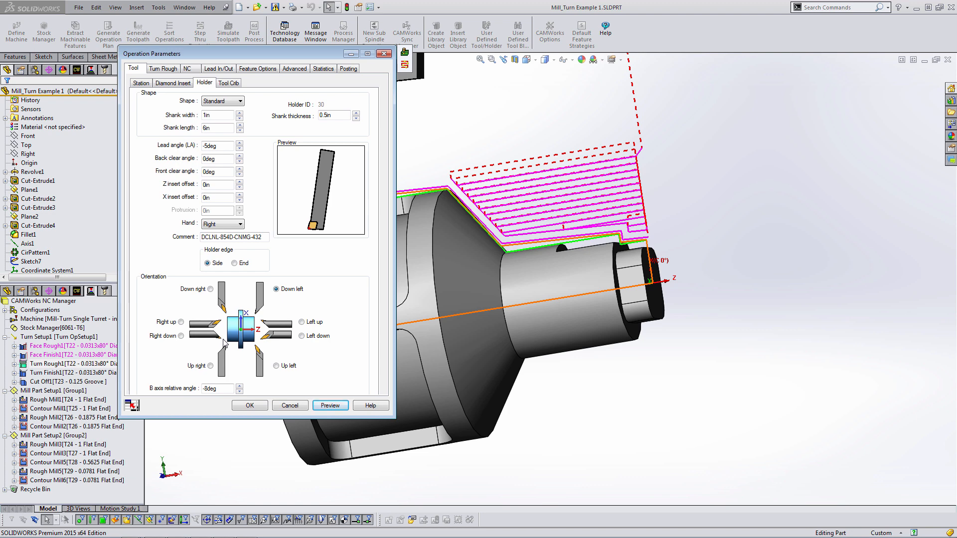
left_click(249, 406)
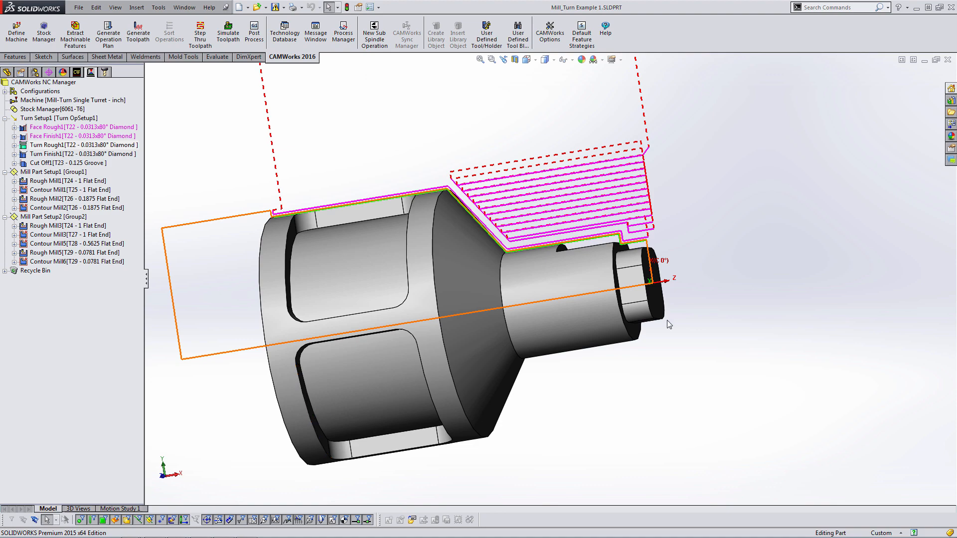
Check the stock material group choices for the Profile OD turn feature in the Technology Database, and close its Feature & Operations form
left_click(282, 30)
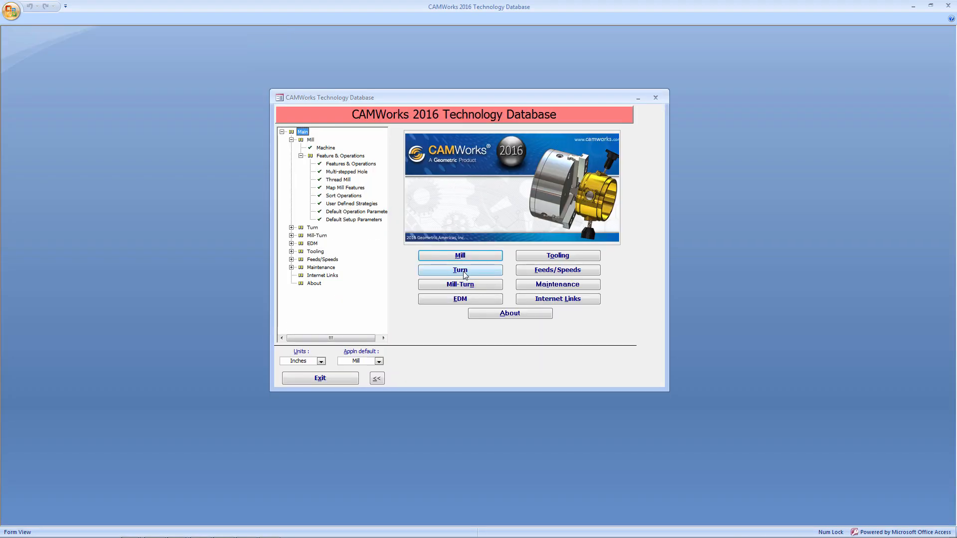
left_click(465, 276)
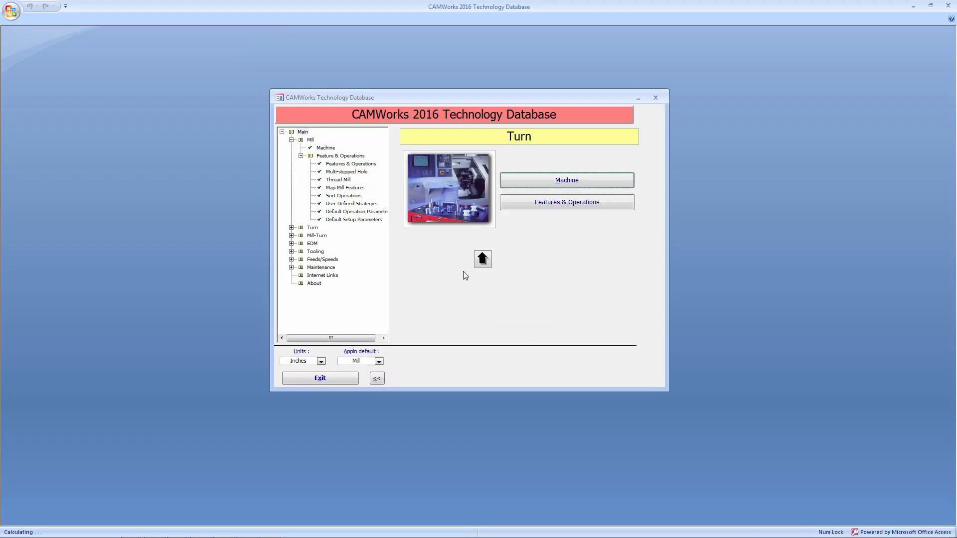
left_click(522, 203)
left_click(553, 162)
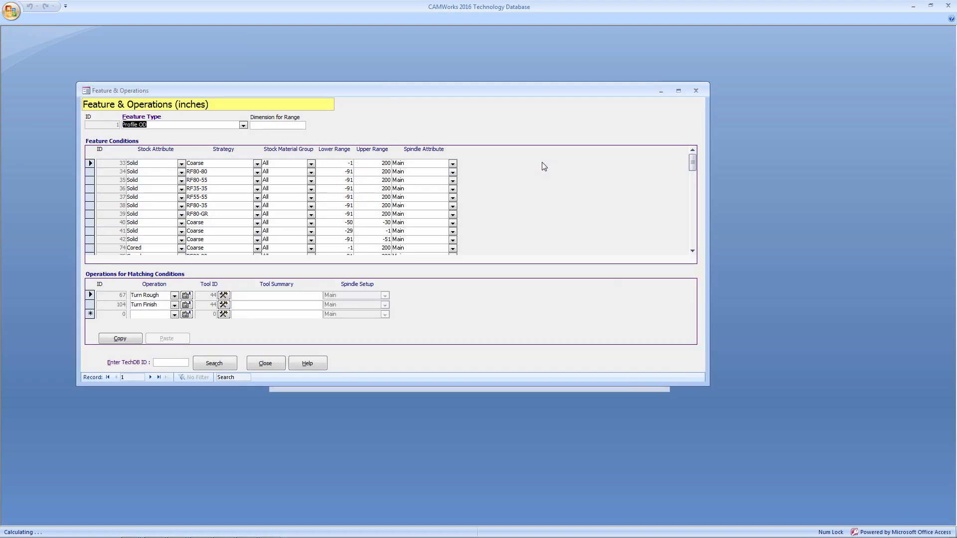
left_click_drag(452, 98, 495, 100)
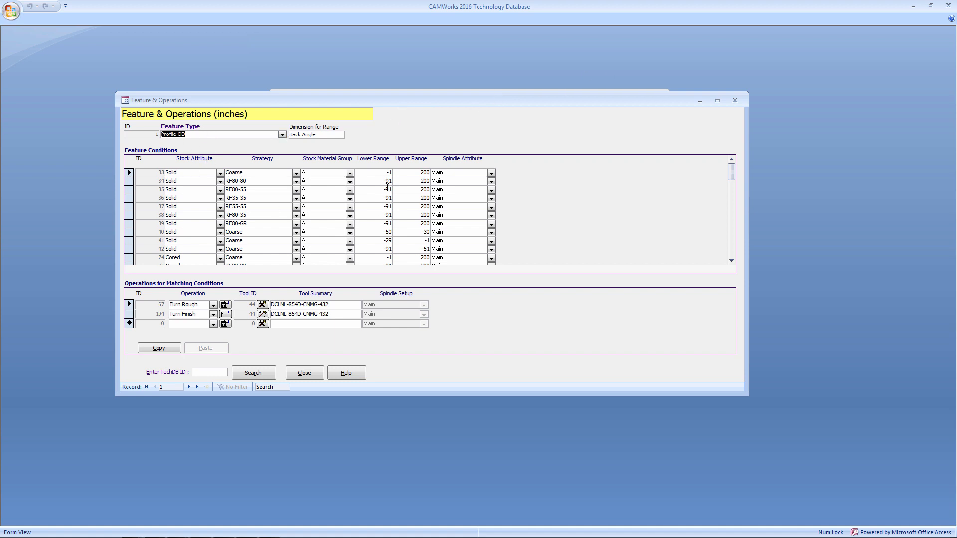
left_click(350, 174)
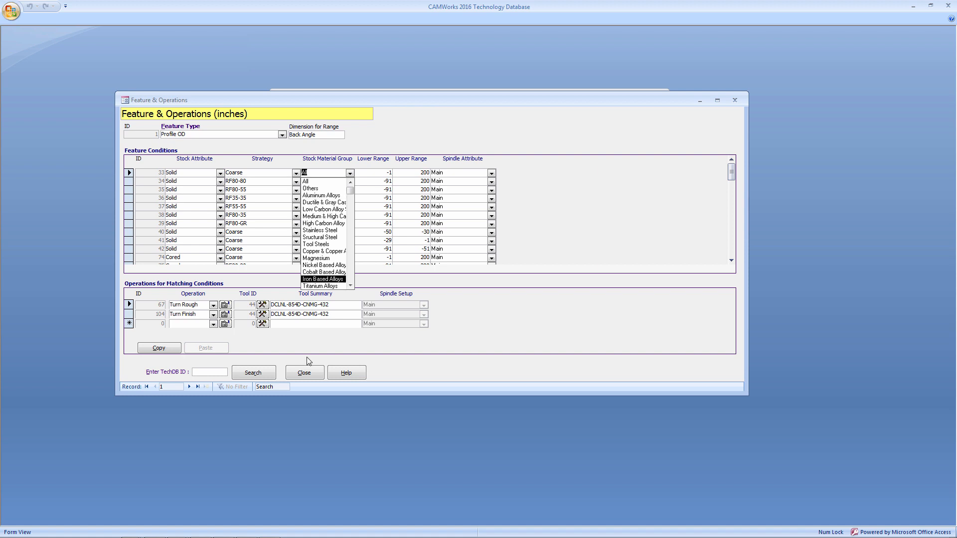
left_click(307, 369)
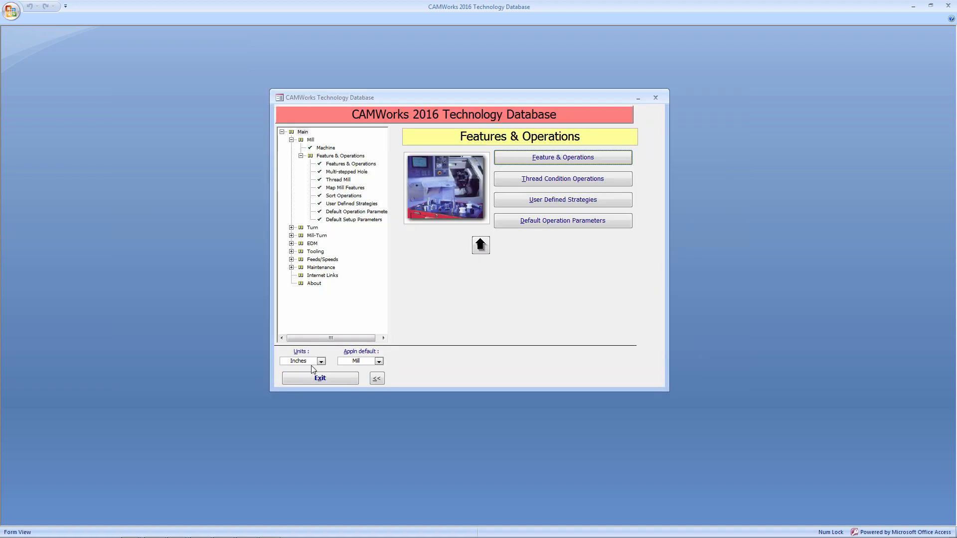
Show the user defined mill strategies for the Rectangular Pocket feature in the Technology Database
left_click(480, 246)
left_click(483, 259)
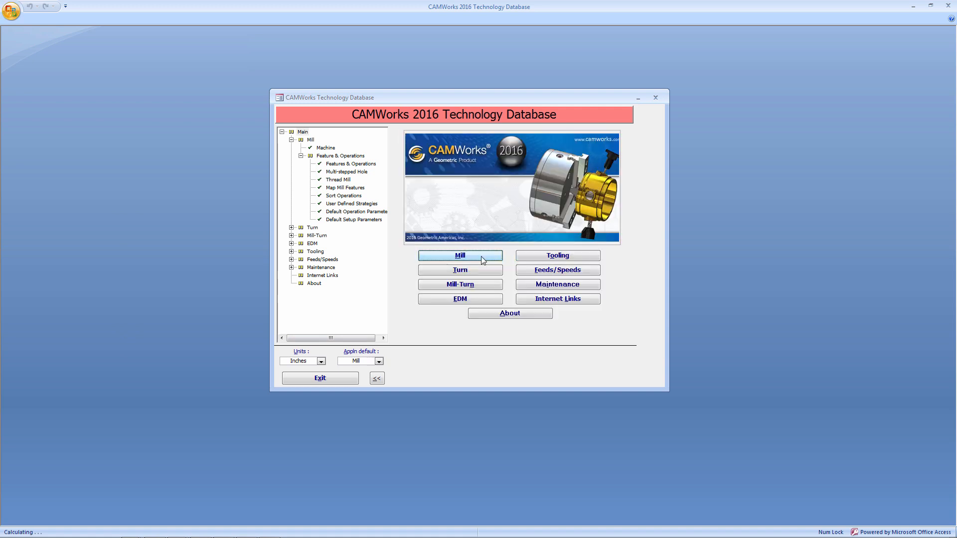
left_click(481, 256)
left_click(547, 206)
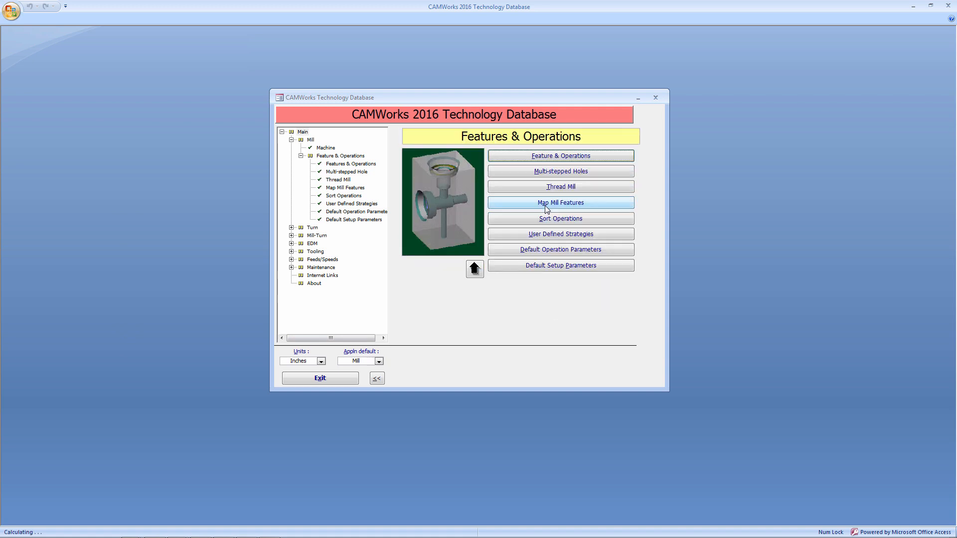
left_click(544, 233)
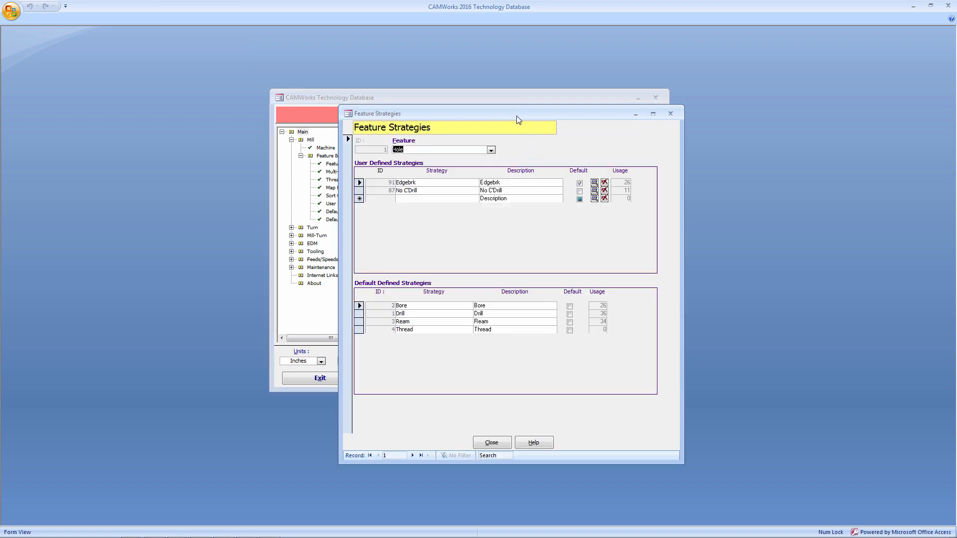
left_click_drag(516, 116, 432, 98)
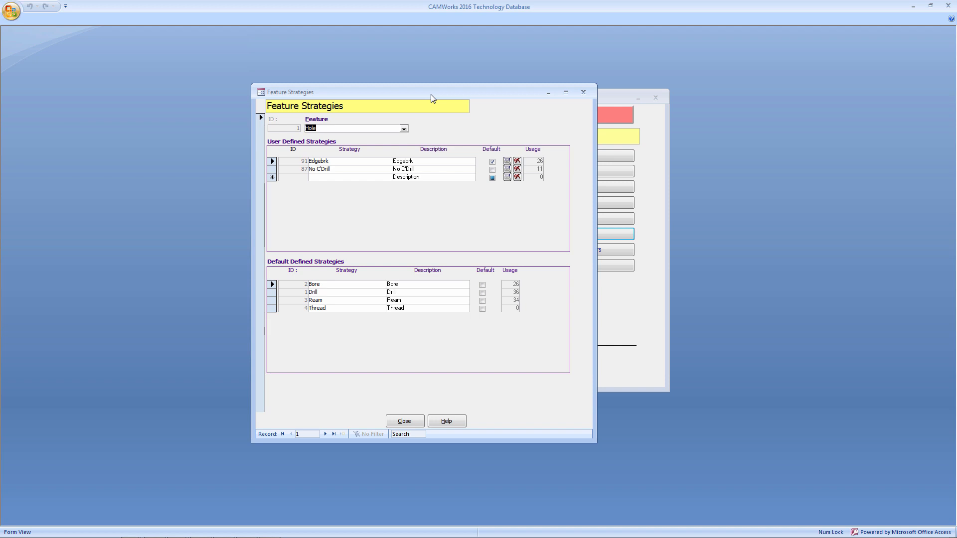
left_click(404, 129)
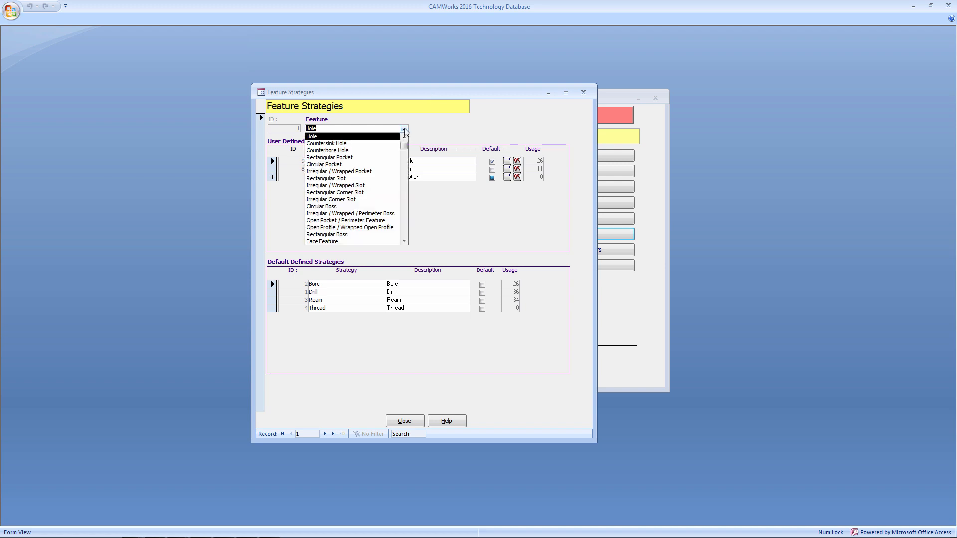
left_click(351, 158)
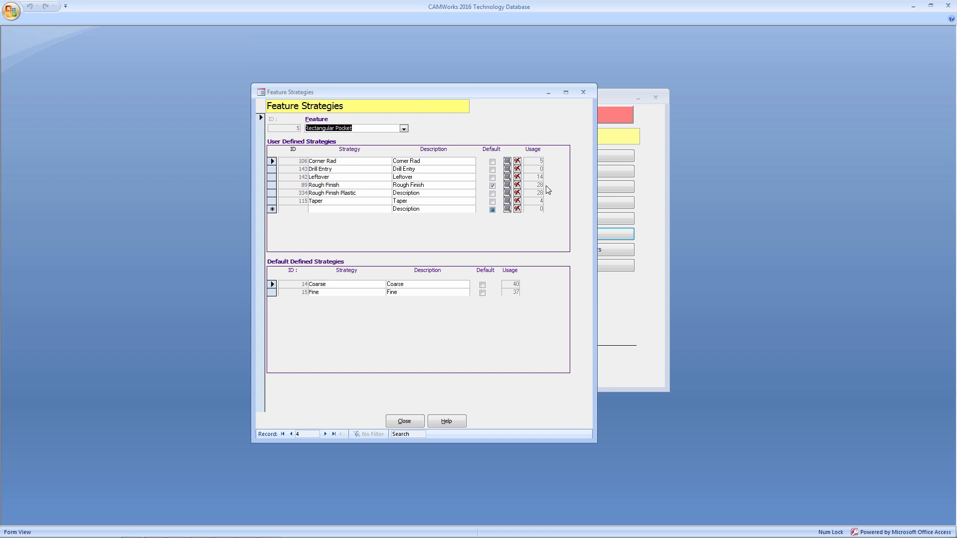
Duplicate the Rectangular Pocket's Rough Finish strategy, delete the copy with its conditions, and exit the Technology Database
left_click(507, 186)
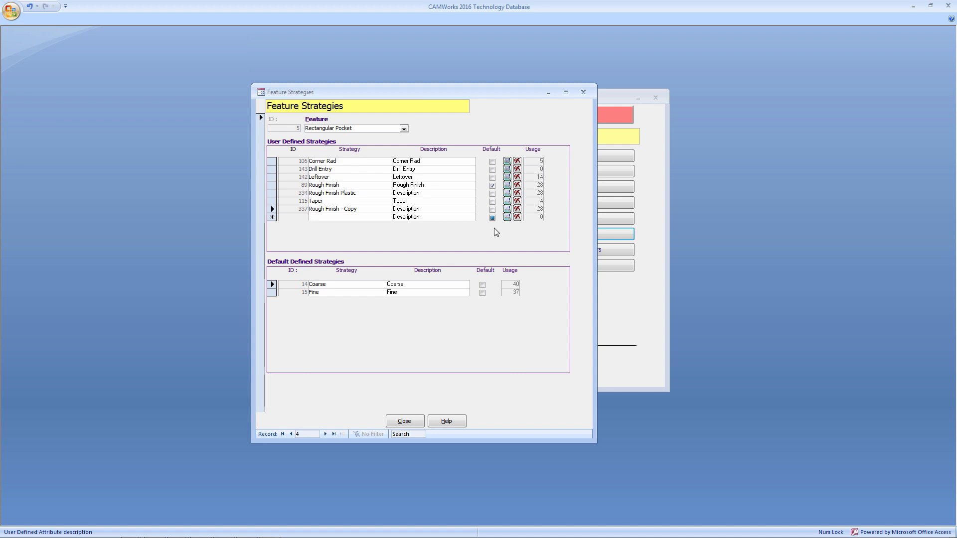
left_click(518, 209)
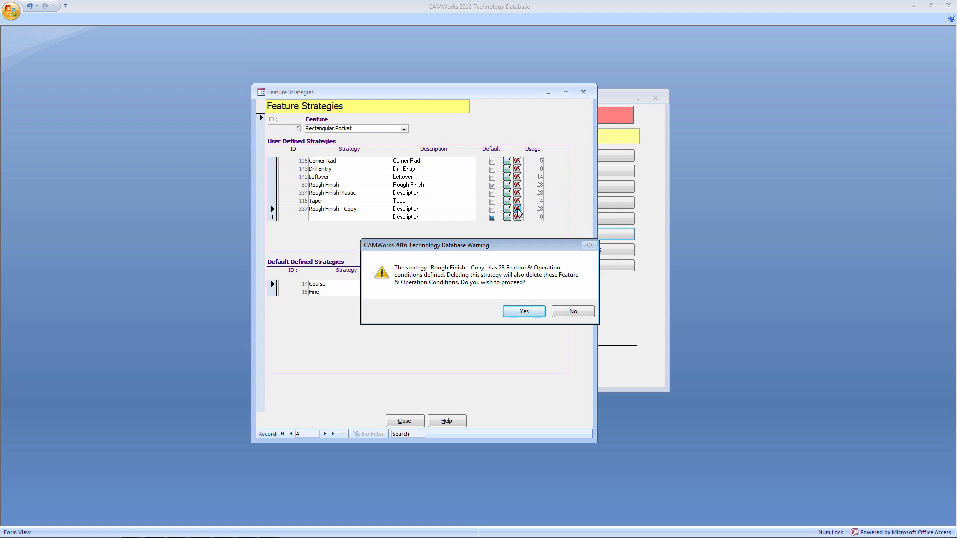
left_click(515, 308)
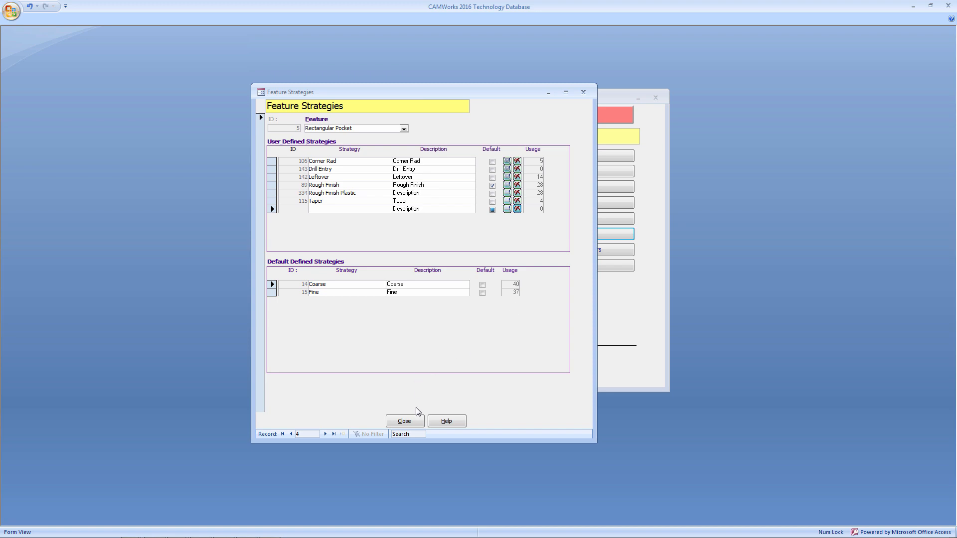
left_click(405, 421)
left_click(331, 378)
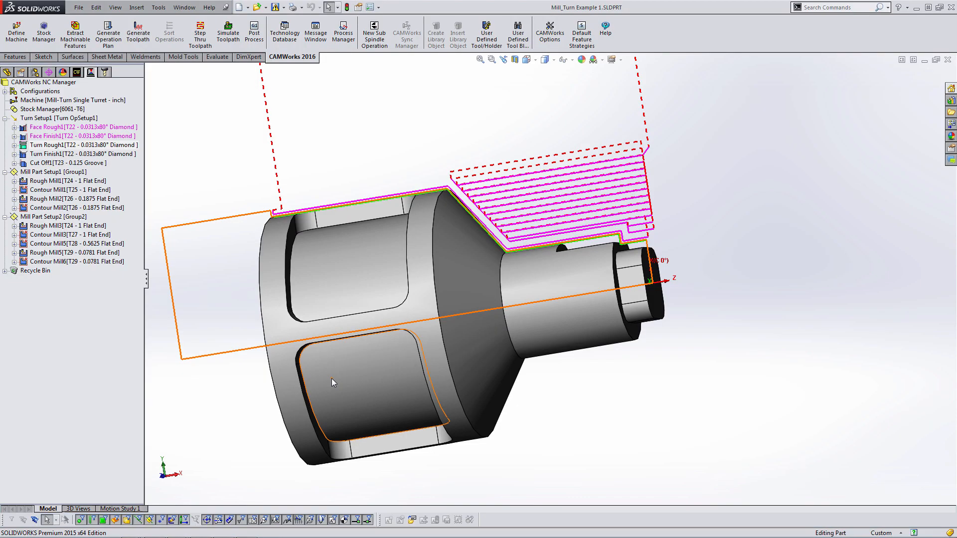
Generate an XML setup sheet for the part with the Mill Turn Tooling style sheet, including WIP, part and tool images
middle_click_drag(478, 169, 429, 195)
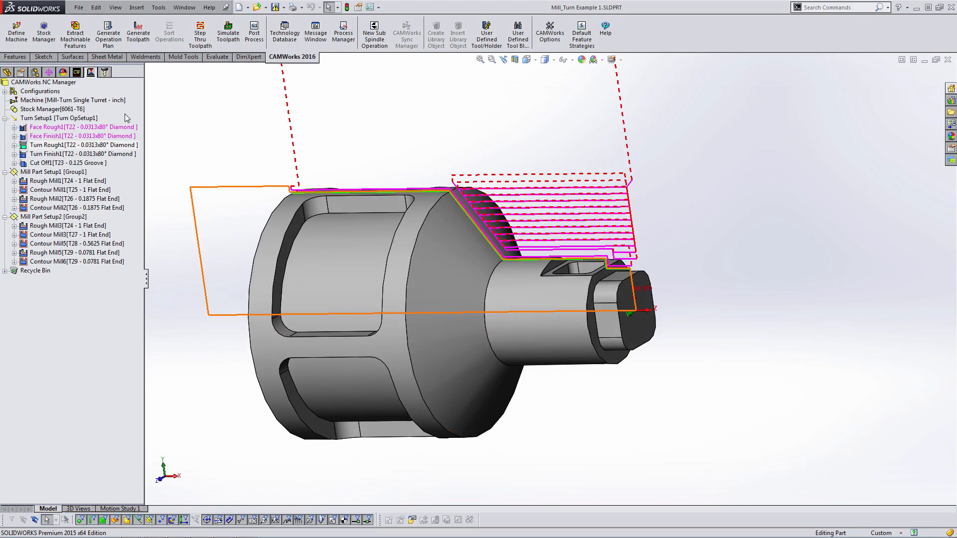
right_click(40, 82)
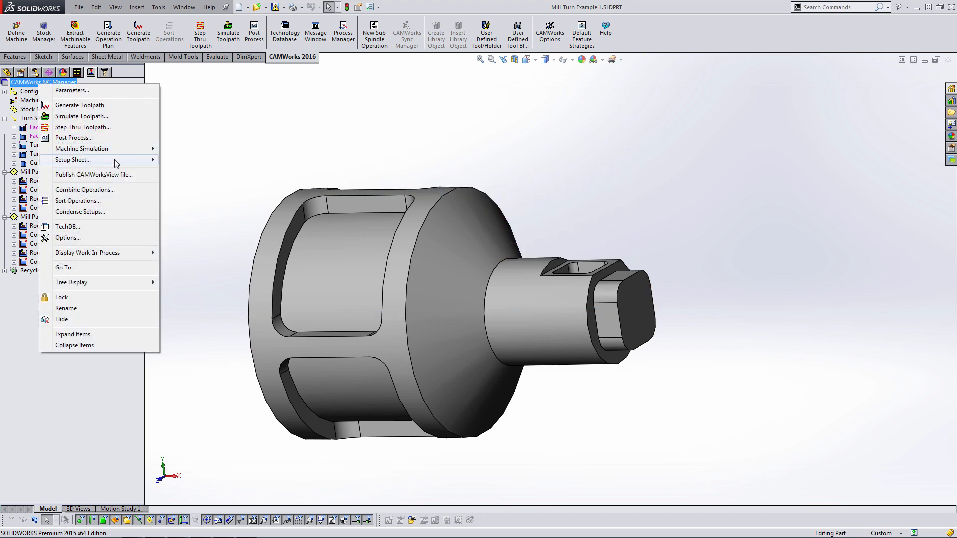
mouse_move(103, 160)
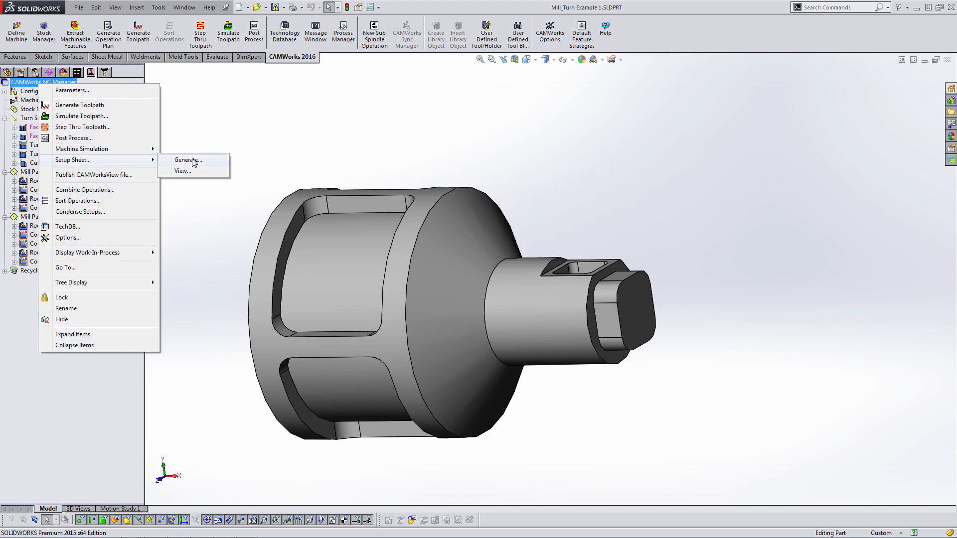
left_click(192, 163)
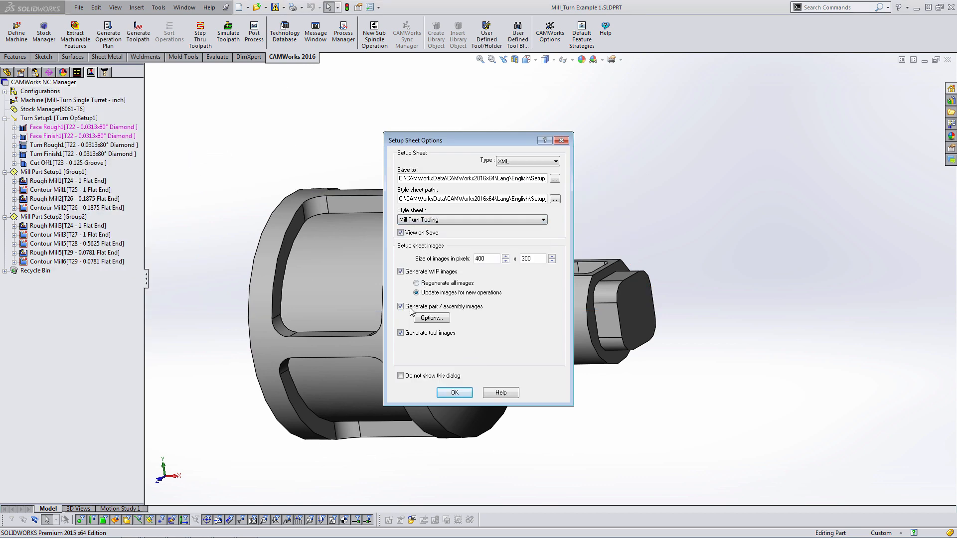
left_click(454, 392)
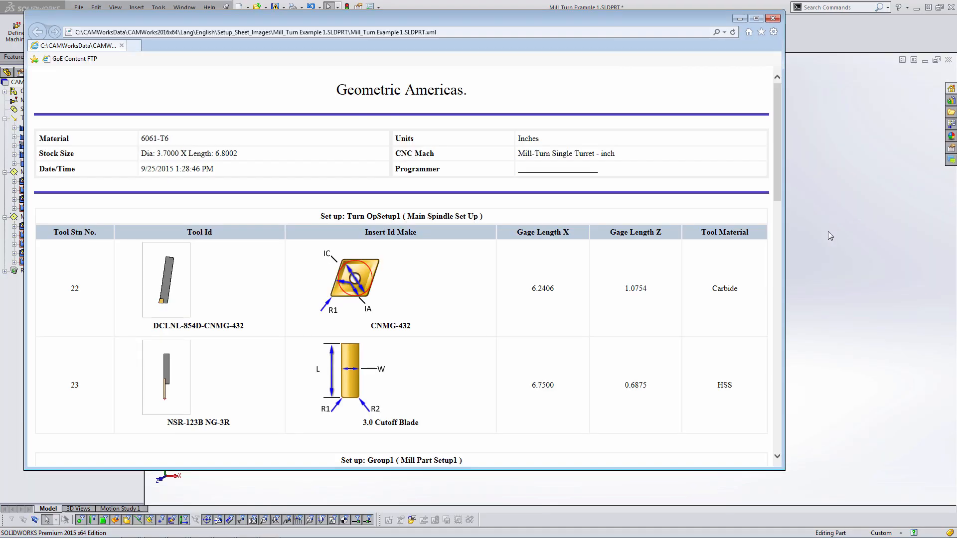
Review the tool tables for the turn and mill setups in the generated setup sheet, and close it
left_click_drag(566, 15, 602, 21)
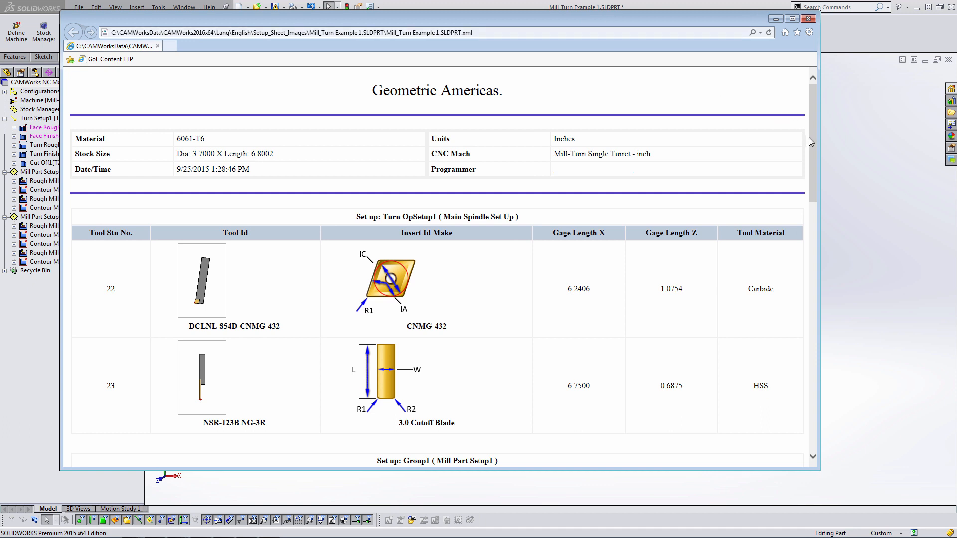
left_click_drag(815, 132, 822, 160)
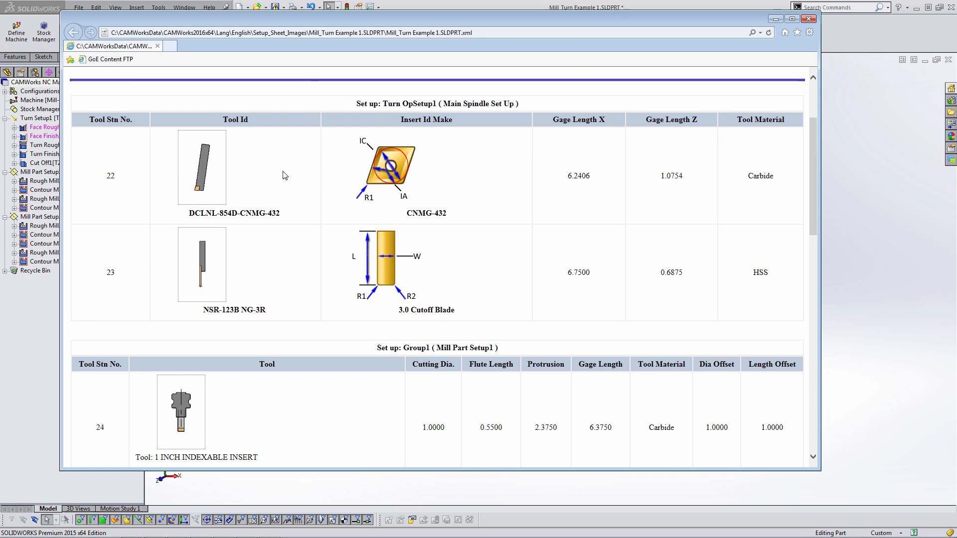
left_click(807, 20)
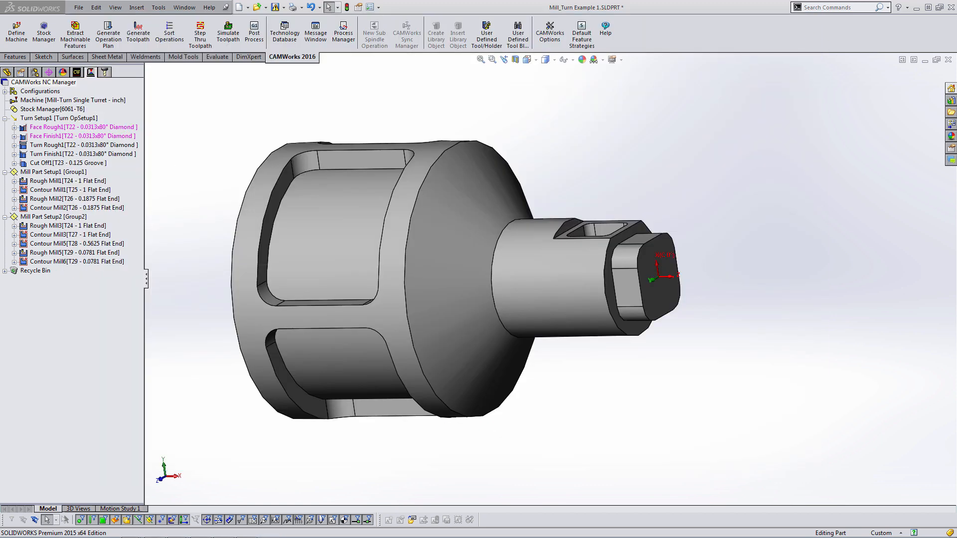
Switch to the Join Segment part and inspect the machining direction of Mill Part Setup1
key("ctrl+Tab")
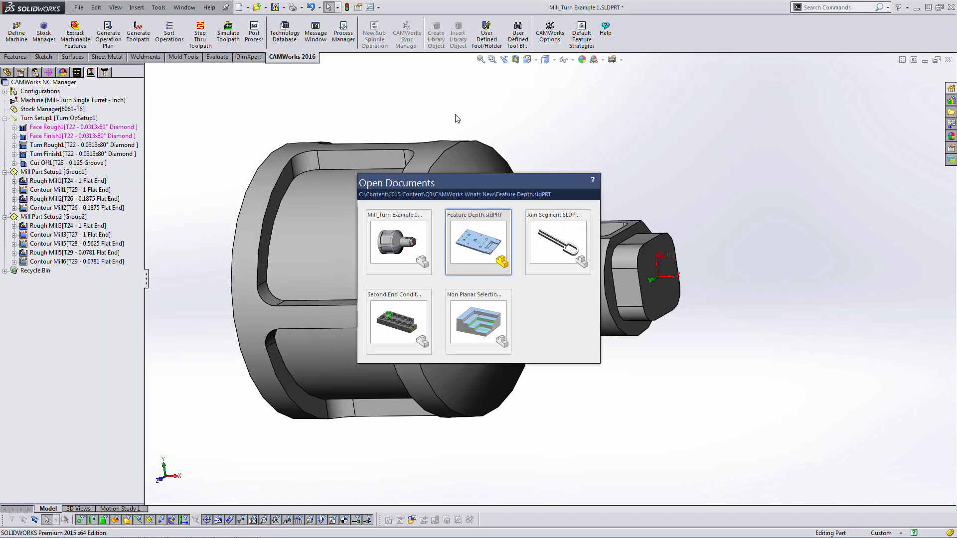
key("ctrl+Tab")
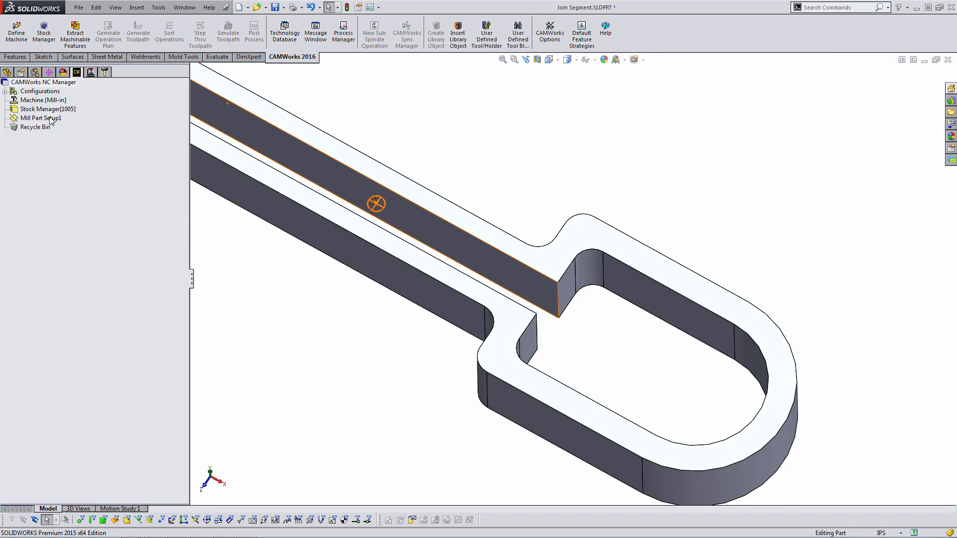
left_click(50, 118)
middle_click_drag(511, 342, 517, 264)
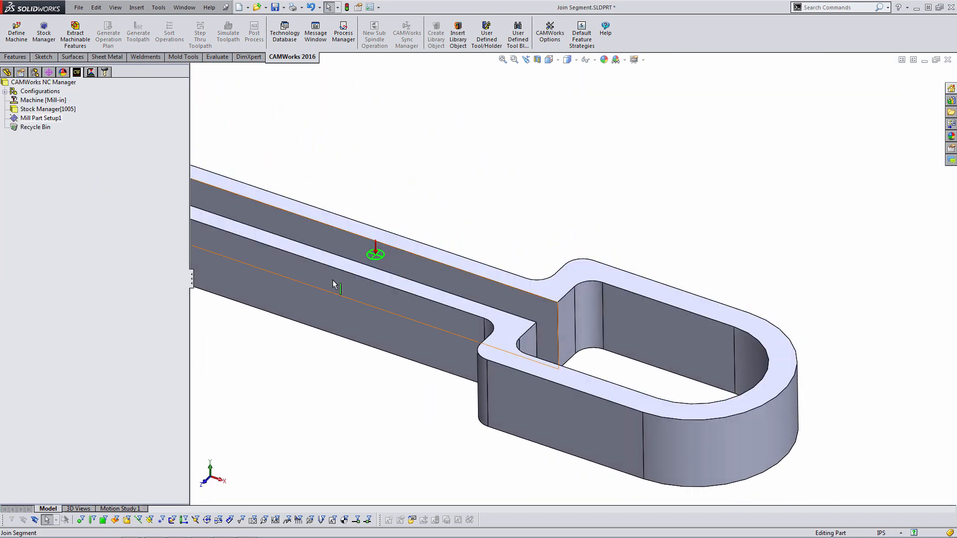
Define a new mill part setup from the stock, replacing the Front Plane with the part's upper face as its entity
right_click(43, 111)
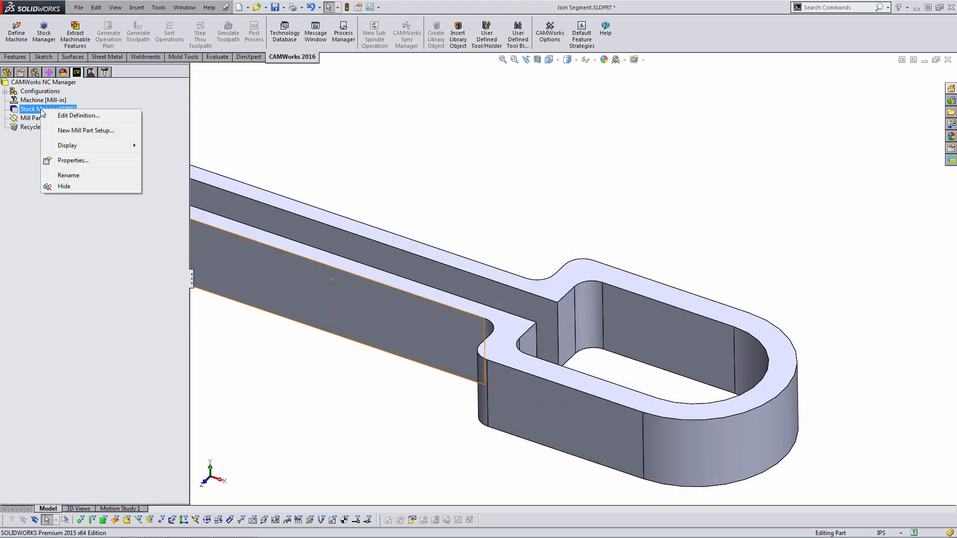
left_click(82, 131)
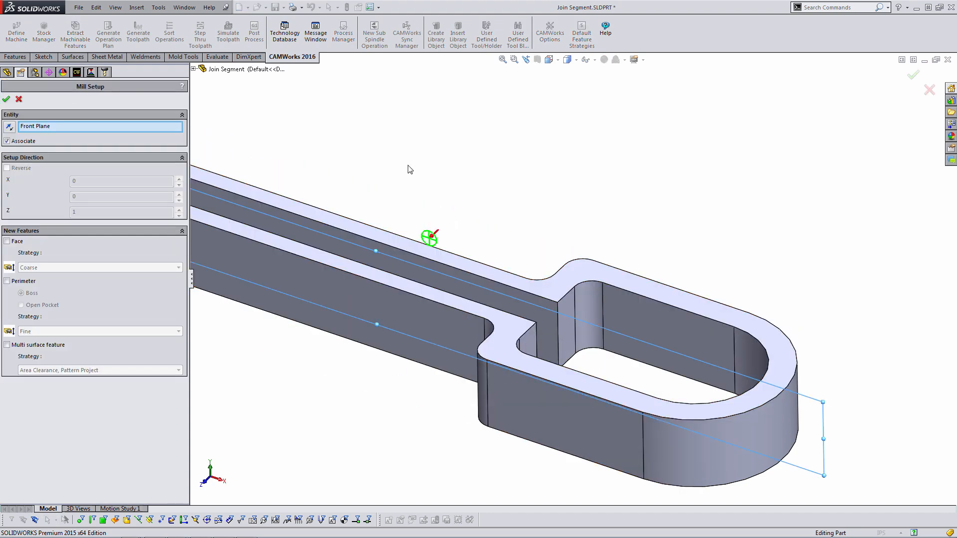
scroll(563, 272, "up", 3)
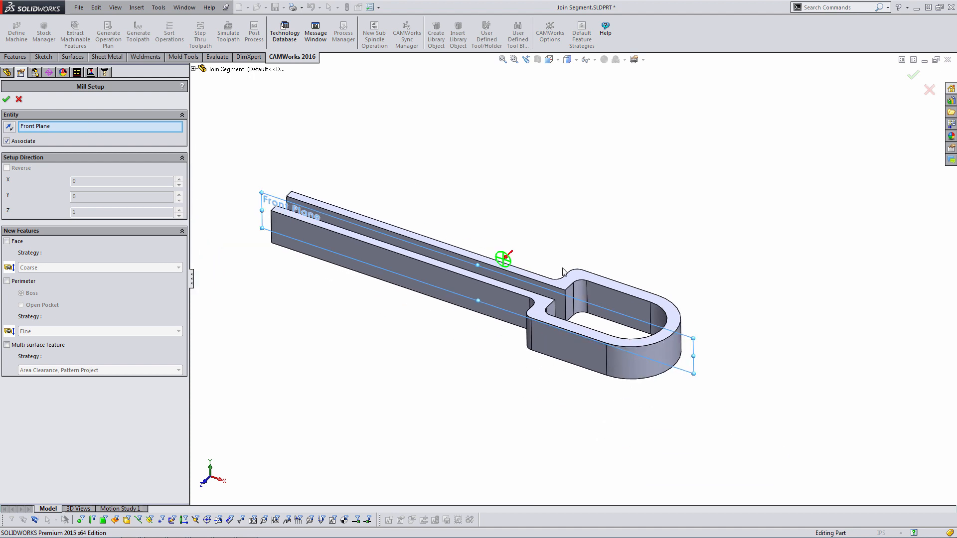
scroll(564, 272, "down", 3)
left_click(573, 295)
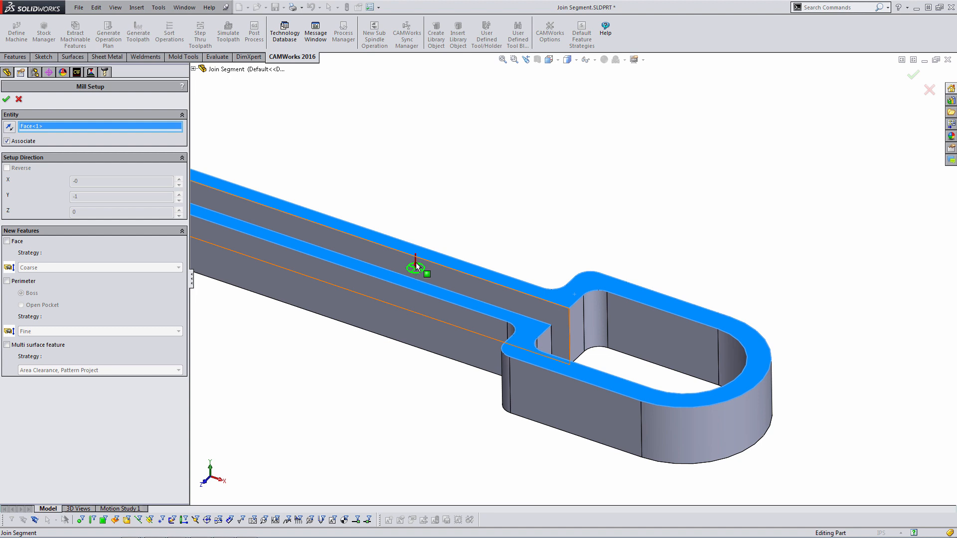
scroll(416, 262, "up", 3)
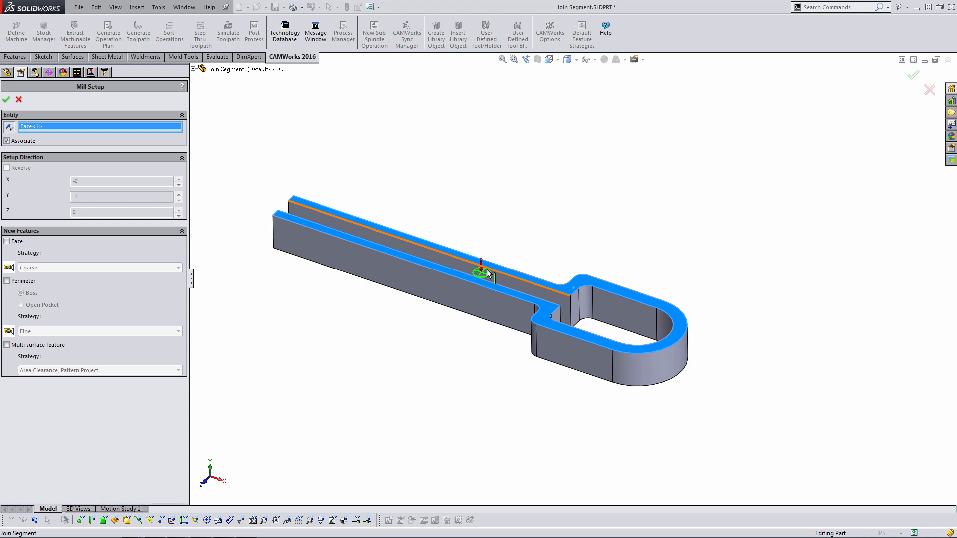
left_click(6, 98)
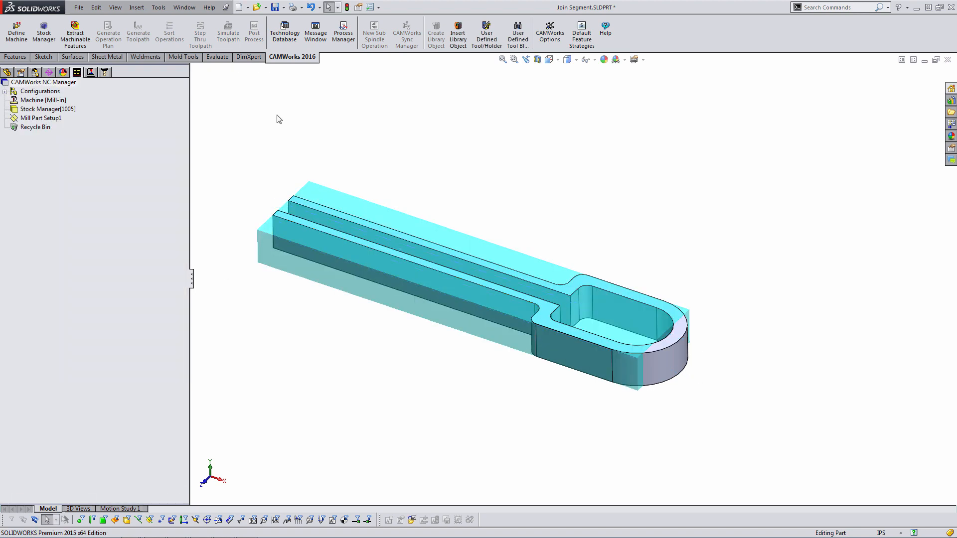
Switch back to Mill_Turn Example 1, show its machinable features, and highlight Rectangular Pocket1 on the model
key("ctrl+Tab")
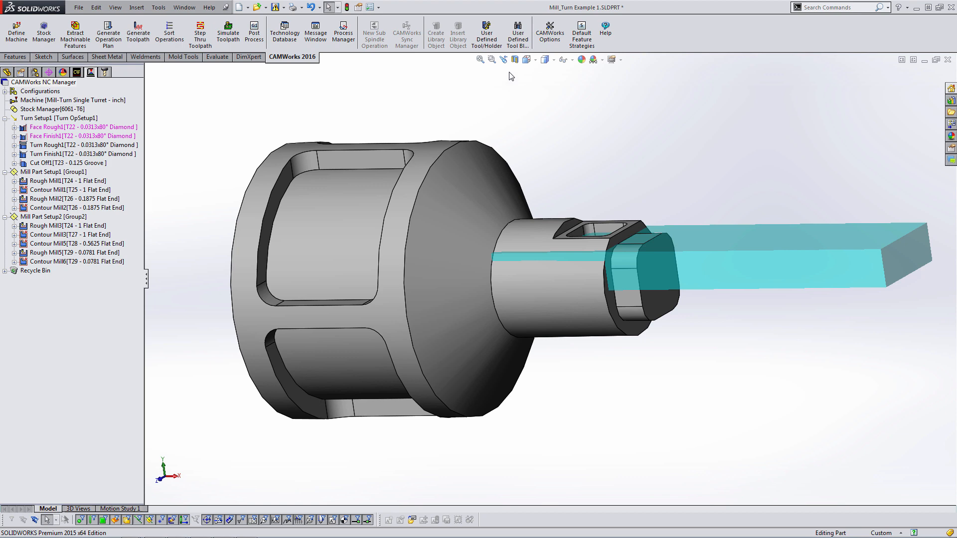
left_click(77, 73)
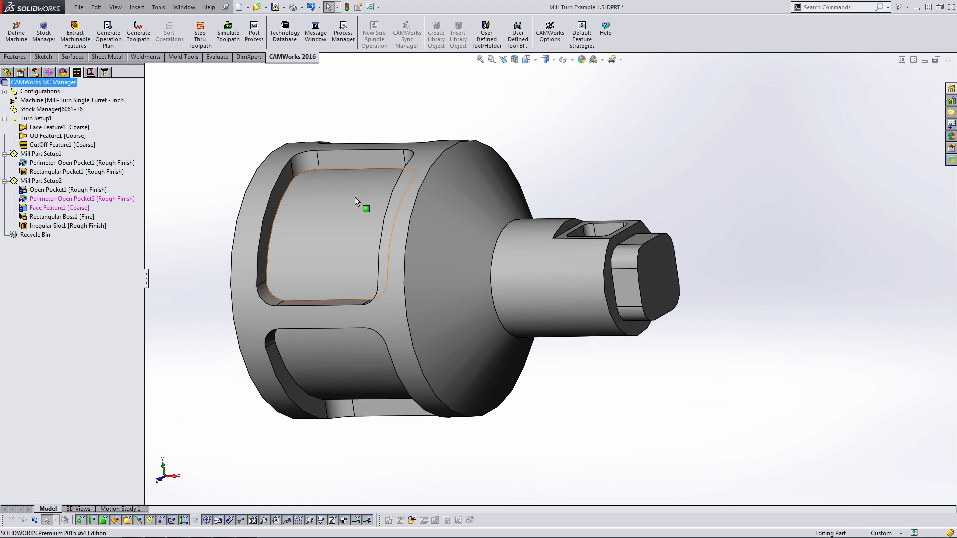
middle_click_drag(354, 197, 348, 253)
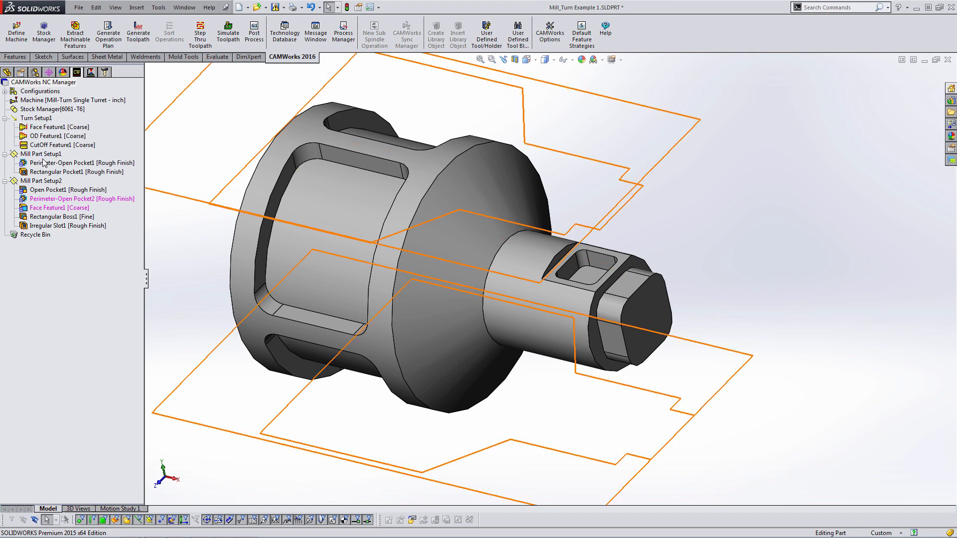
left_click(100, 172)
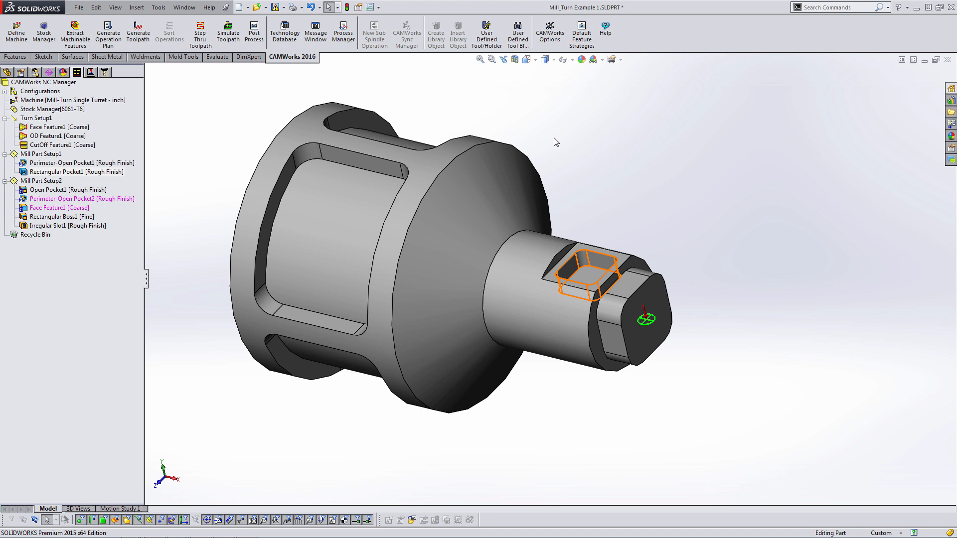
Set the default mill strategy for rectangular pockets to Coarse, apply it, and check the default turn strategies before closing the settings
left_click(580, 43)
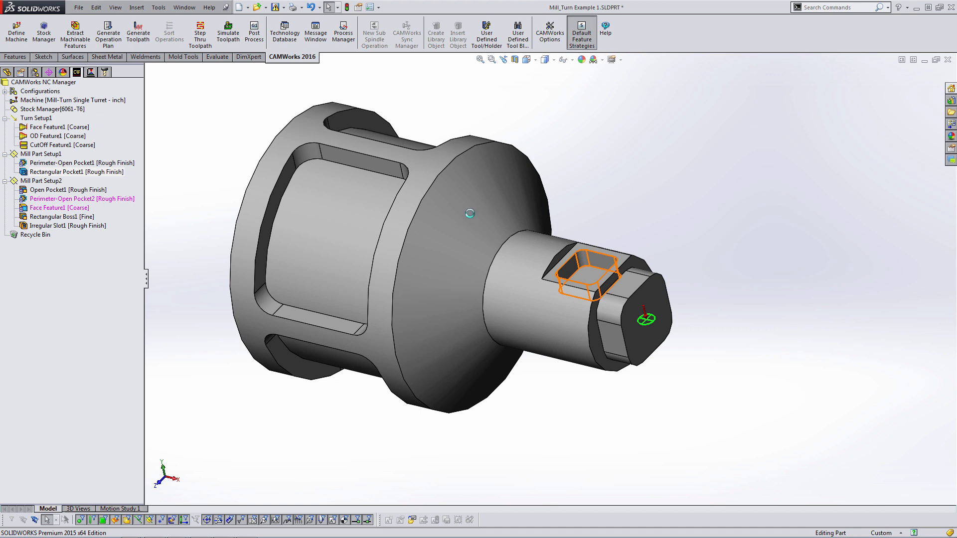
left_click_drag(456, 130, 470, 129)
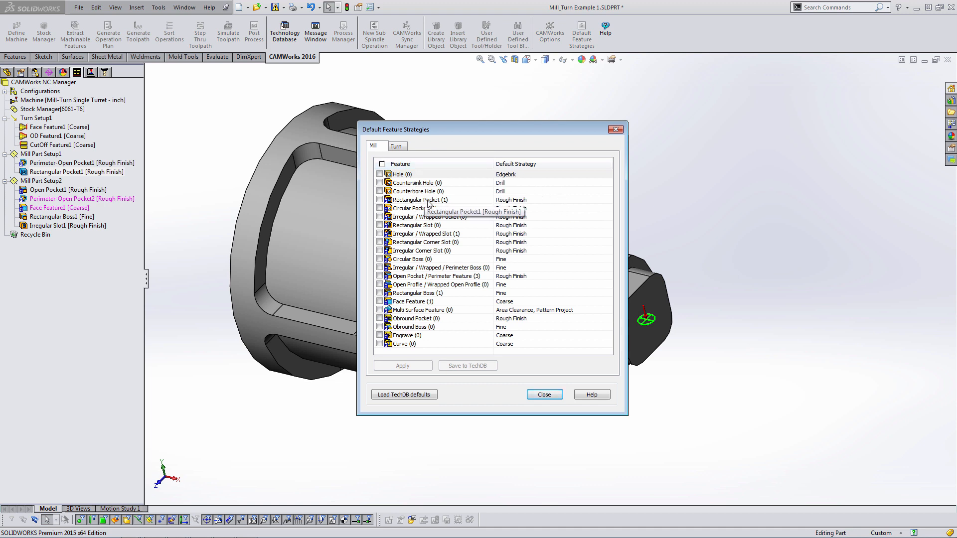
left_click(500, 205)
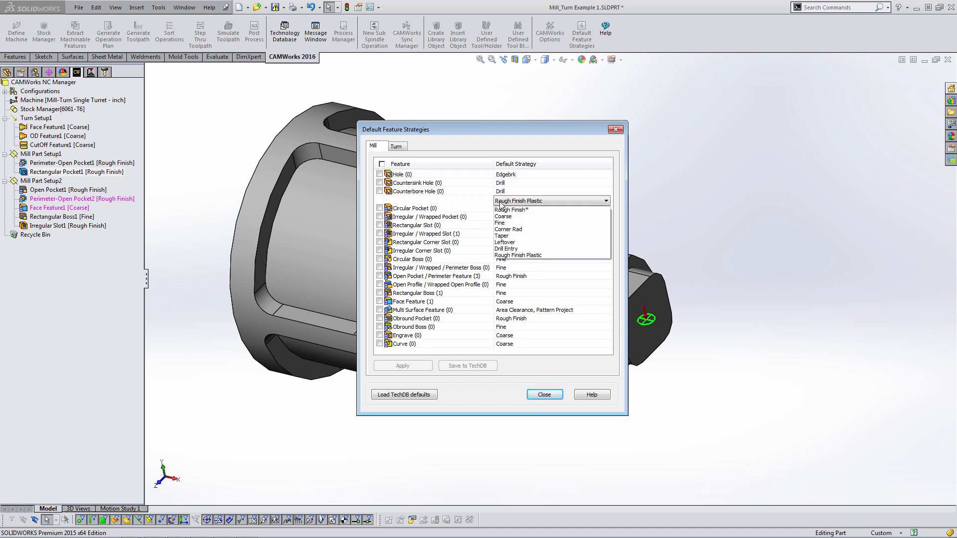
left_click(500, 205)
left_click(500, 203)
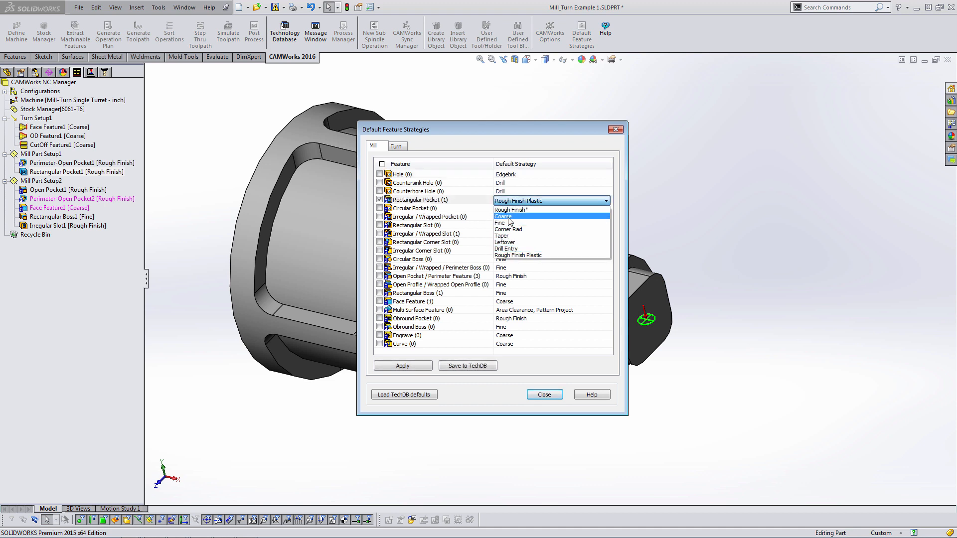
left_click(509, 217)
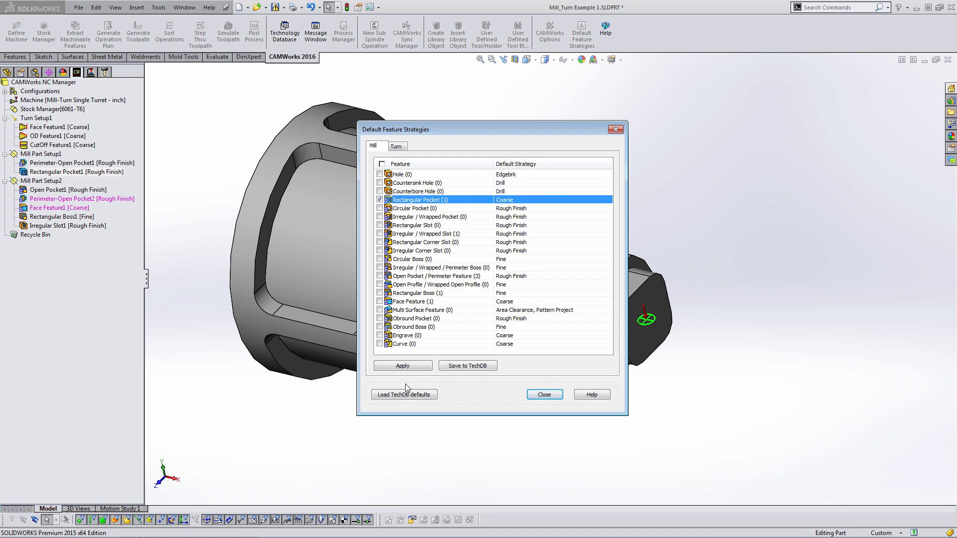
left_click(403, 366)
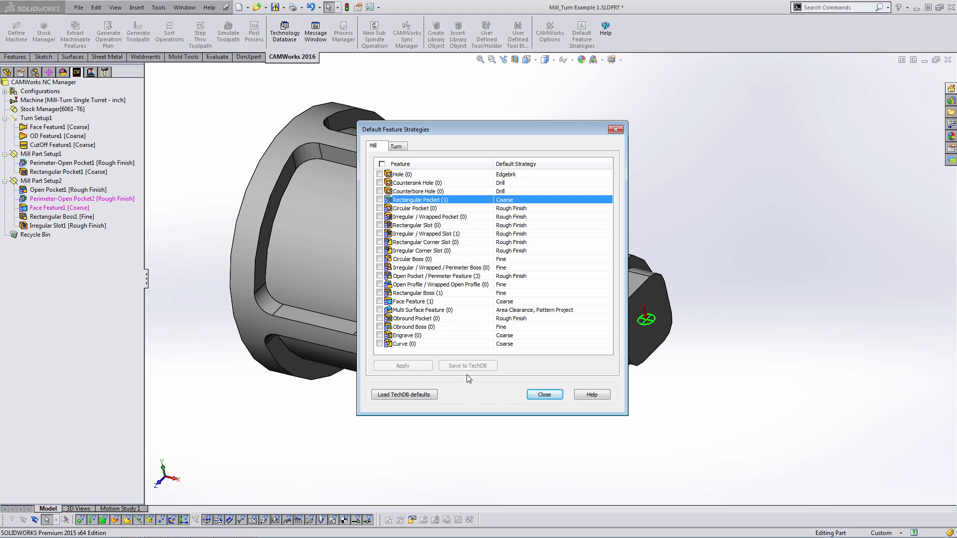
left_click(396, 146)
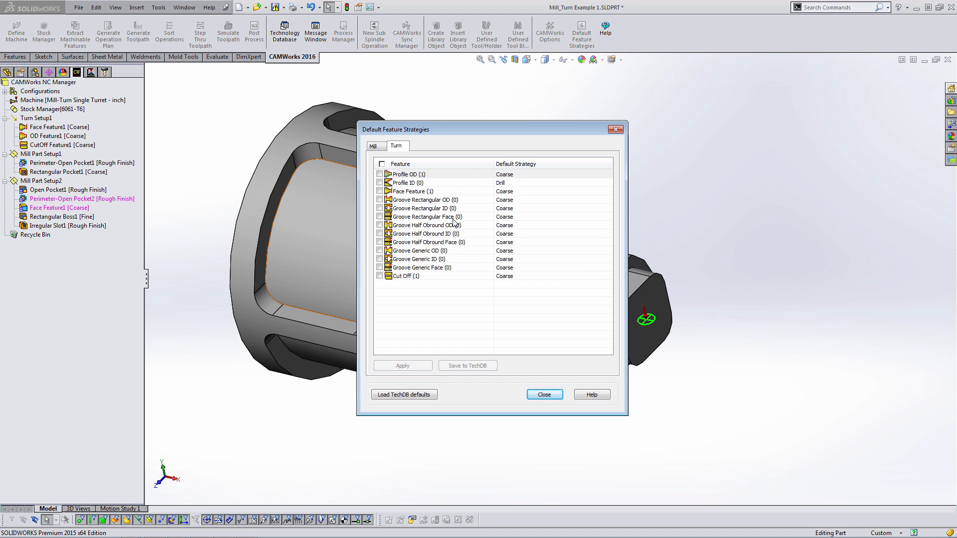
left_click(548, 397)
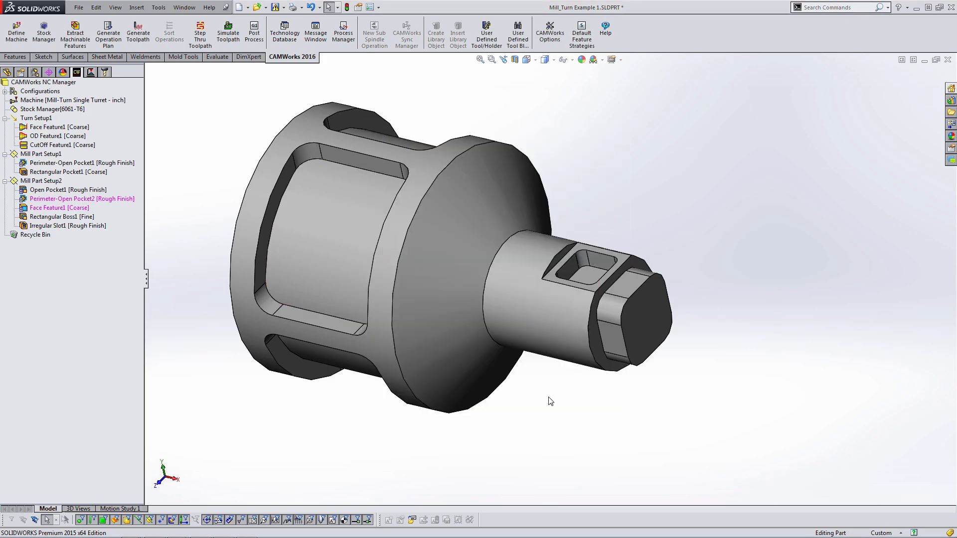